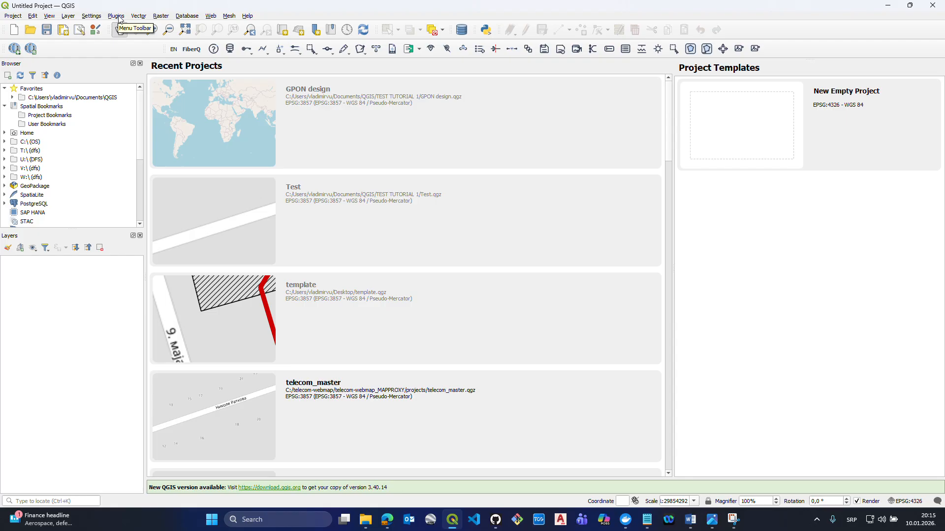
- Look up the FiberQ plugin among all available QGIS plugins and view its details
{"action": "left_click", "coordinate": [117, 16]}
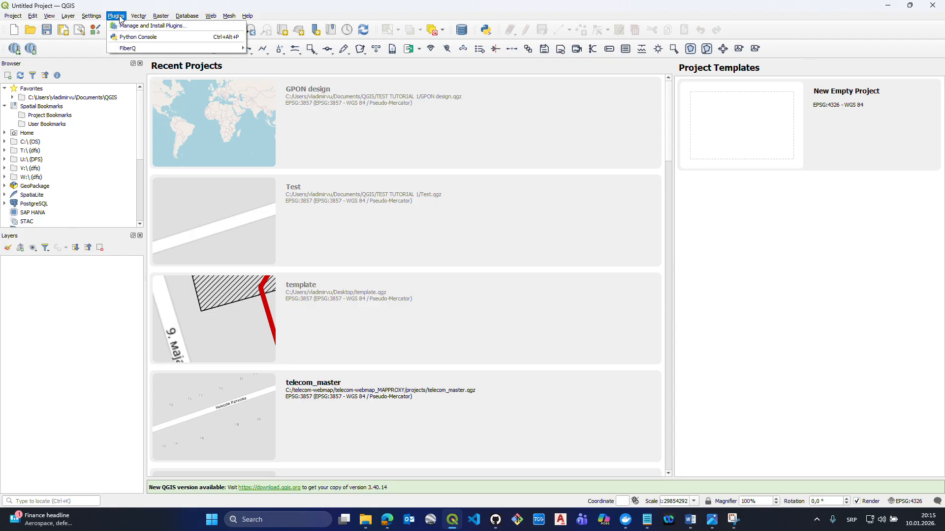
{"action": "left_click", "coordinate": [122, 24]}
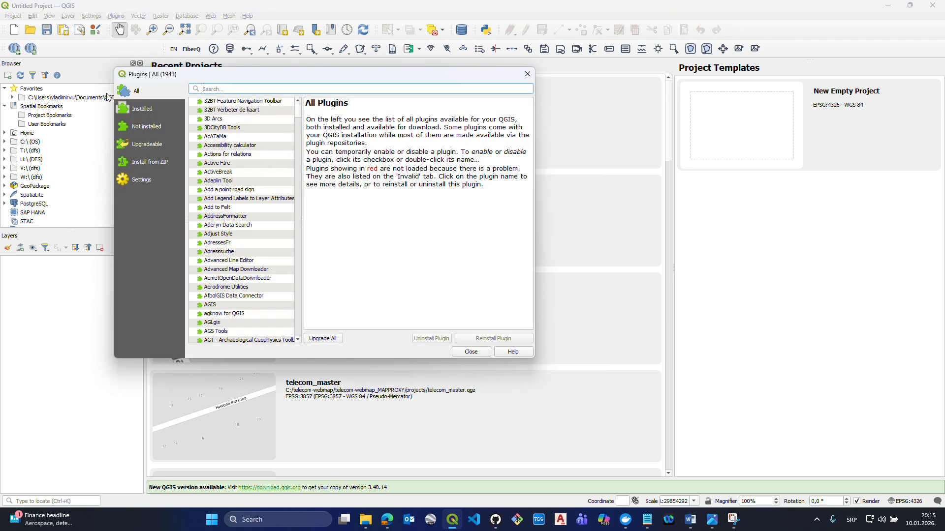
{"action": "type", "text": "FiberQ"}
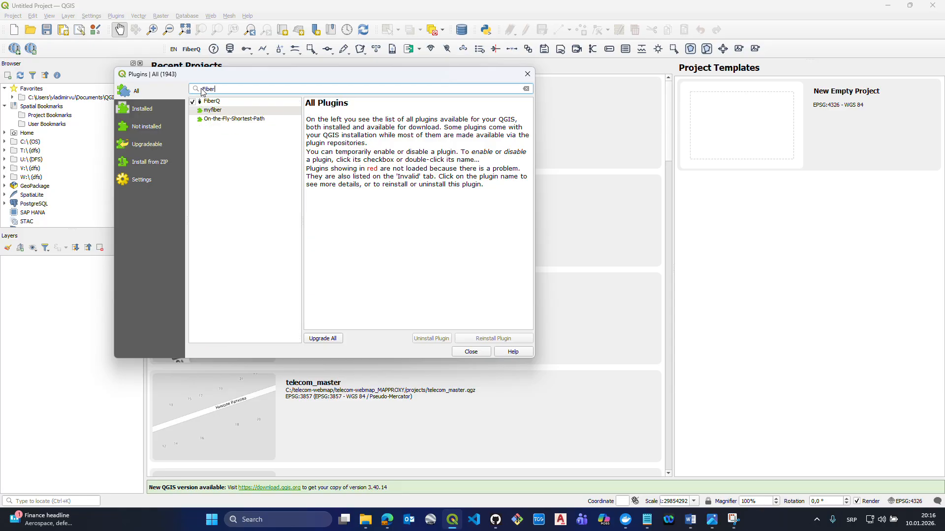
{"action": "left_click", "coordinate": [233, 101]}
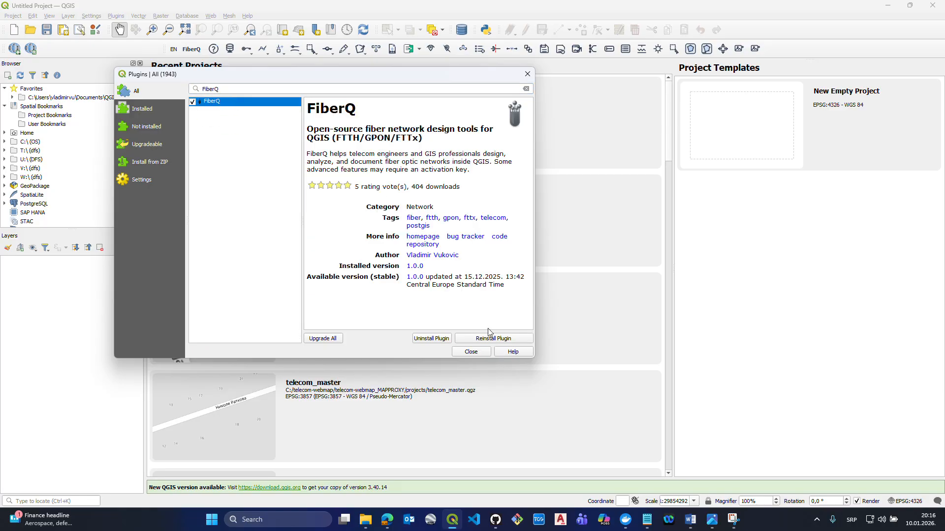
{"action": "left_click", "coordinate": [526, 74]}
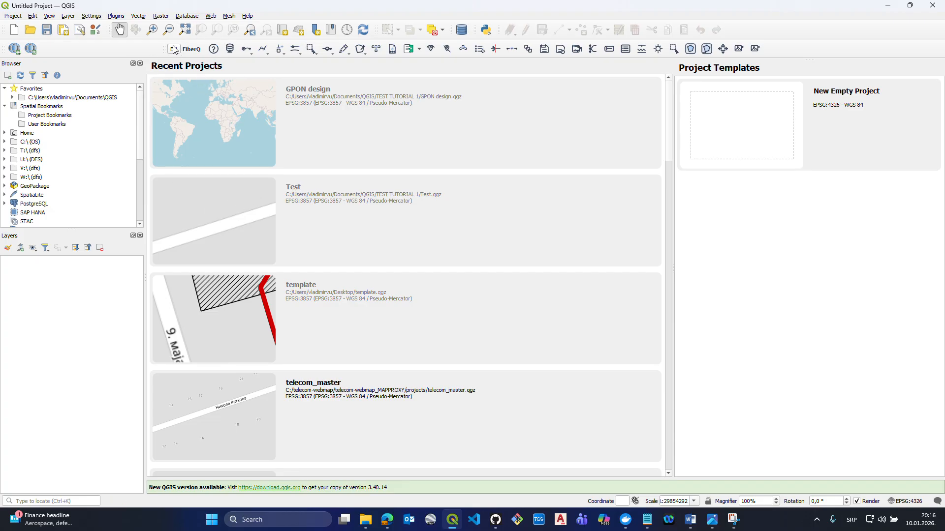
- Create a new empty project and check its coordinate reference system settings
{"action": "mouse_move", "coordinate": [166, 49]}
{"action": "left_mouse_down"}
{"action": "mouse_move", "coordinate": [152, 48]}
{"action": "mouse_move", "coordinate": [173, 48]}
{"action": "left_mouse_up"}
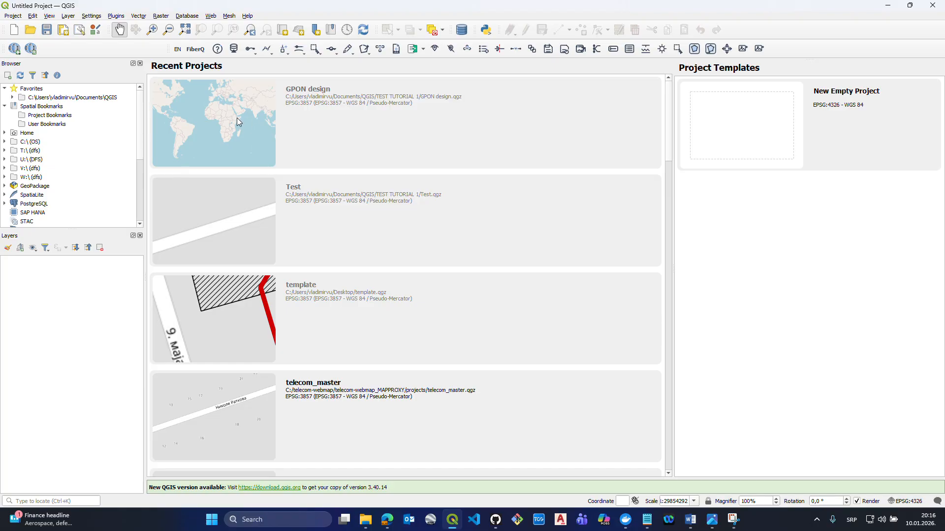
{"action": "left_click", "coordinate": [15, 17]}
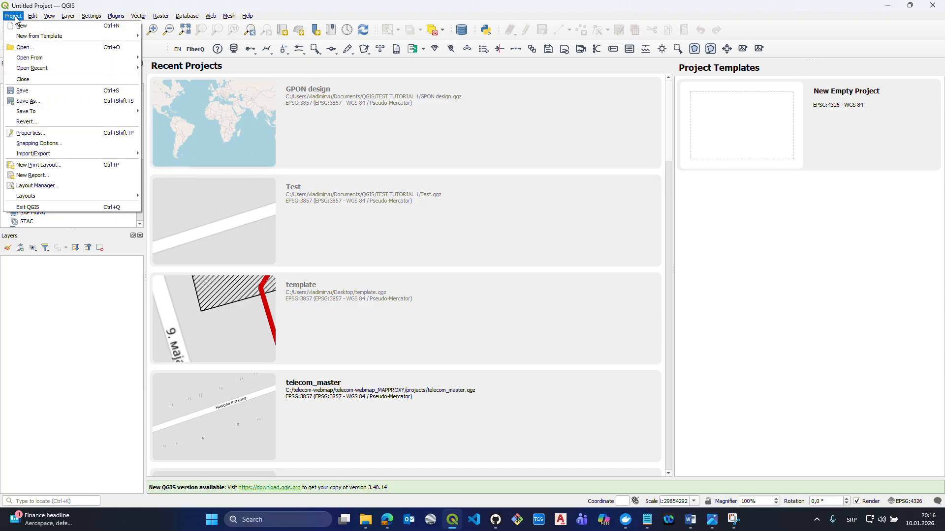
{"action": "left_click", "coordinate": [18, 26]}
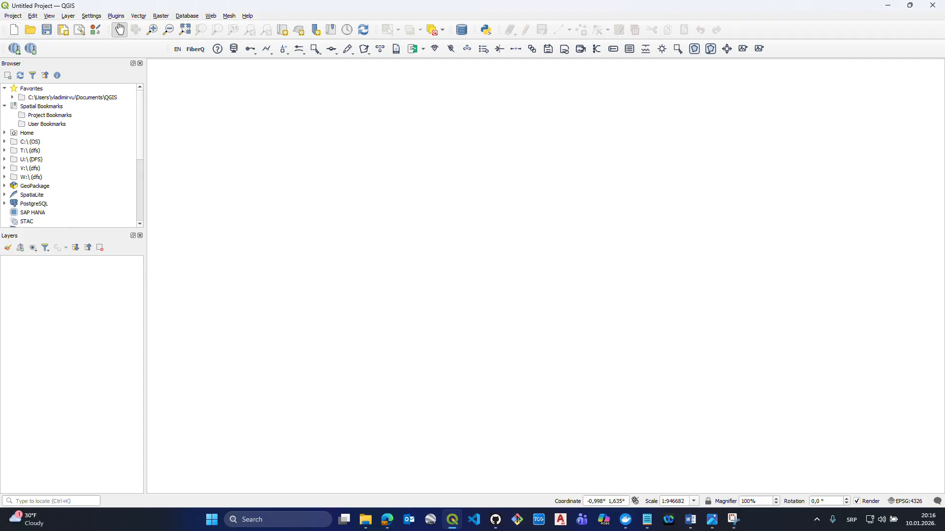
{"action": "left_click", "coordinate": [906, 501]}
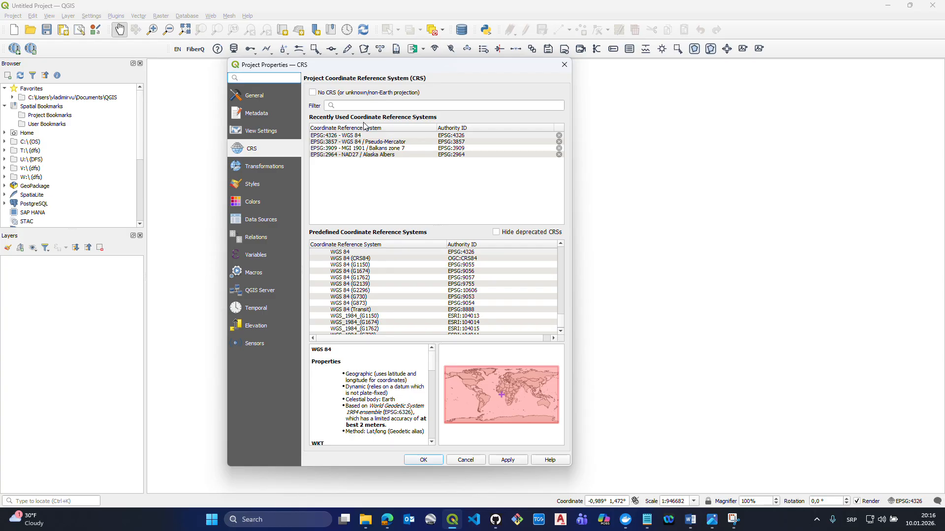
{"action": "left_click", "coordinate": [565, 64]}
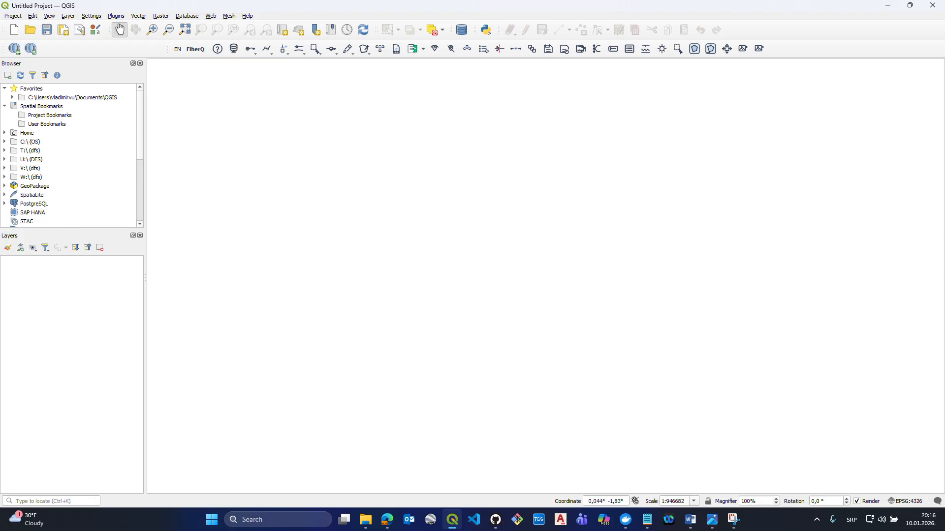
- Add the OpenStreetMap XYZ tile source to the project as a basemap layer
{"action": "scroll", "coordinate": [51, 199], "scroll_direction": "down", "scroll_amount": 3}
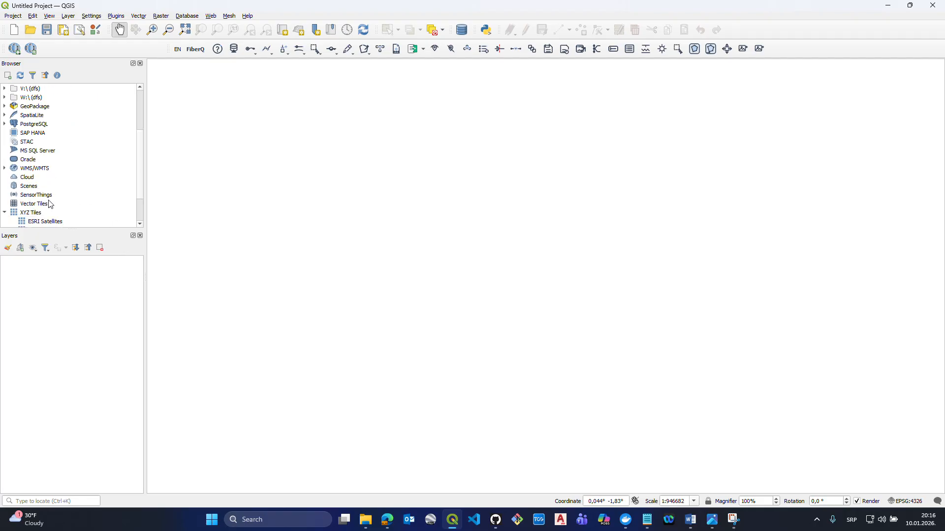
{"action": "scroll", "coordinate": [49, 207], "scroll_direction": "down", "scroll_amount": 2}
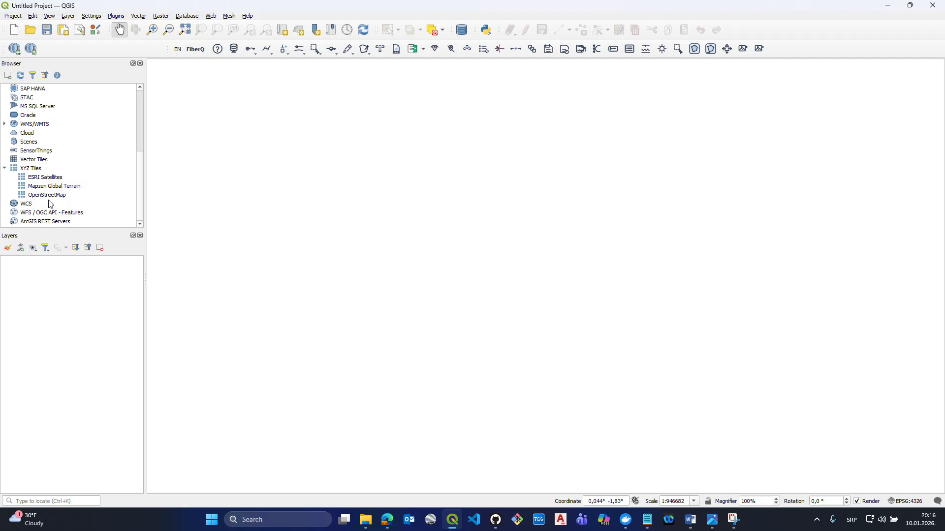
{"action": "left_click_drag", "start_coordinate": [45, 195], "coordinate": [55, 293]}
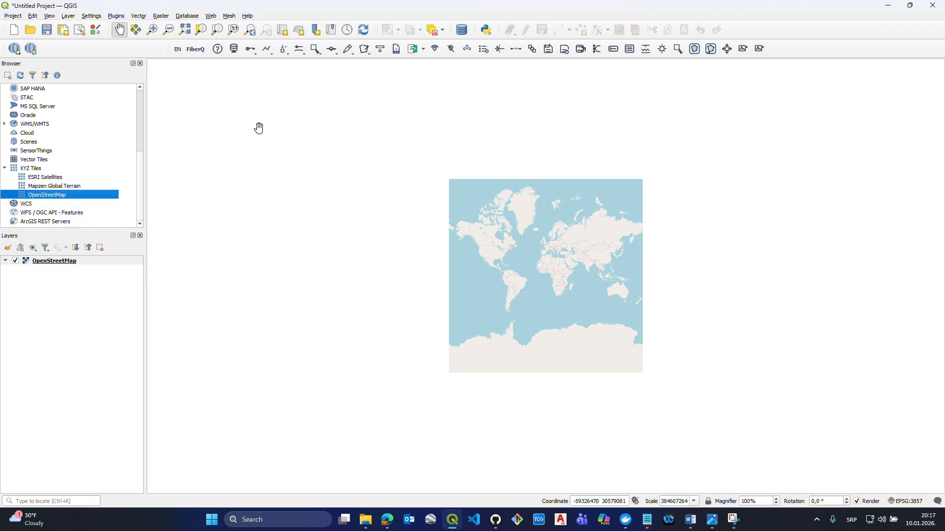
- Save the project as "Simple GPON design" in the TEST TUTORIAL 1 folder
{"action": "left_click", "coordinate": [12, 16]}
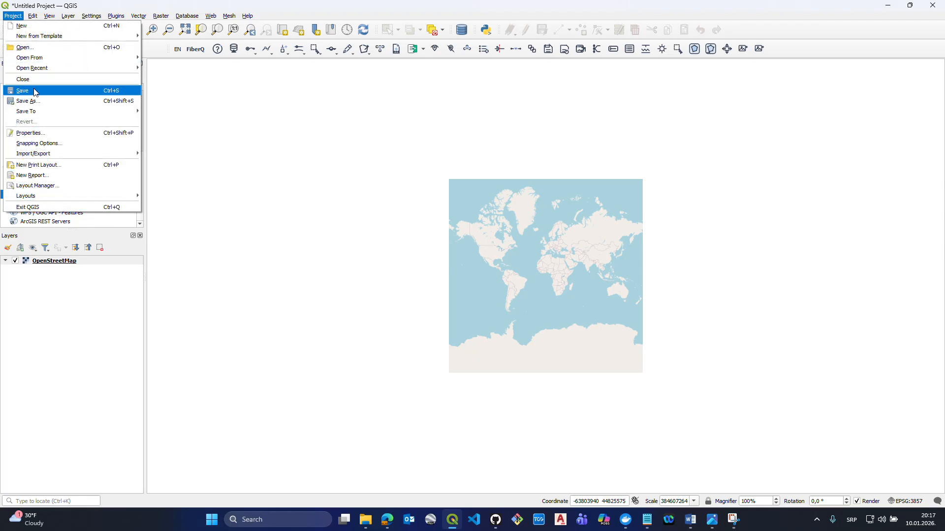
{"action": "left_click", "coordinate": [37, 106]}
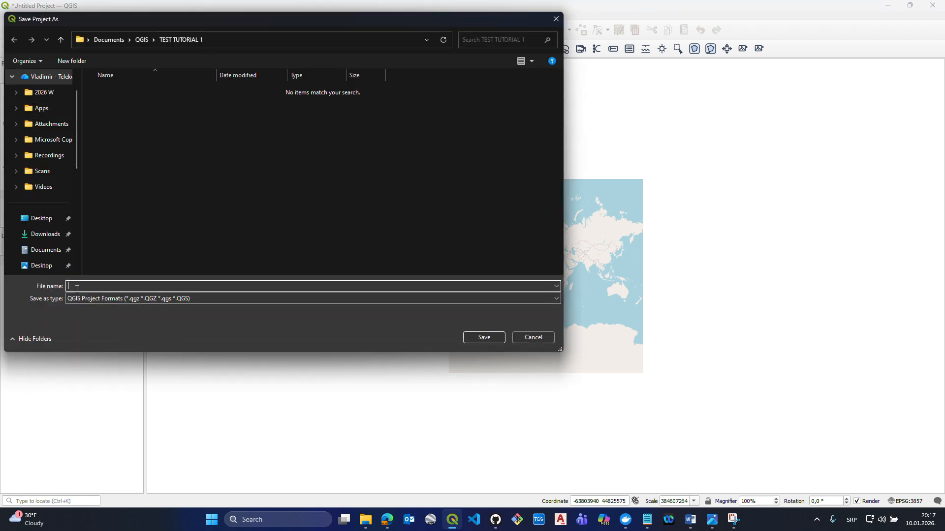
{"action": "type", "text": "Sim"}
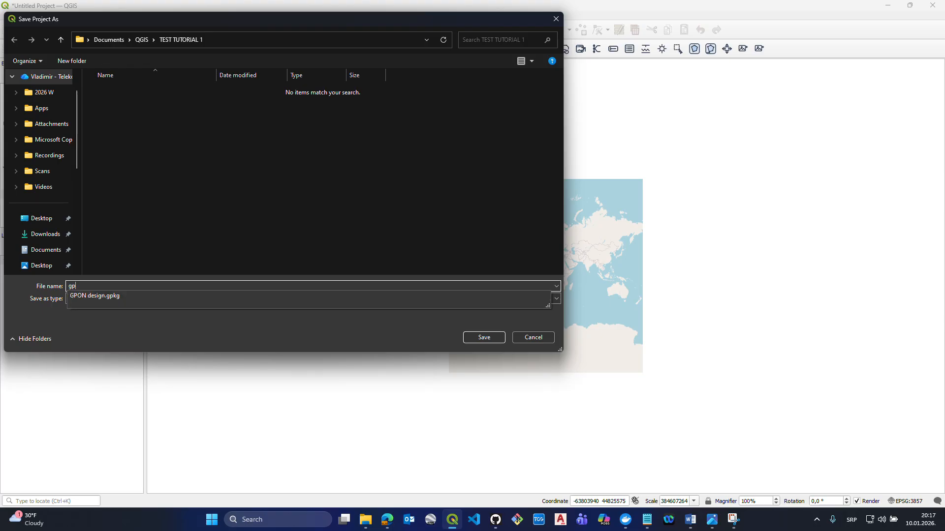
{"action": "type", "text": "ple GPON design"}
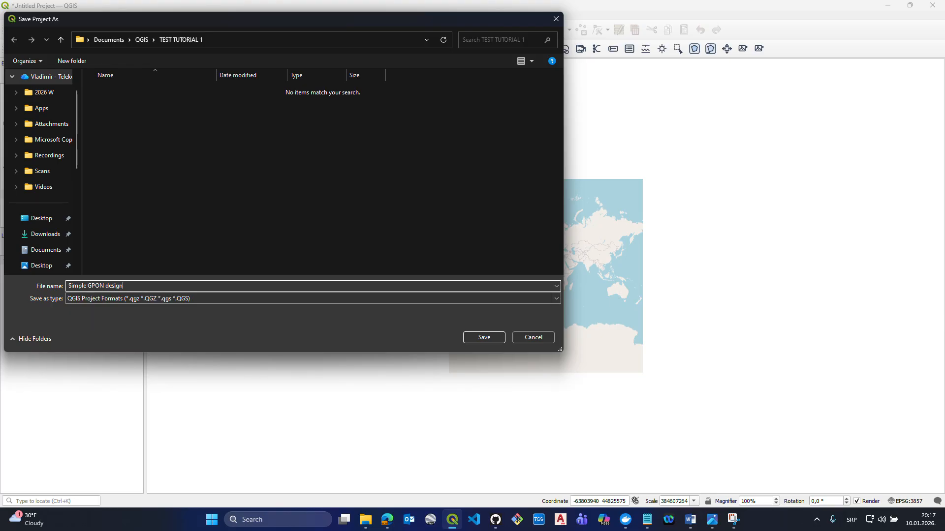
{"action": "left_click", "coordinate": [482, 334]}
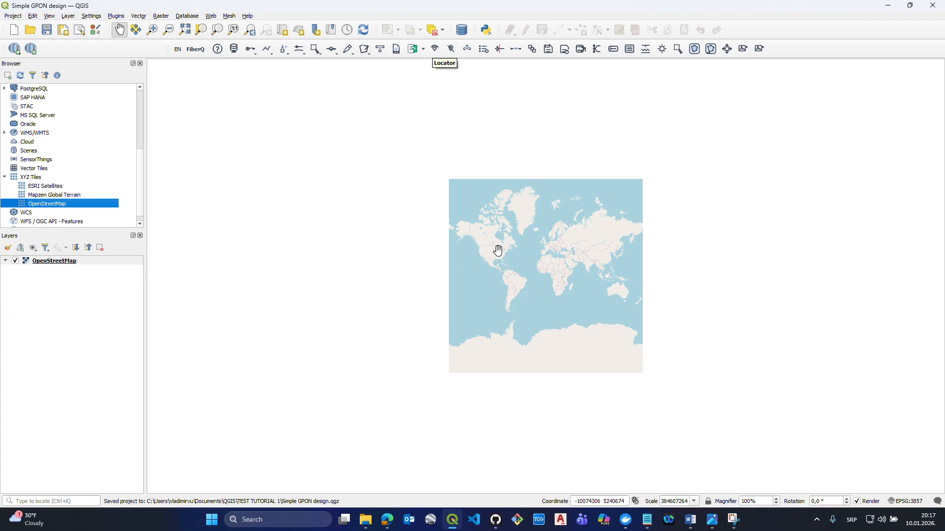
- Find the design area with the FiberQ Locator by entering the country, city, municipality, street and house number
{"action": "scroll", "coordinate": [549, 242], "scroll_direction": "up", "scroll_amount": 3}
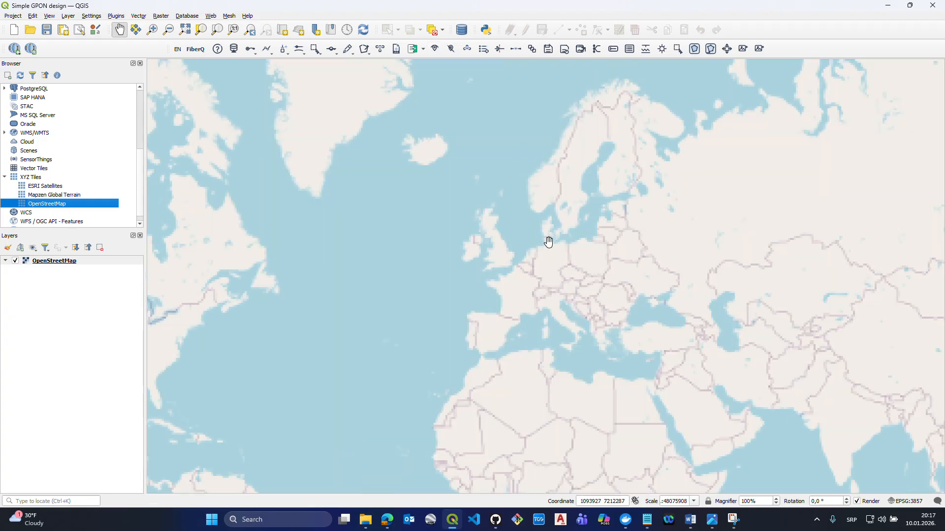
{"action": "left_click", "coordinate": [436, 49]}
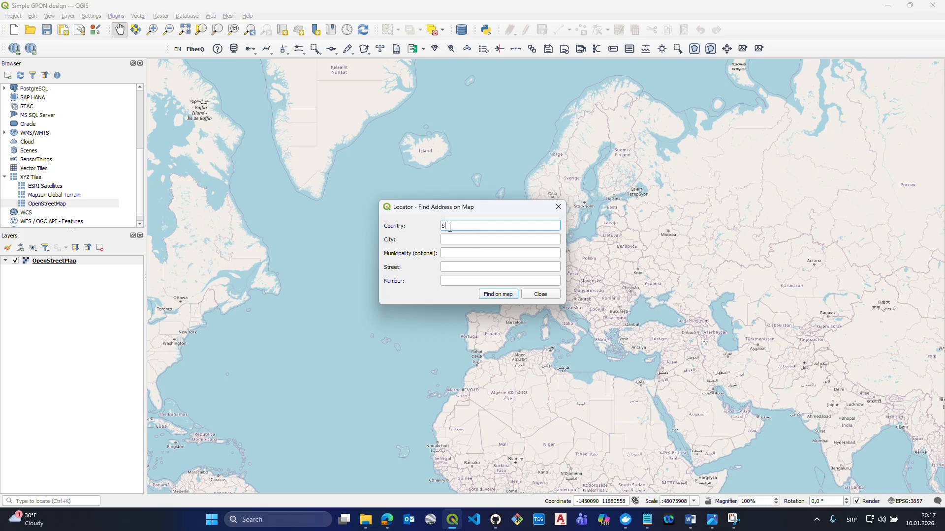
{"action": "key", "text": "Tab"}
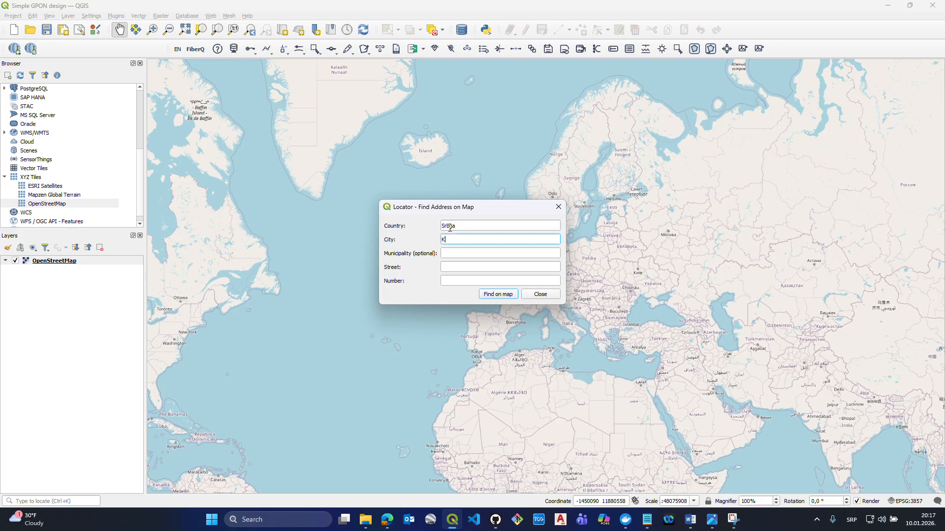
{"action": "key", "text": "Tab"}
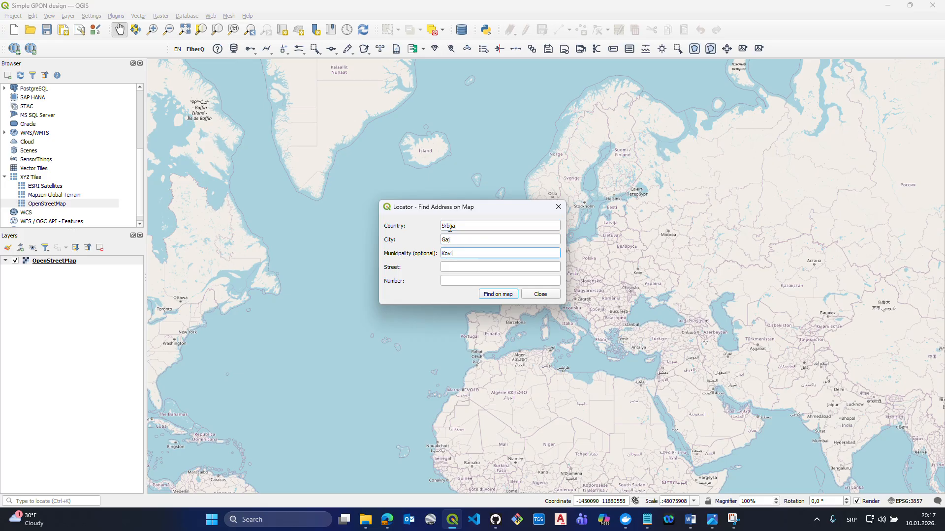
{"action": "key", "text": "Tab"}
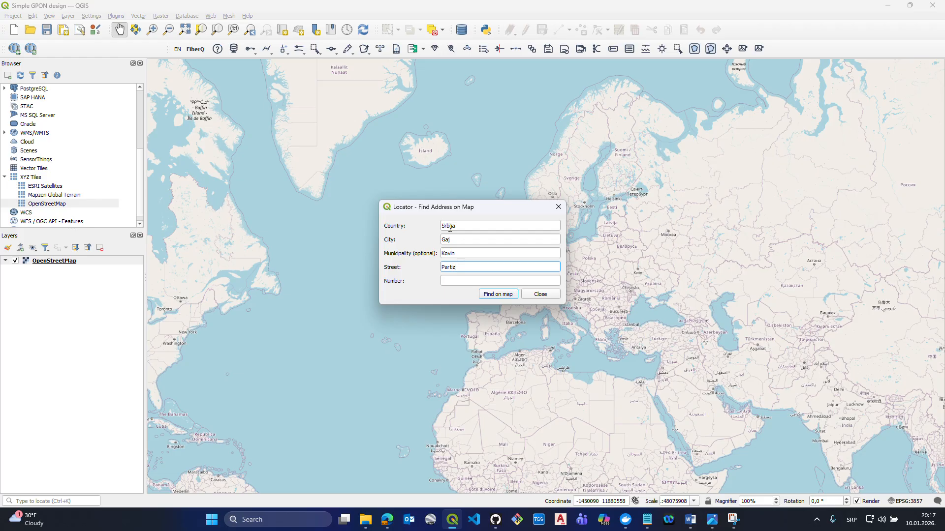
{"action": "key", "text": "Tab"}
{"action": "left_click", "coordinate": [494, 295]}
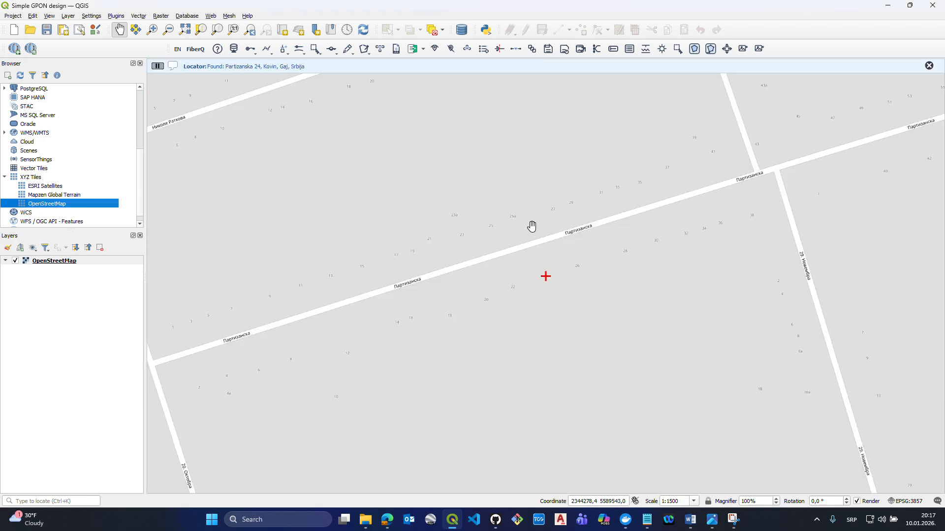
{"action": "left_click", "coordinate": [435, 51]}
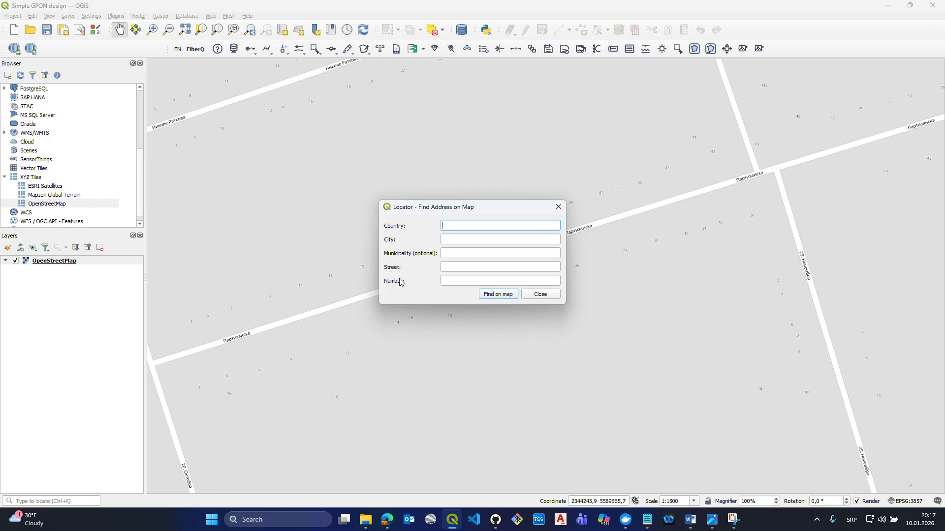
{"action": "left_click", "coordinate": [540, 295]}
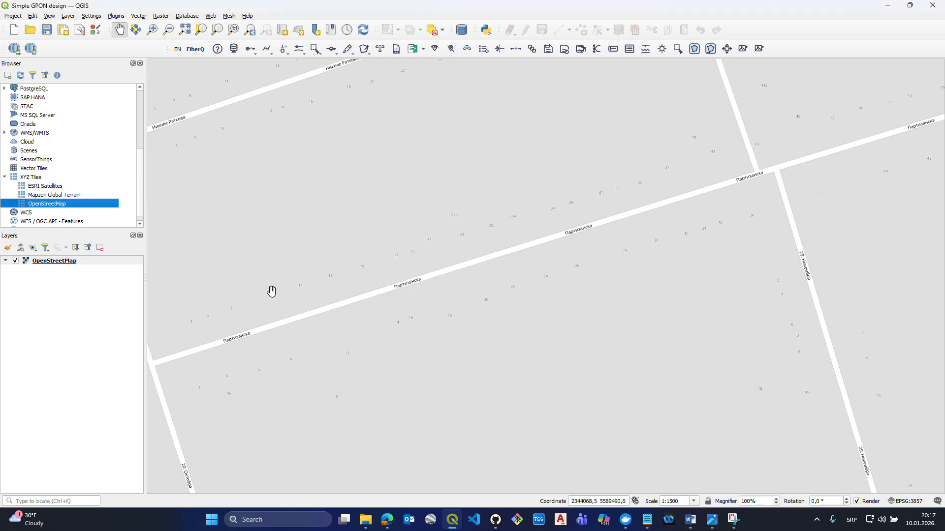
- Place a FiberQ pole just east-southeast of the junction at the western end of the located street
{"action": "left_click_drag", "start_coordinate": [317, 266], "coordinate": [366, 194]}
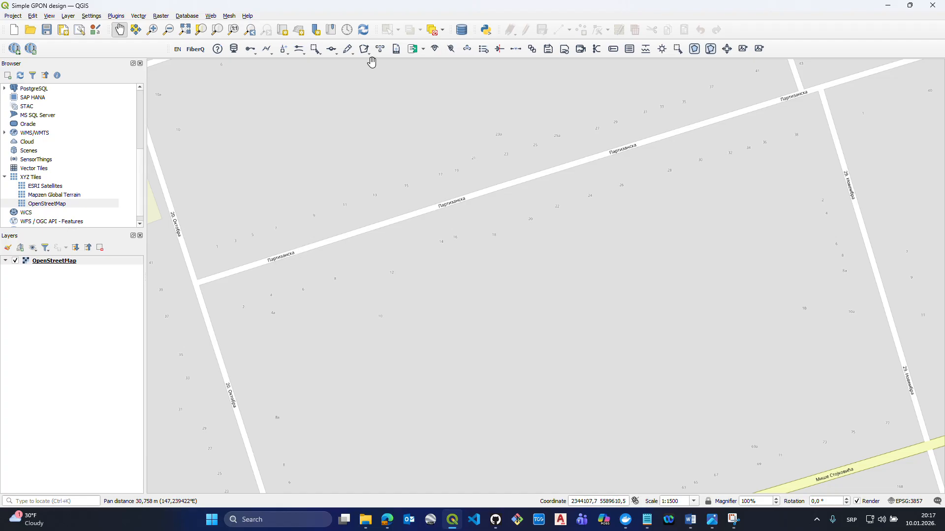
{"action": "left_click", "coordinate": [265, 49]}
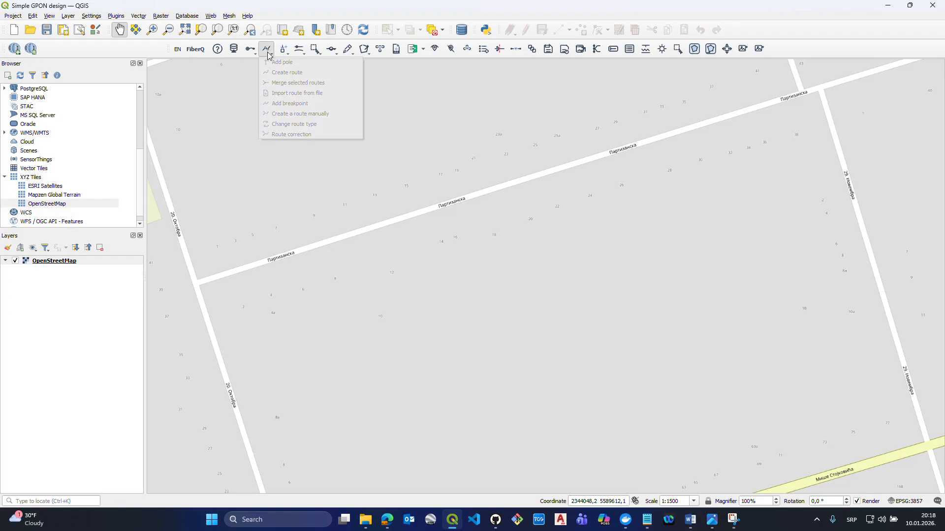
{"action": "left_click", "coordinate": [269, 55]}
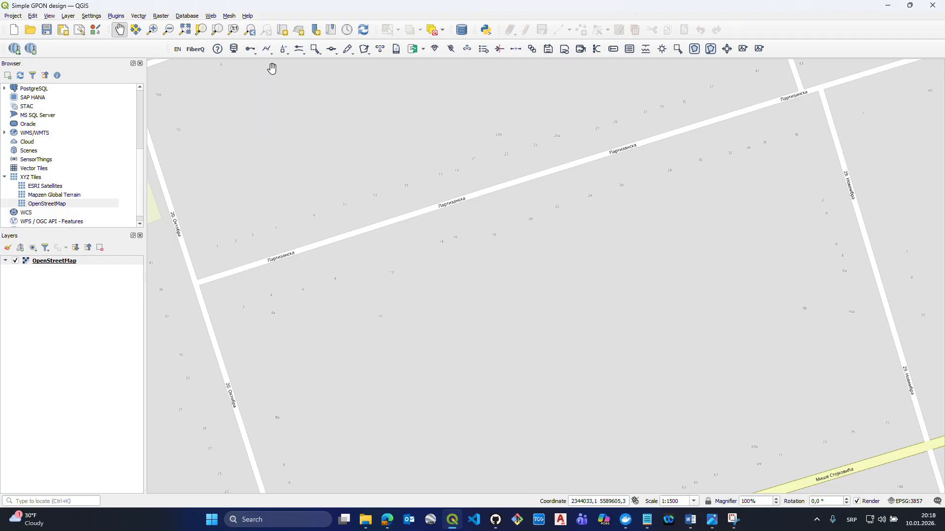
{"action": "left_click", "coordinate": [268, 50]}
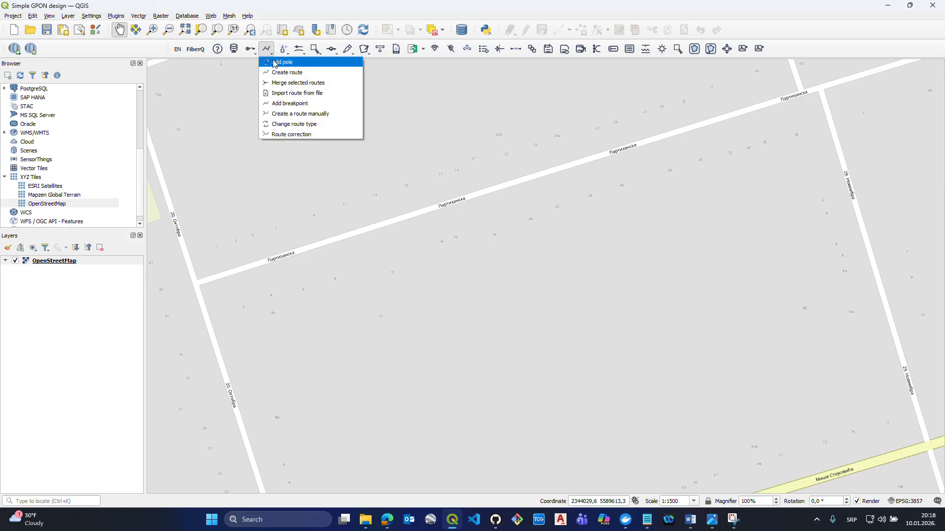
{"action": "left_click", "coordinate": [282, 65]}
{"action": "left_click", "coordinate": [249, 298]}
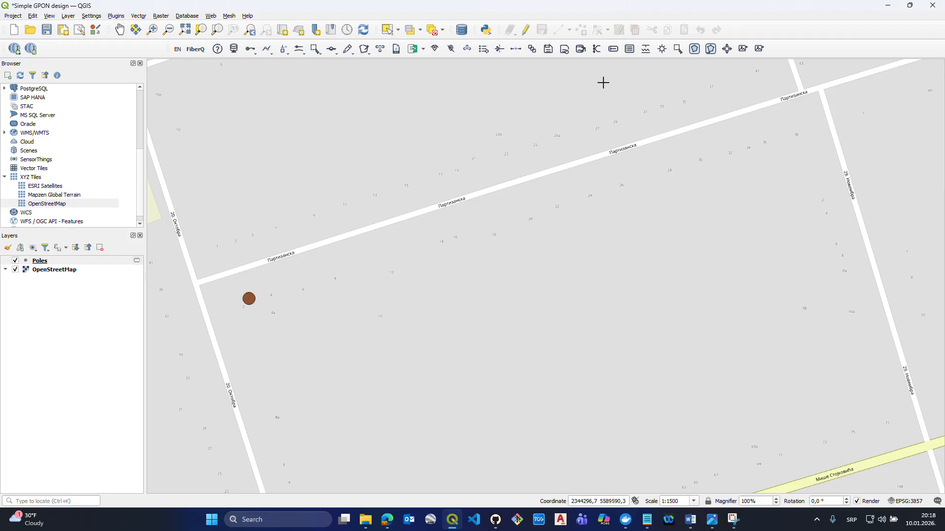
- Export all vector layers to a single GeoPackage, choosing the existing GPON design.gpkg in the TEST TUTORIAL 1 folder as the target
{"action": "left_click", "coordinate": [547, 49]}
{"action": "left_click", "coordinate": [90, 285]}
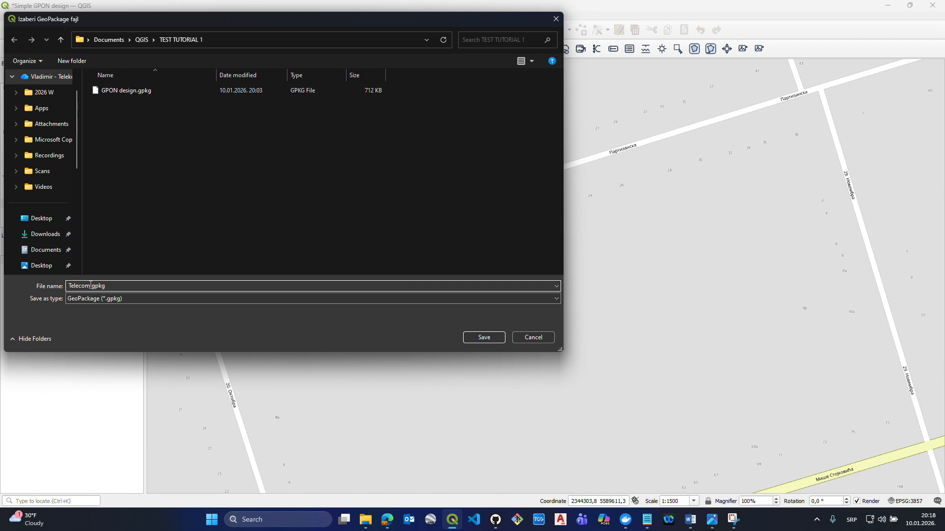
{"action": "double_click", "coordinate": [89, 286]}
{"action": "left_click", "coordinate": [127, 92]}
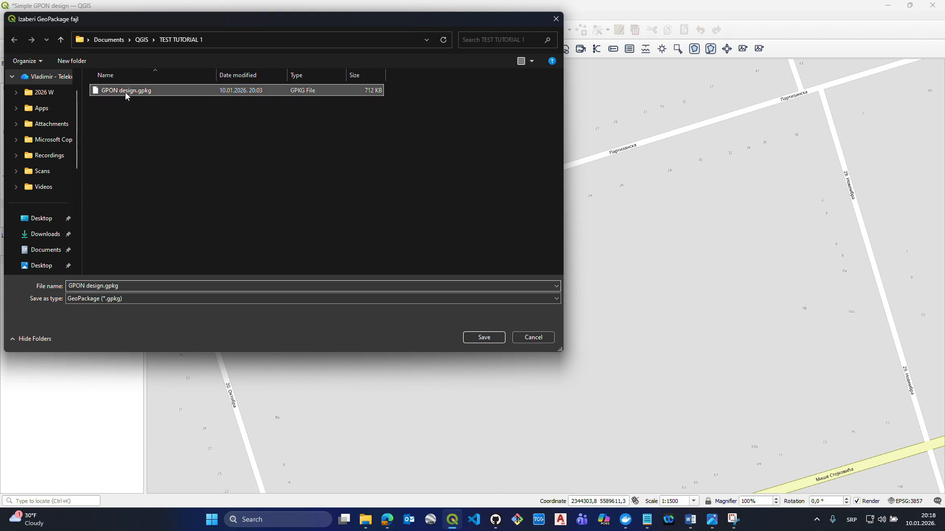
{"action": "left_click", "coordinate": [494, 337]}
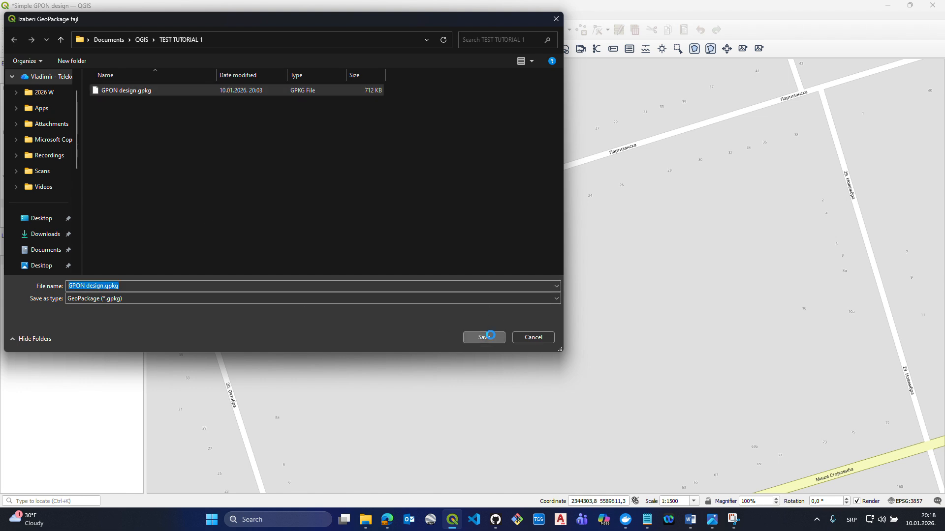
- Confirm the export to the existing GeoPackage and turn on automatic saving of layers to GeoPackage
{"action": "left_click", "coordinate": [495, 259]}
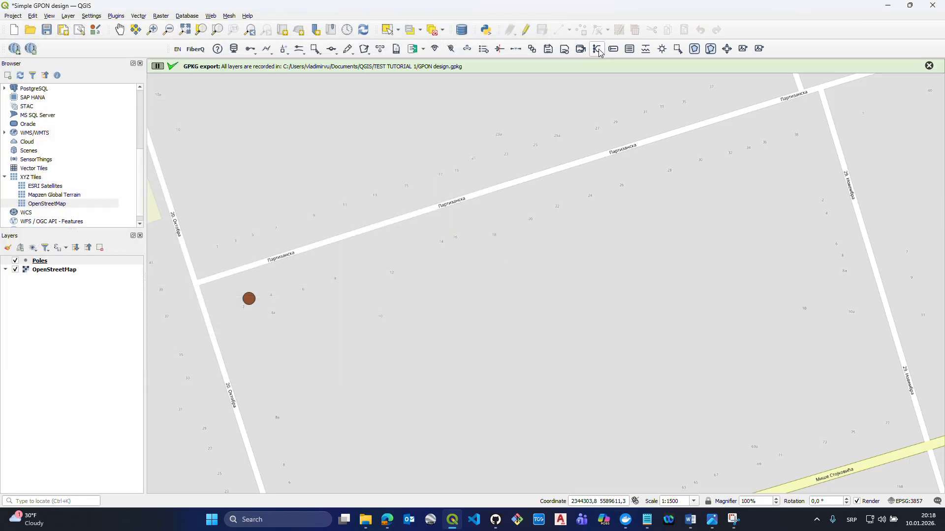
{"action": "left_click", "coordinate": [563, 52]}
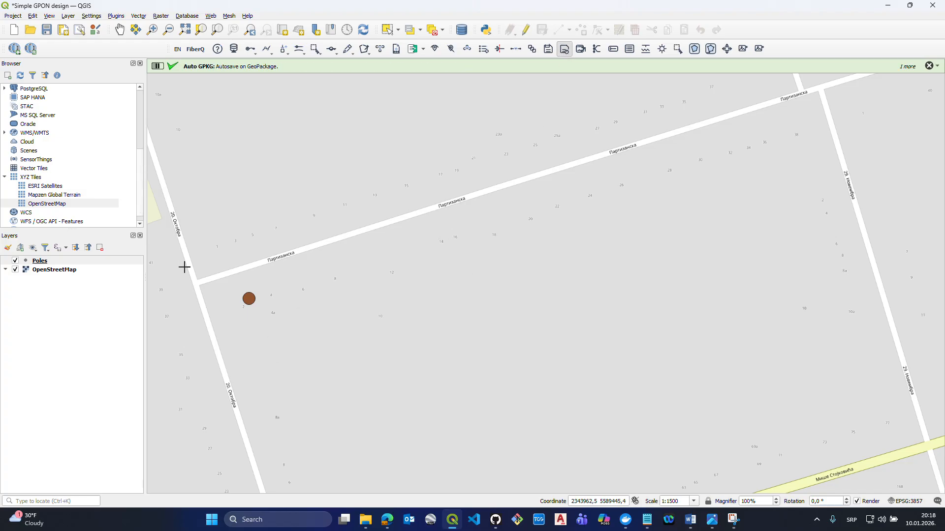
{"action": "left_click", "coordinate": [564, 52]}
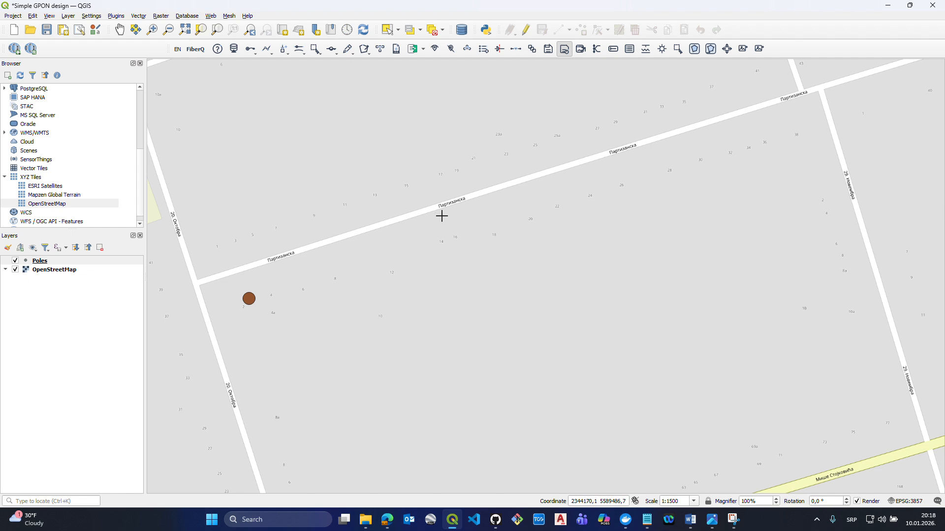
- Remove the Poles layer from the project
{"action": "scroll", "coordinate": [435, 221], "scroll_direction": "down", "scroll_amount": 2}
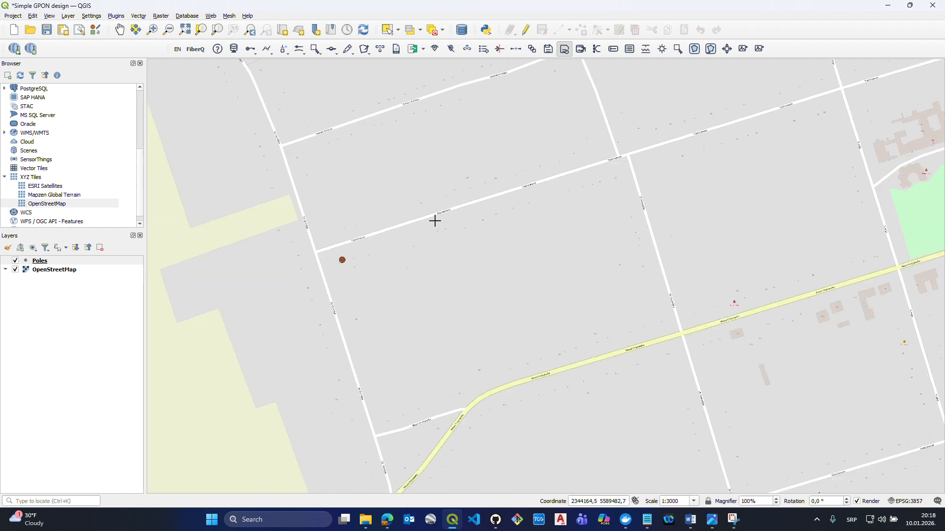
{"action": "scroll", "coordinate": [434, 227], "scroll_direction": "up", "scroll_amount": 1}
{"action": "scroll", "coordinate": [385, 260], "scroll_direction": "up", "scroll_amount": 1}
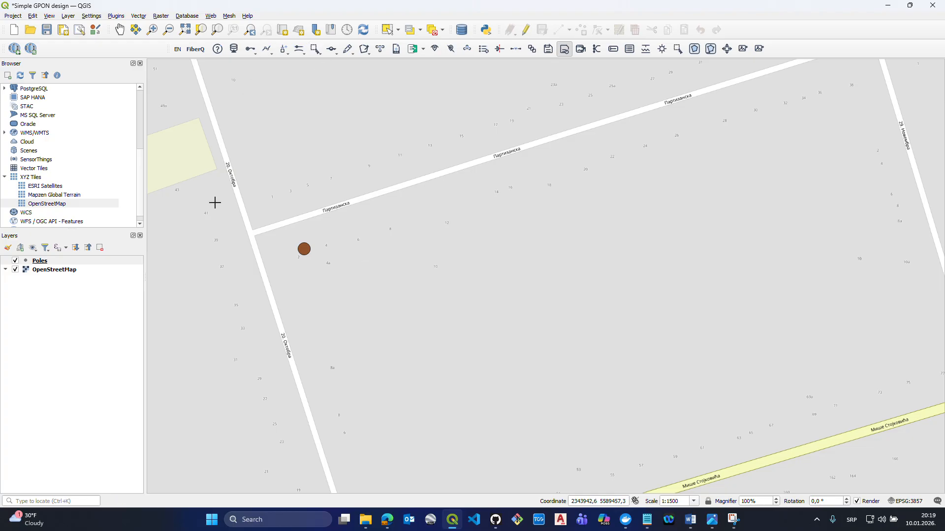
{"action": "left_click", "coordinate": [121, 261]}
{"action": "left_click", "coordinate": [100, 248]}
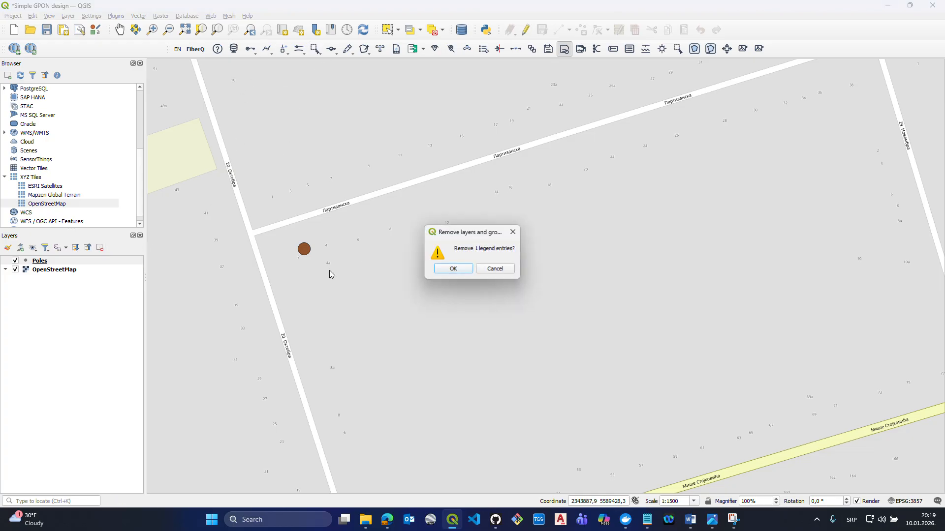
{"action": "left_click", "coordinate": [453, 269]}
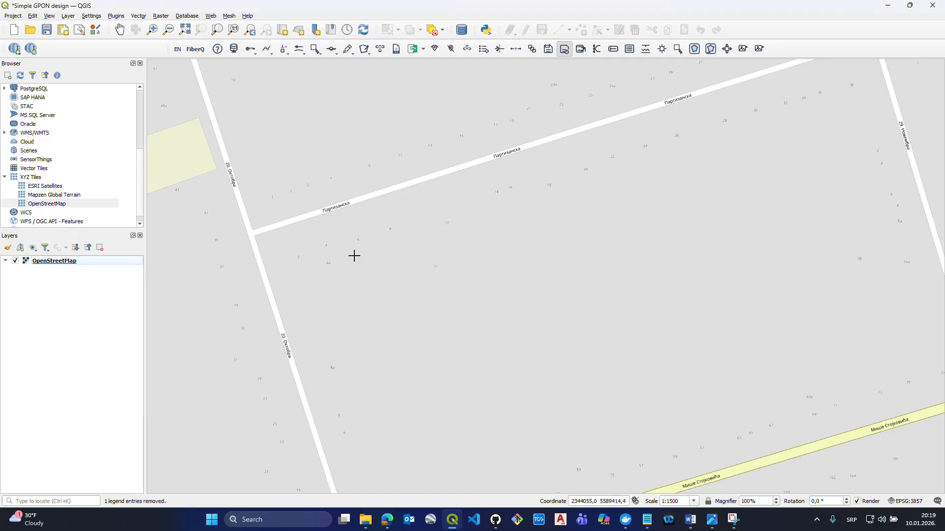
- Browse for importable route files in the Desktop folder FiberQ > Za QGIS KMZ (FiberQ), and close the file chooser without importing
{"action": "left_click", "coordinate": [270, 49]}
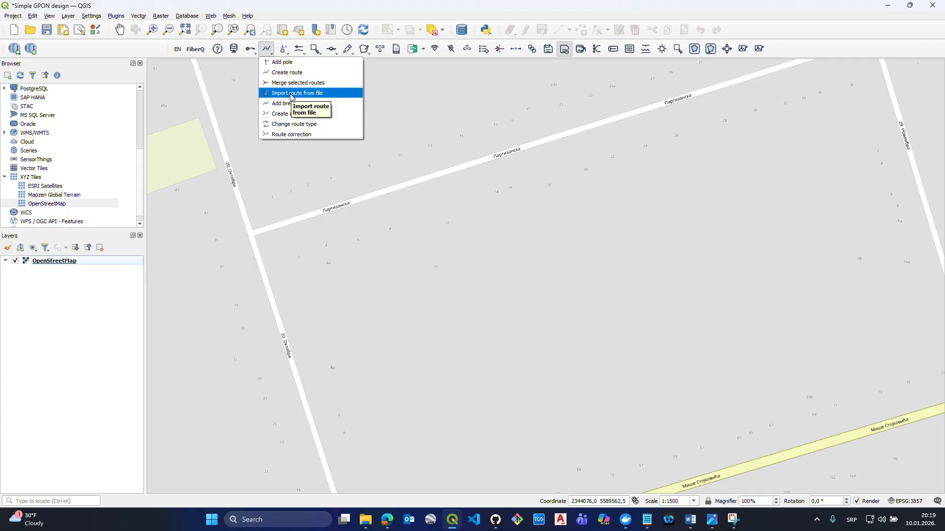
{"action": "left_click", "coordinate": [267, 50]}
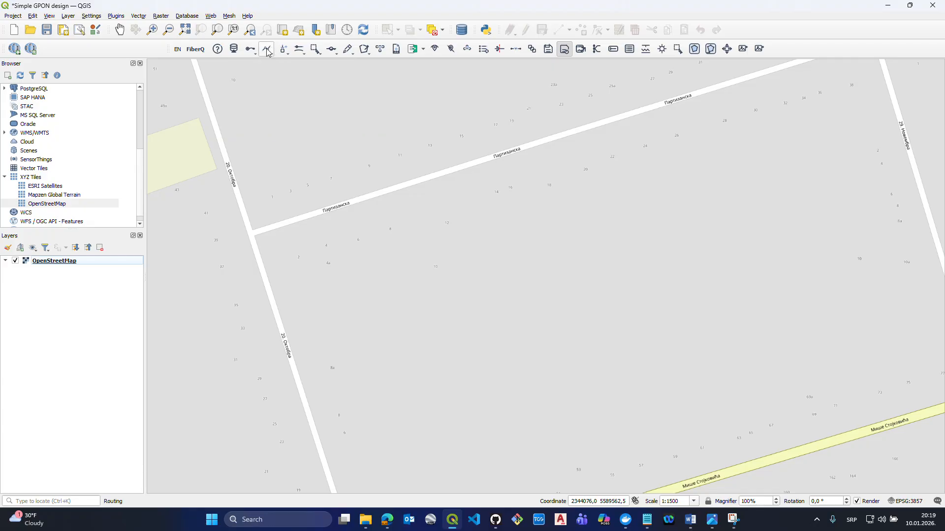
{"action": "left_click", "coordinate": [267, 50]}
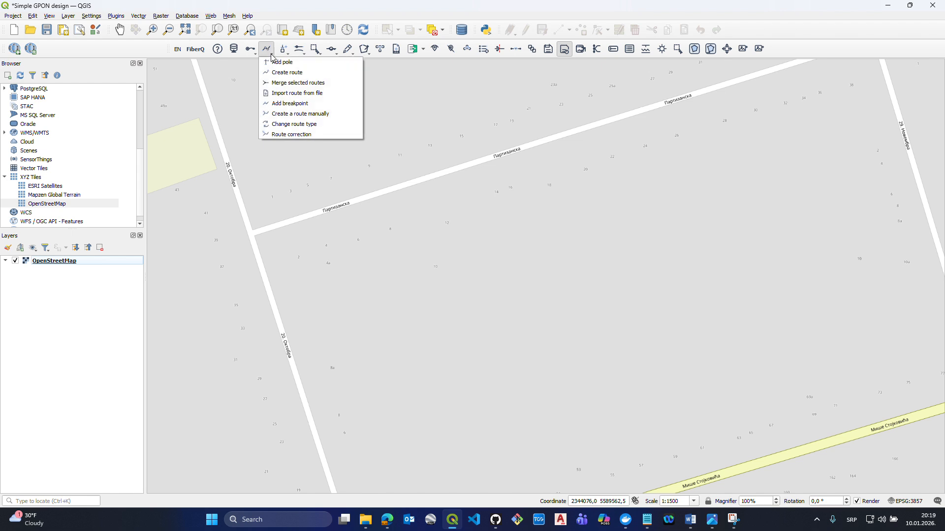
{"action": "left_click", "coordinate": [283, 94]}
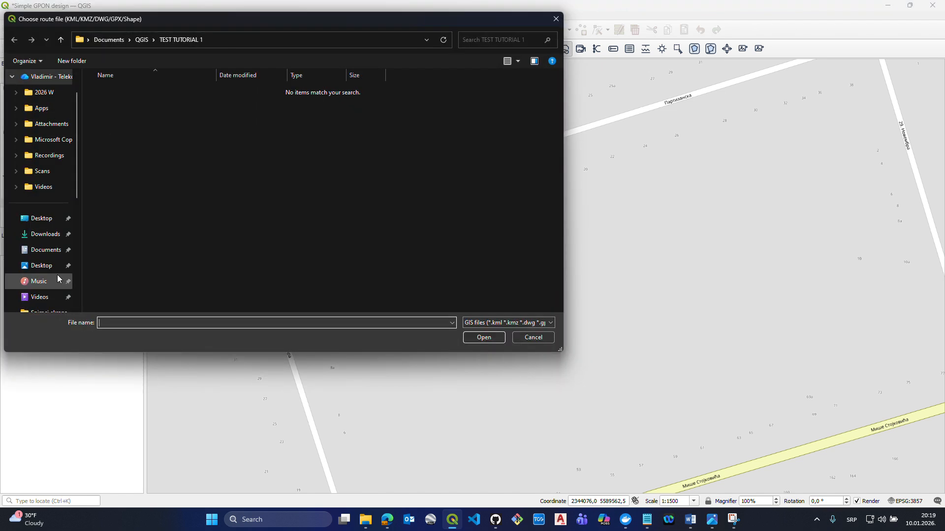
{"action": "left_click", "coordinate": [45, 218]}
{"action": "double_click", "coordinate": [141, 88]}
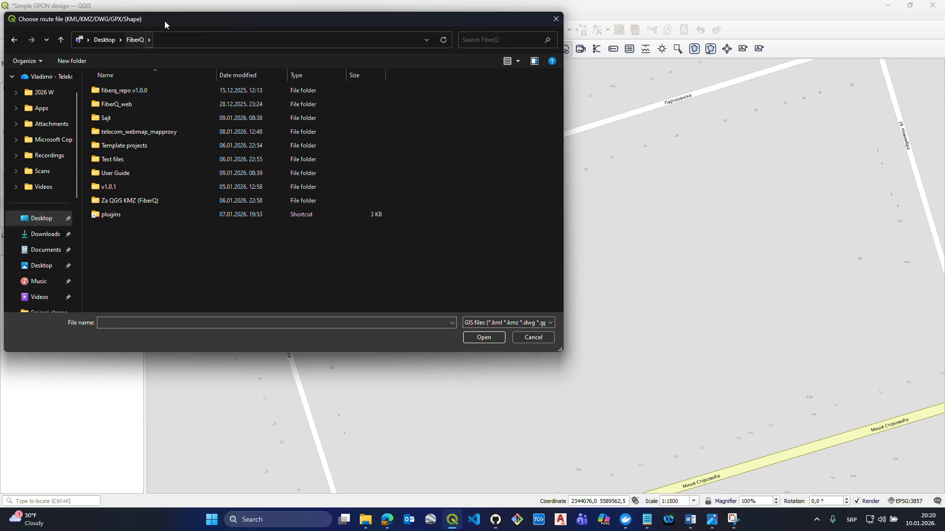
{"action": "left_click_drag", "start_coordinate": [165, 21], "coordinate": [321, 148]}
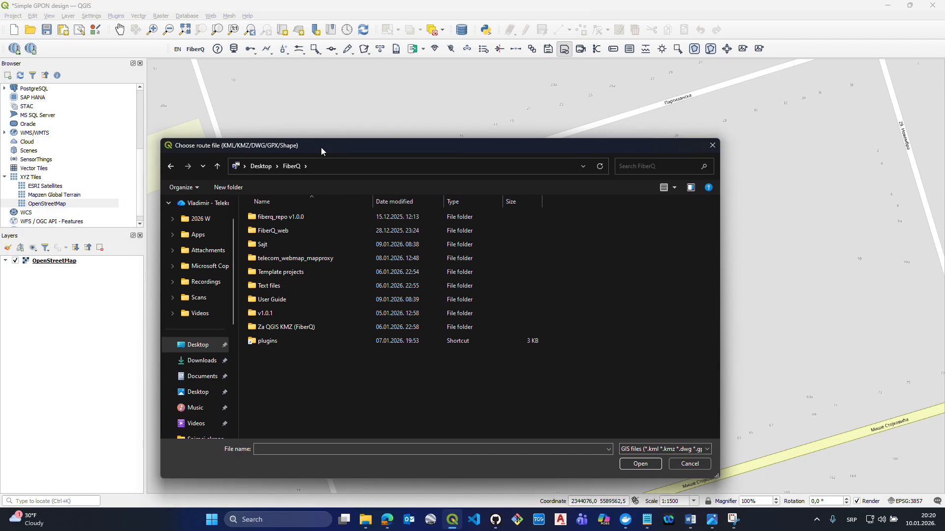
{"action": "double_click", "coordinate": [282, 328]}
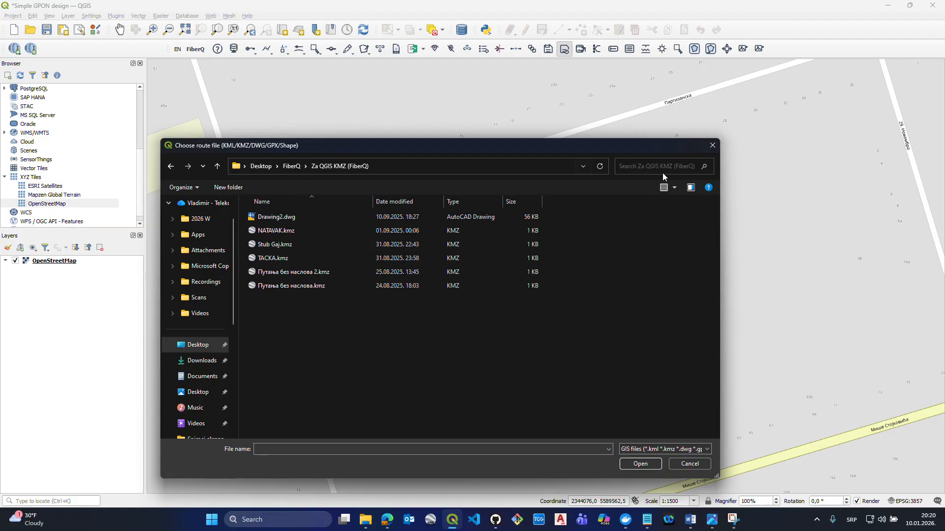
{"action": "left_click", "coordinate": [712, 145]}
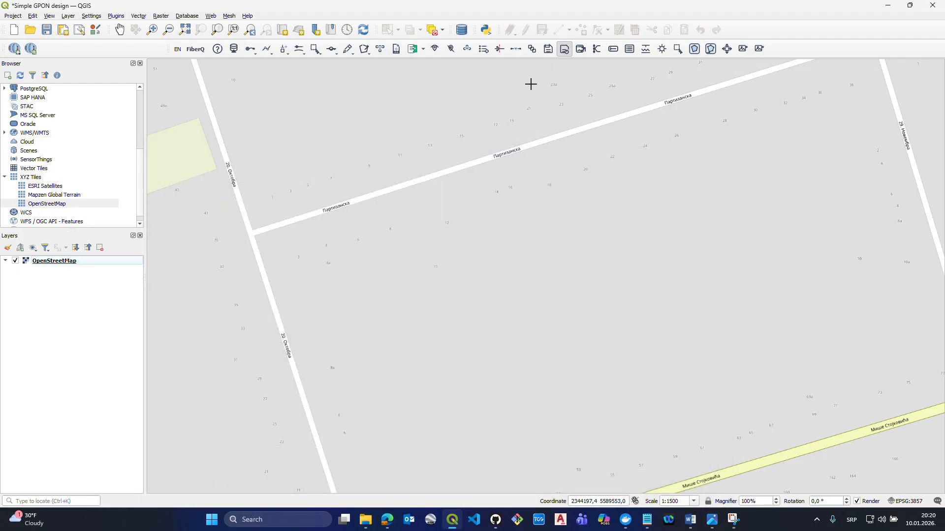
- Choose Путања без наслова 2.kmz as the file for a FiberQ route import
{"action": "left_click", "coordinate": [266, 48]}
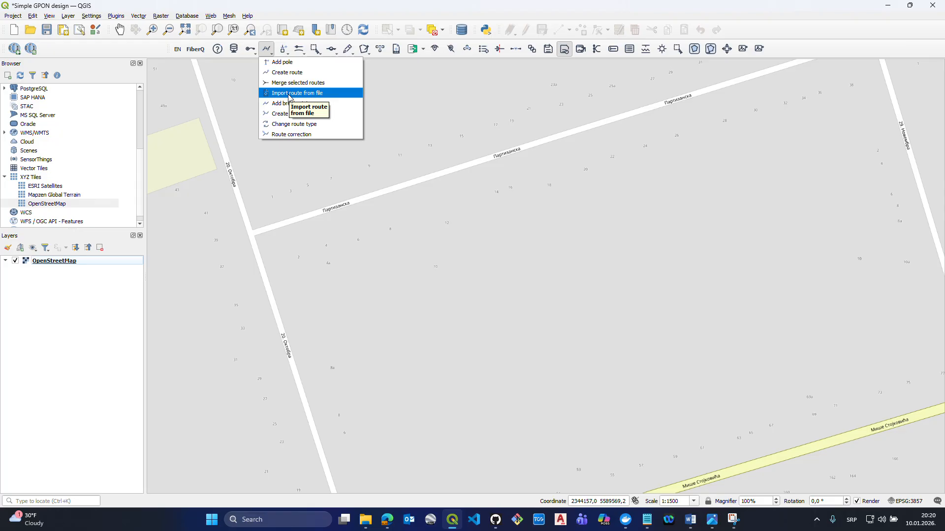
{"action": "left_click", "coordinate": [384, 3]}
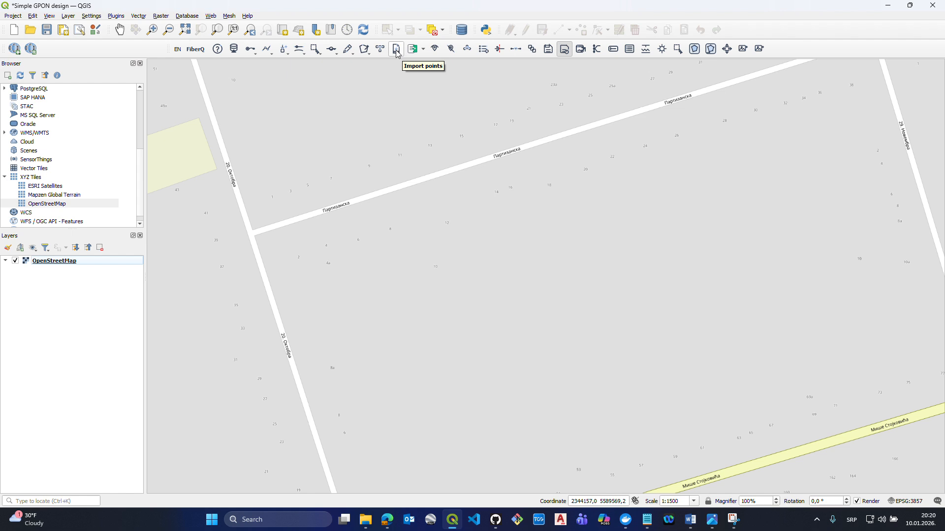
{"action": "left_click", "coordinate": [269, 57]}
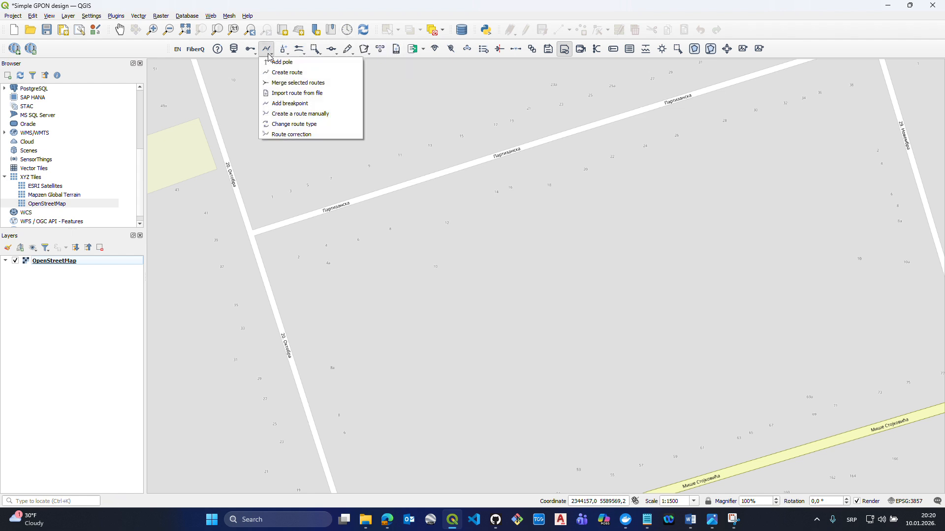
{"action": "left_click", "coordinate": [297, 93]}
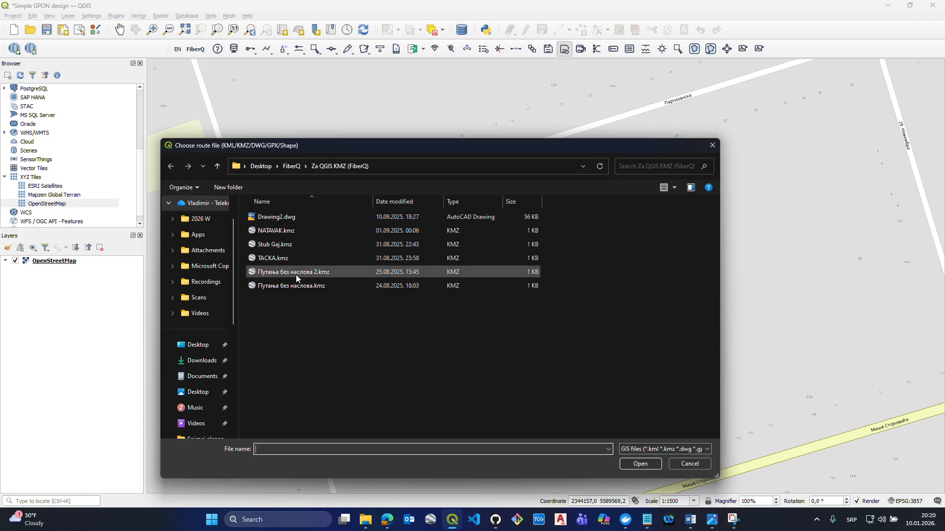
{"action": "left_click", "coordinate": [297, 279]}
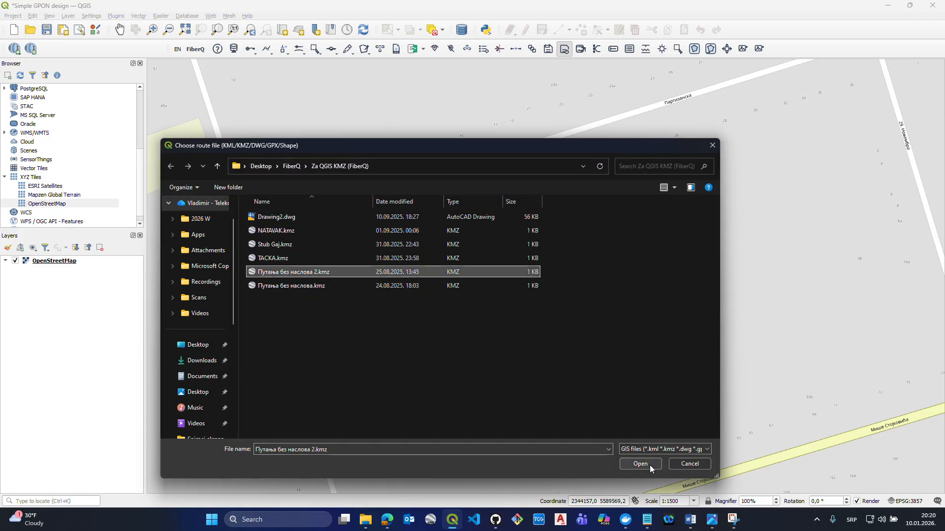
{"action": "left_click", "coordinate": [639, 464]}
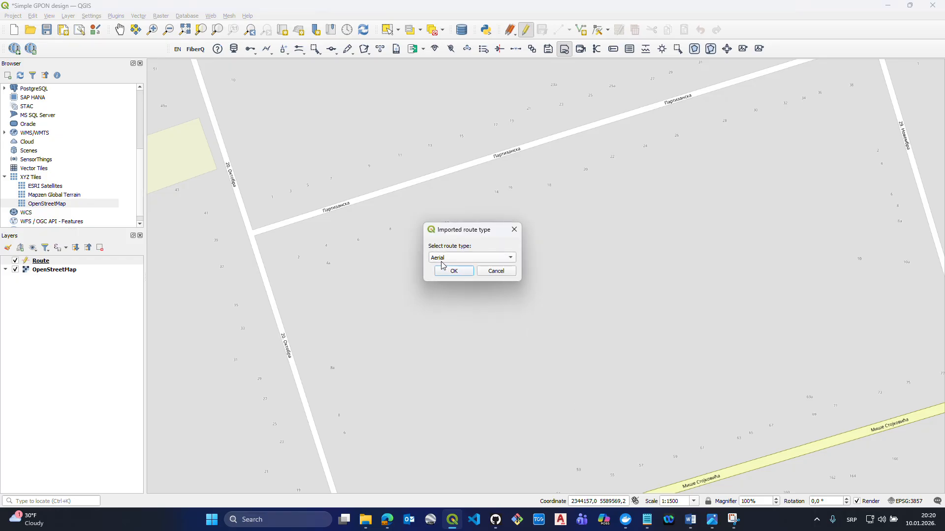
- Set the imported route's type to Aerial and complete the import
{"action": "left_click", "coordinate": [444, 261]}
{"action": "left_click", "coordinate": [444, 259]}
{"action": "left_click_drag", "start_coordinate": [456, 228], "coordinate": [414, 164]}
{"action": "left_click", "coordinate": [407, 192]}
{"action": "left_click", "coordinate": [408, 203]}
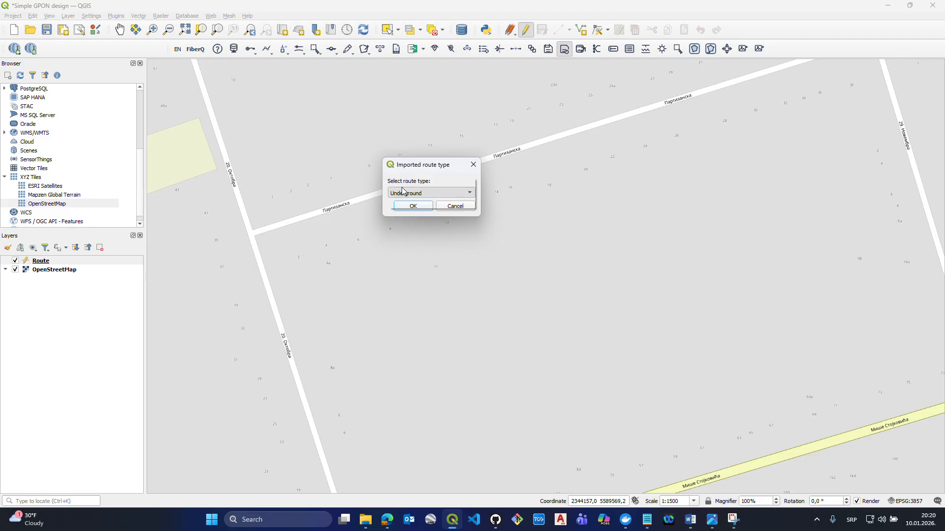
{"action": "left_click", "coordinate": [403, 193]}
{"action": "left_click", "coordinate": [401, 185]}
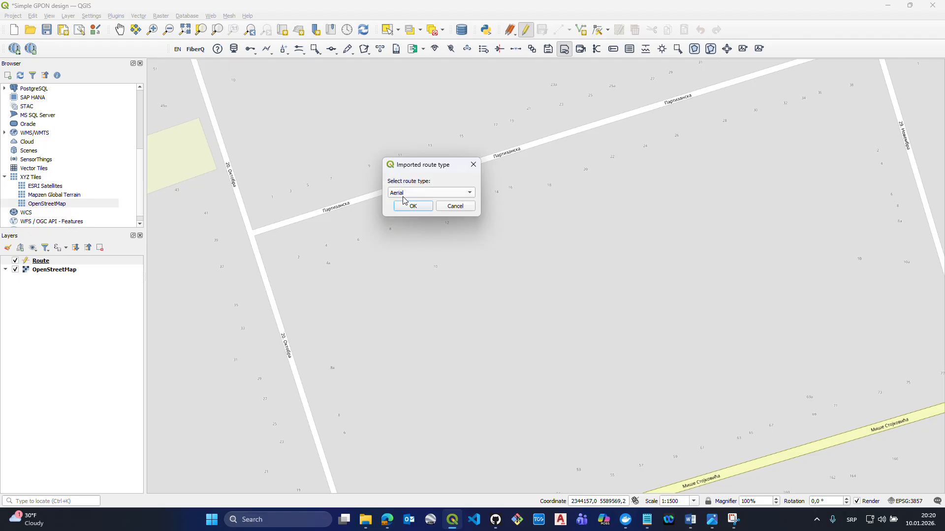
{"action": "left_click", "coordinate": [405, 203]}
{"action": "left_click", "coordinate": [513, 272]}
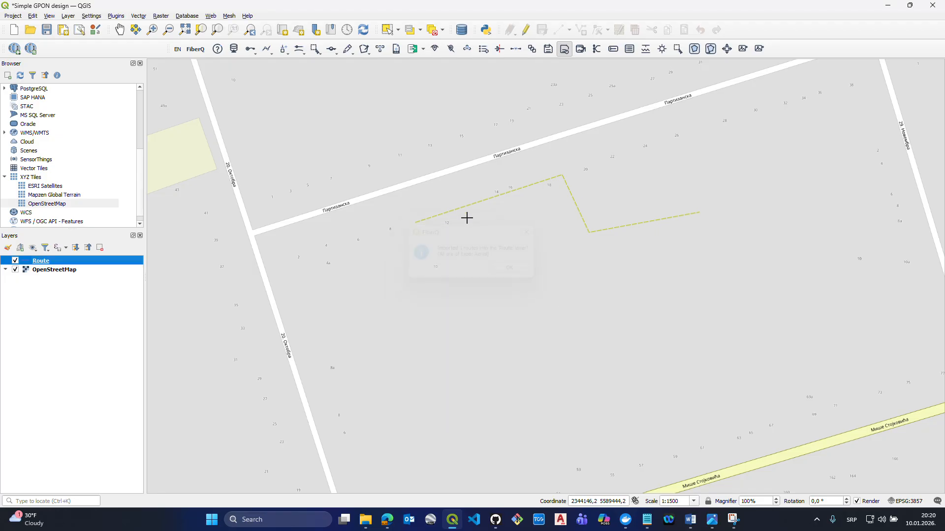
- Check the imported route's record in the Route layer's attribute table and remove the Route layer from the project
{"action": "right_click", "coordinate": [94, 260]}
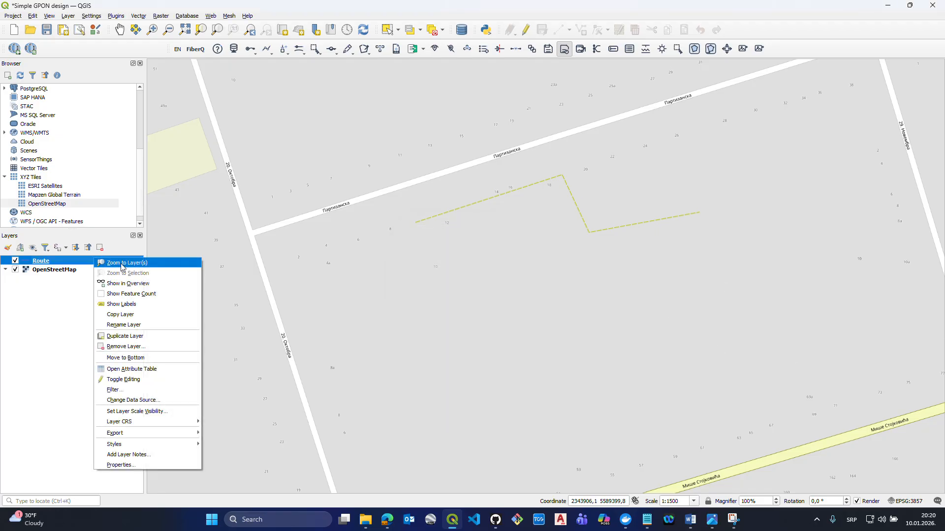
{"action": "left_click", "coordinate": [131, 369]}
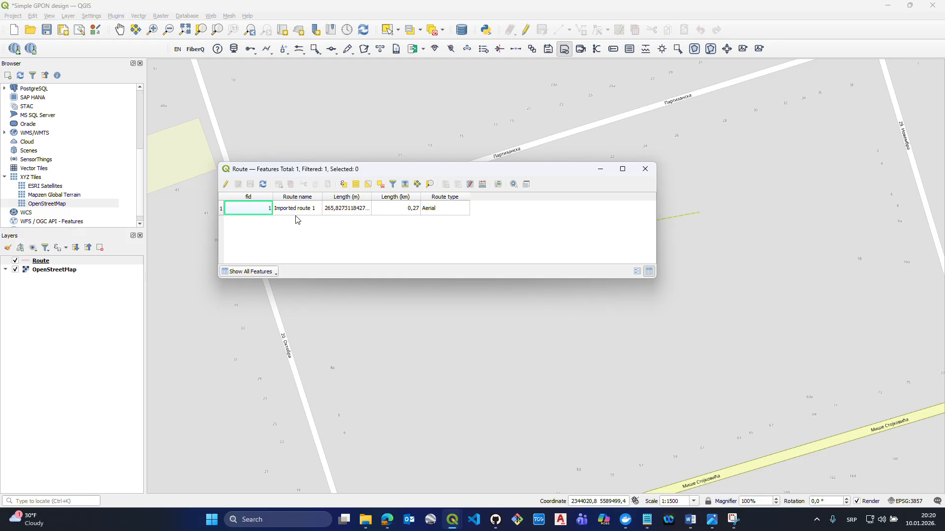
{"action": "left_click", "coordinate": [645, 169]}
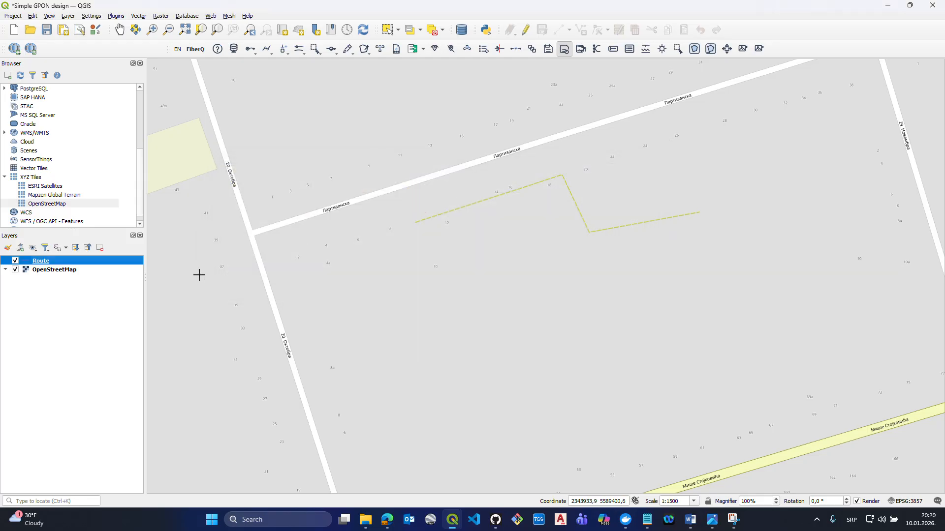
{"action": "left_click", "coordinate": [101, 249]}
{"action": "left_click", "coordinate": [456, 267]}
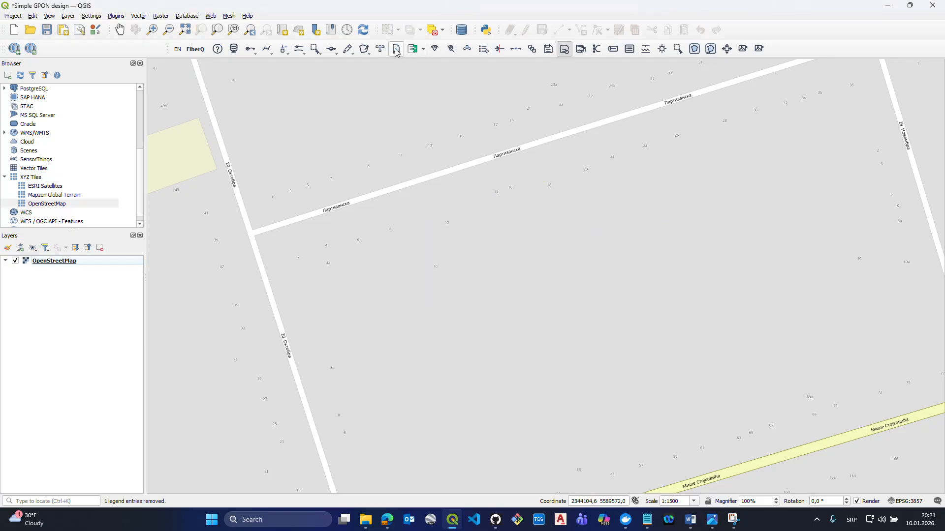
{"action": "left_click", "coordinate": [397, 51]}
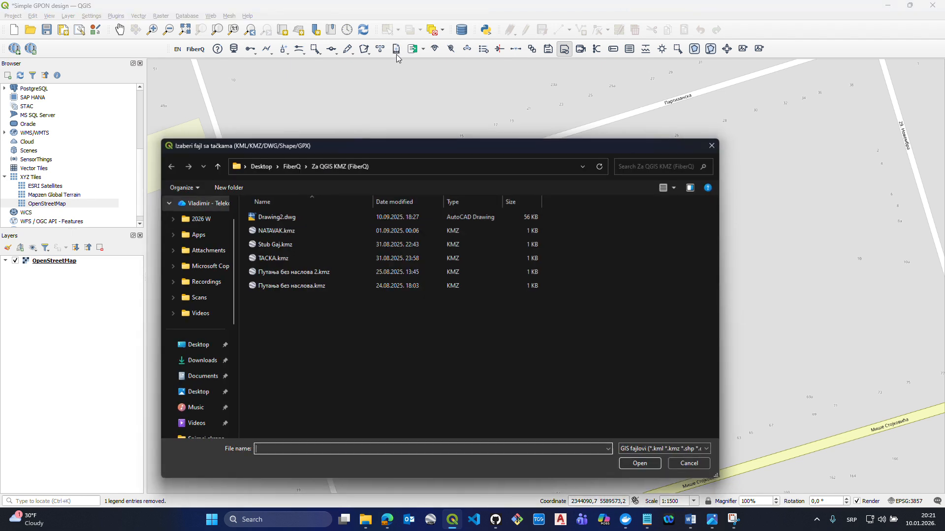
{"action": "left_click", "coordinate": [274, 245]}
{"action": "left_click", "coordinate": [654, 467]}
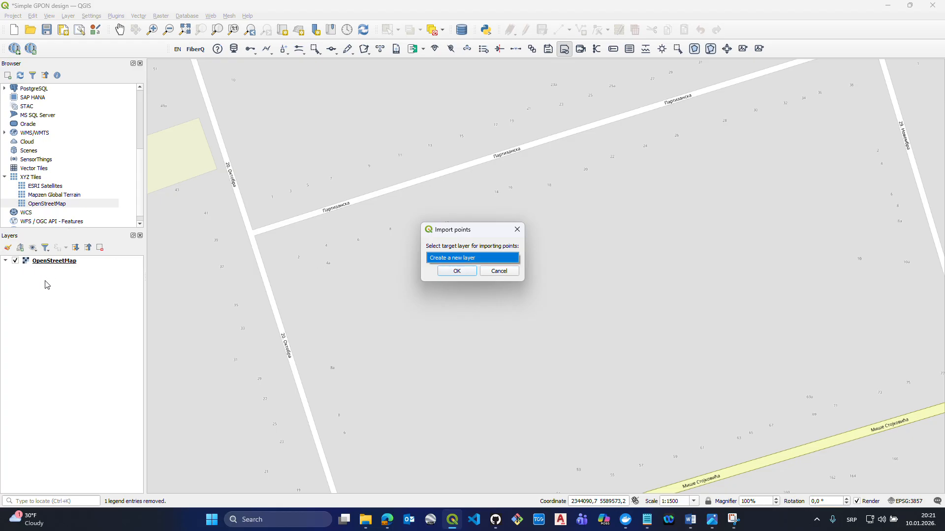
{"action": "left_click", "coordinate": [431, 266]}
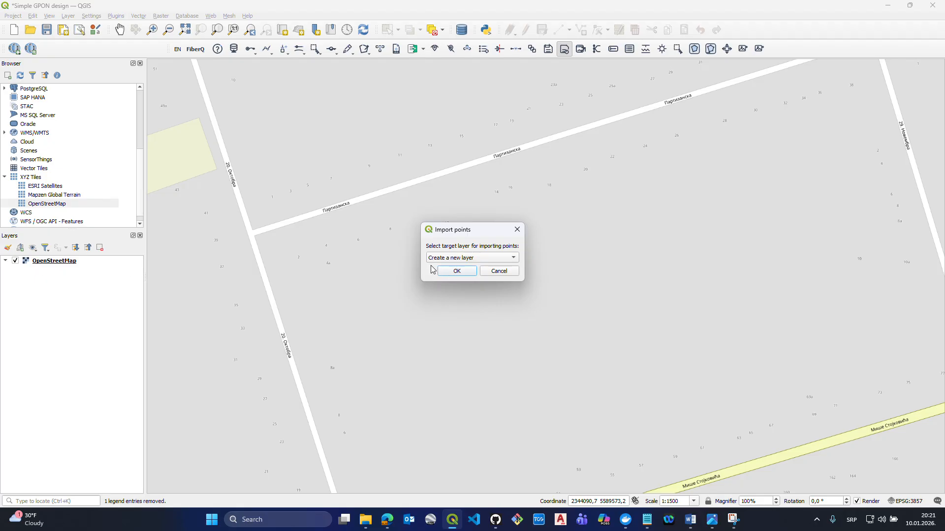
{"action": "left_click", "coordinate": [499, 271]}
- Place a FiberQ pole east-southeast of the junction of 20. Октобра and Партизанска streets
{"action": "left_click", "coordinate": [258, 50]}
{"action": "left_click", "coordinate": [276, 64]}
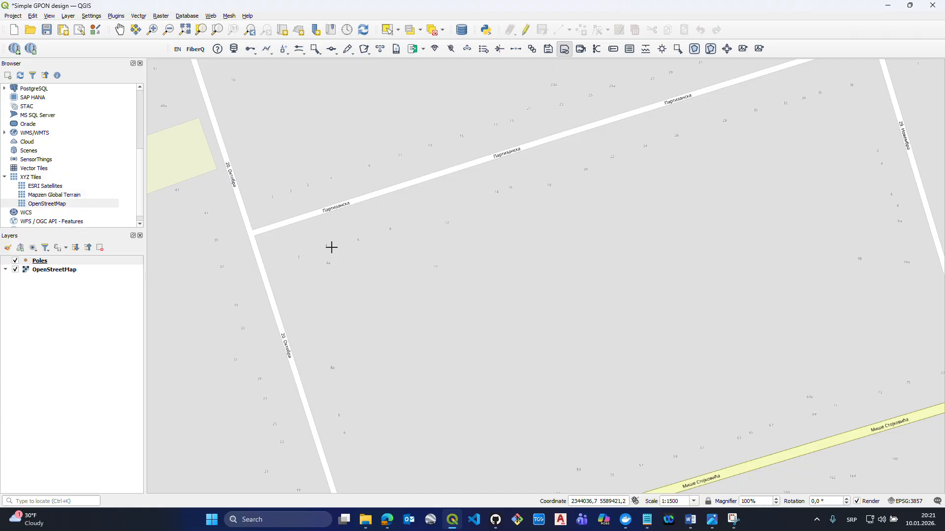
{"action": "left_click", "coordinate": [331, 247]}
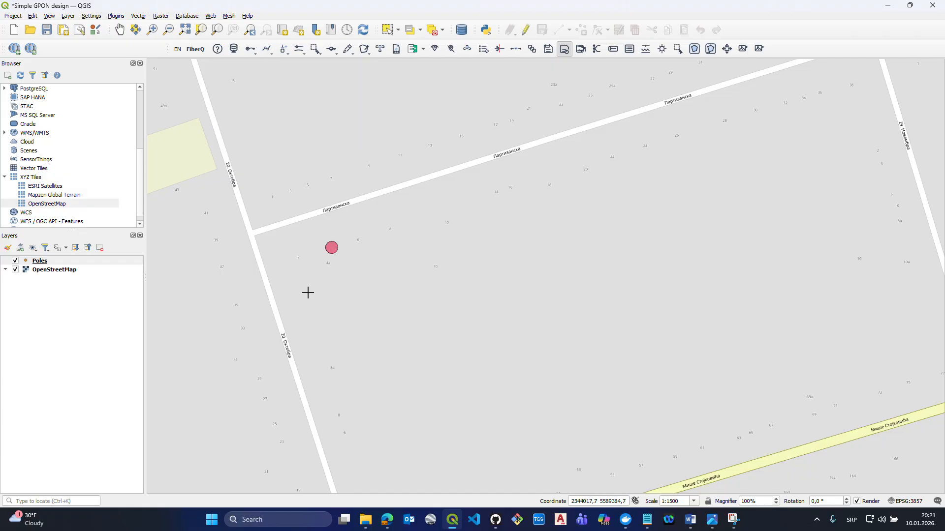
- Import the points from Stub Gaj.kmz with Poles as the target layer
{"action": "left_click", "coordinate": [396, 49]}
{"action": "left_click", "coordinate": [282, 248]}
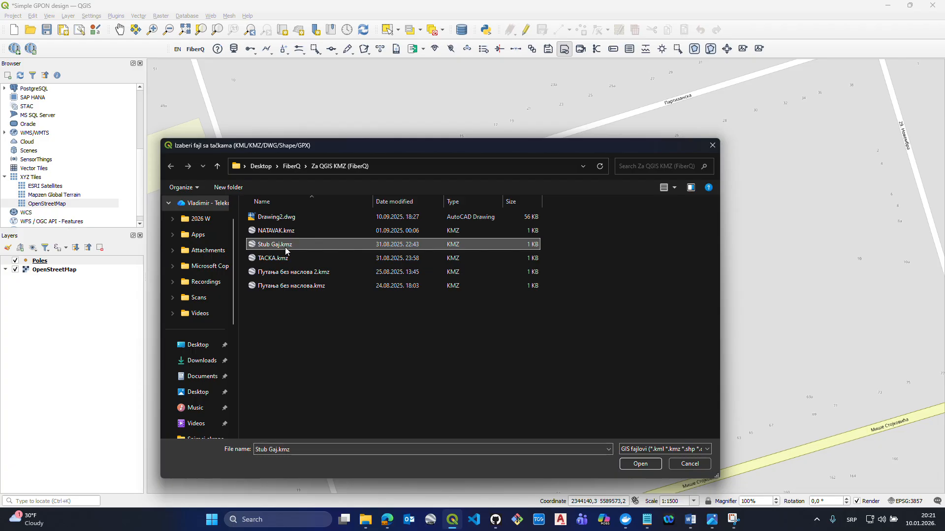
{"action": "left_click", "coordinate": [639, 464]}
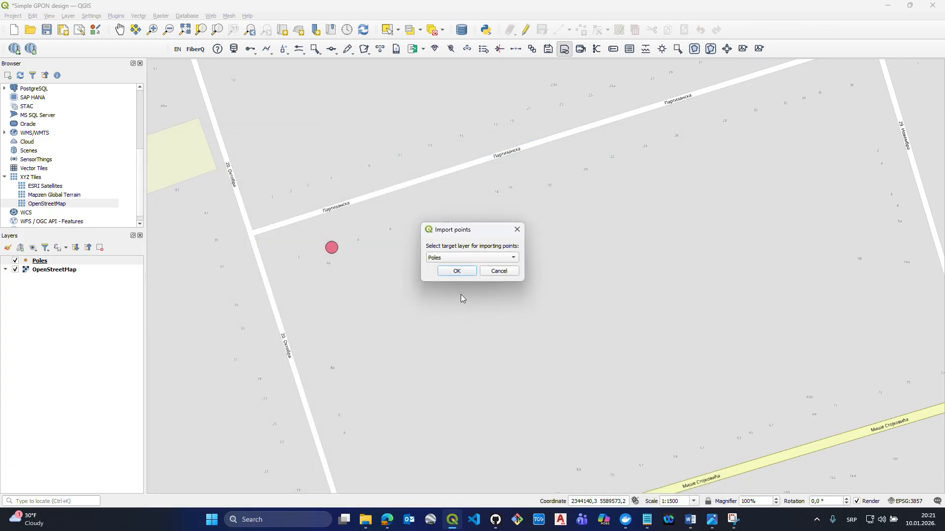
{"action": "left_click", "coordinate": [448, 258]}
{"action": "left_click", "coordinate": [445, 257]}
{"action": "left_click", "coordinate": [455, 271]}
{"action": "left_click", "coordinate": [505, 270]}
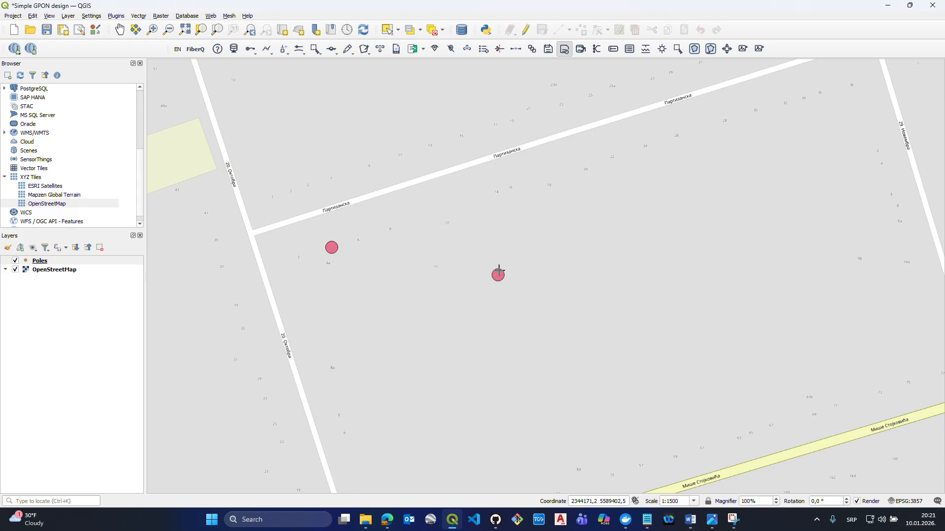
- Remove the Poles layer containing the placed and imported poles from the project
{"action": "scroll", "coordinate": [496, 276], "scroll_direction": "down", "scroll_amount": 1}
{"action": "scroll", "coordinate": [497, 276], "scroll_direction": "up", "scroll_amount": 2}
{"action": "scroll", "coordinate": [492, 276], "scroll_direction": "down", "scroll_amount": 2}
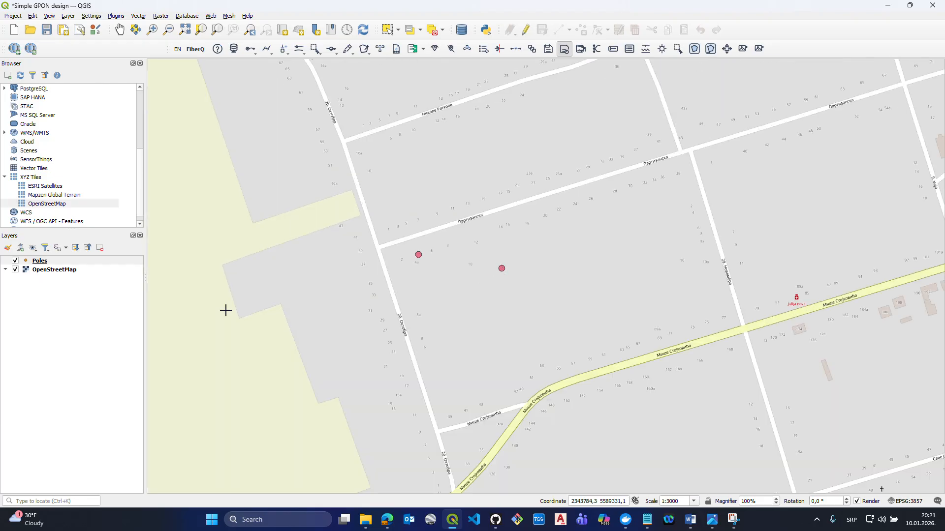
{"action": "left_click", "coordinate": [75, 261]}
{"action": "left_click", "coordinate": [100, 248]}
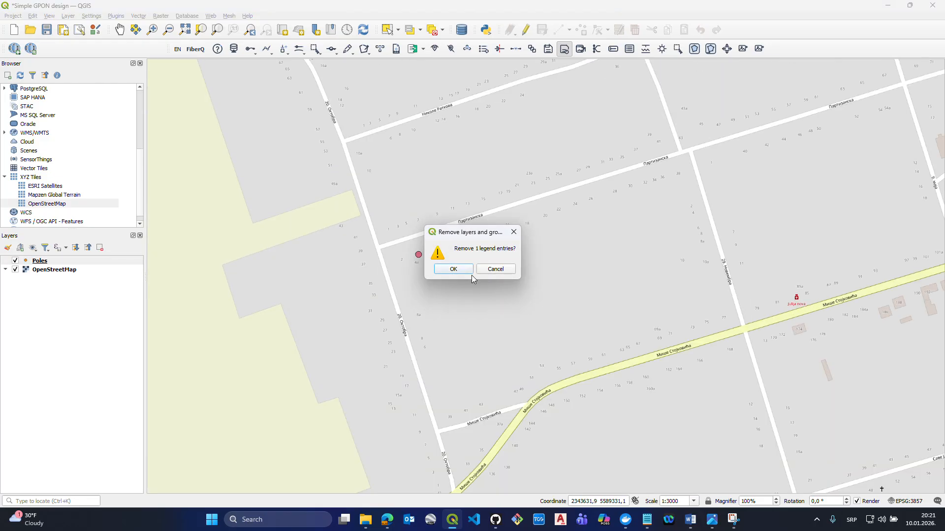
{"action": "left_click", "coordinate": [453, 269]}
- Place two FiberQ poles along the south side of Партизанска street, just east of the 20. Октобра junction
{"action": "scroll", "coordinate": [441, 202], "scroll_direction": "up", "scroll_amount": 1}
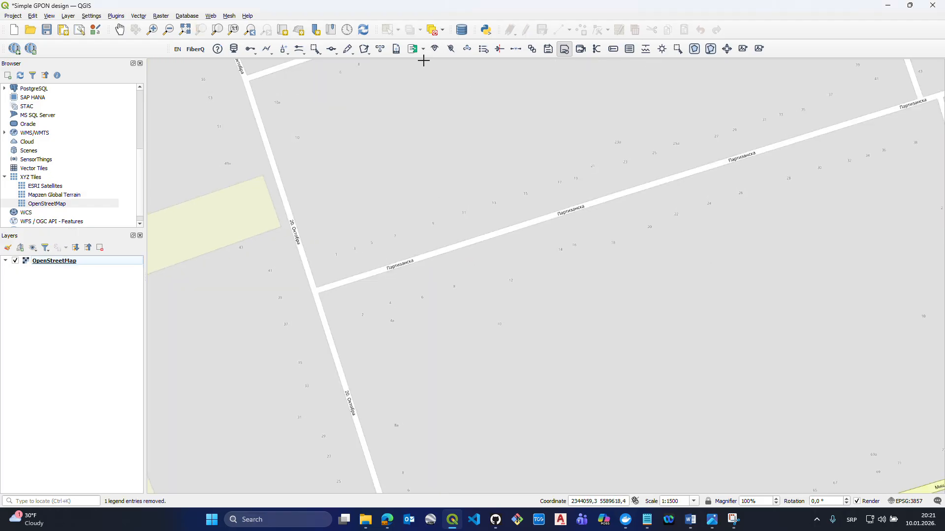
{"action": "left_click", "coordinate": [269, 52]}
{"action": "left_click", "coordinate": [276, 63]}
{"action": "left_click", "coordinate": [383, 289]}
{"action": "left_click", "coordinate": [448, 265]}
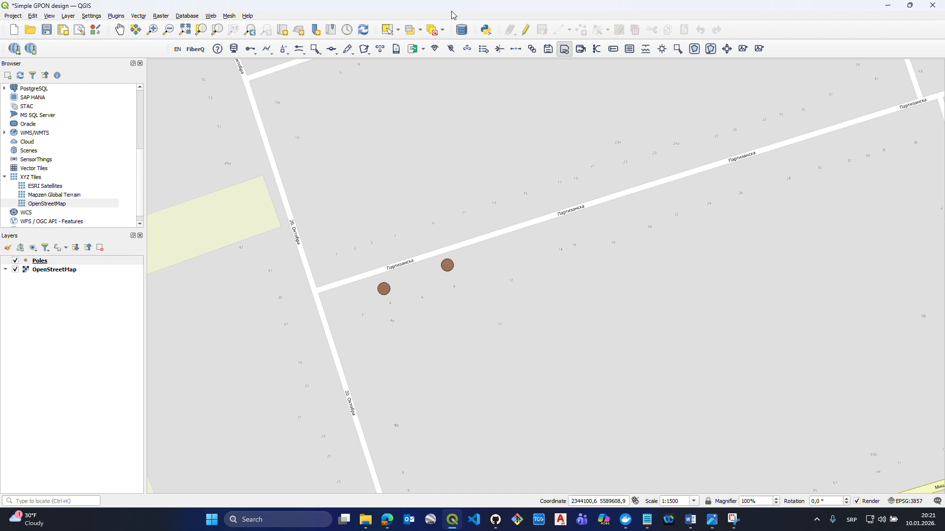
- Select both poles with a rectangular selection and clear the selection with FiberQ's Clear selection
{"action": "left_click", "coordinate": [388, 30]}
{"action": "left_click_drag", "start_coordinate": [507, 219], "coordinate": [370, 303]}
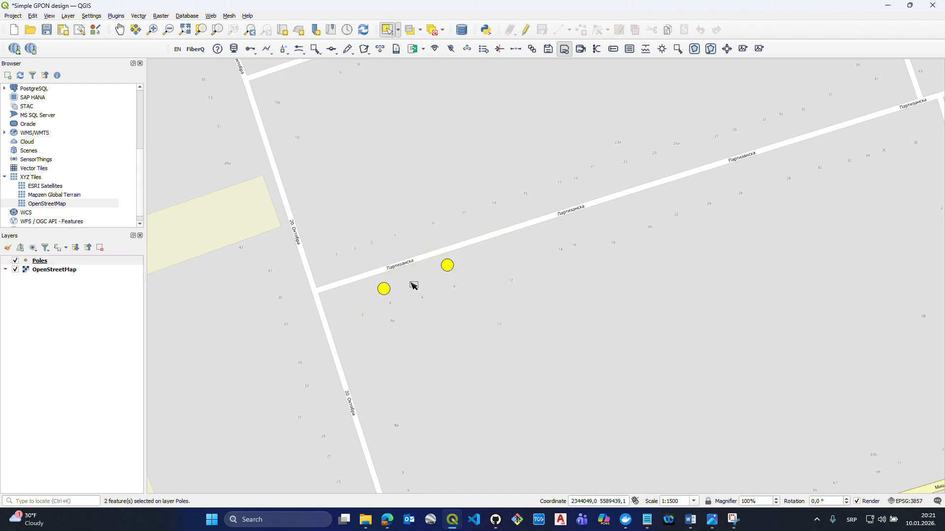
{"action": "left_click", "coordinate": [399, 32]}
{"action": "left_click", "coordinate": [405, 42]}
{"action": "left_click", "coordinate": [316, 49]}
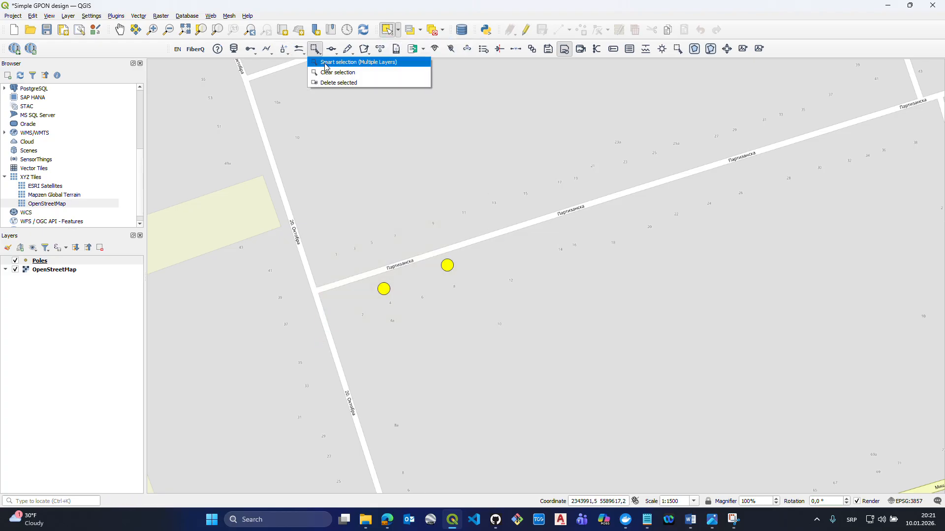
{"action": "left_click", "coordinate": [326, 62]}
{"action": "left_click", "coordinate": [316, 49]}
{"action": "left_click", "coordinate": [326, 73]}
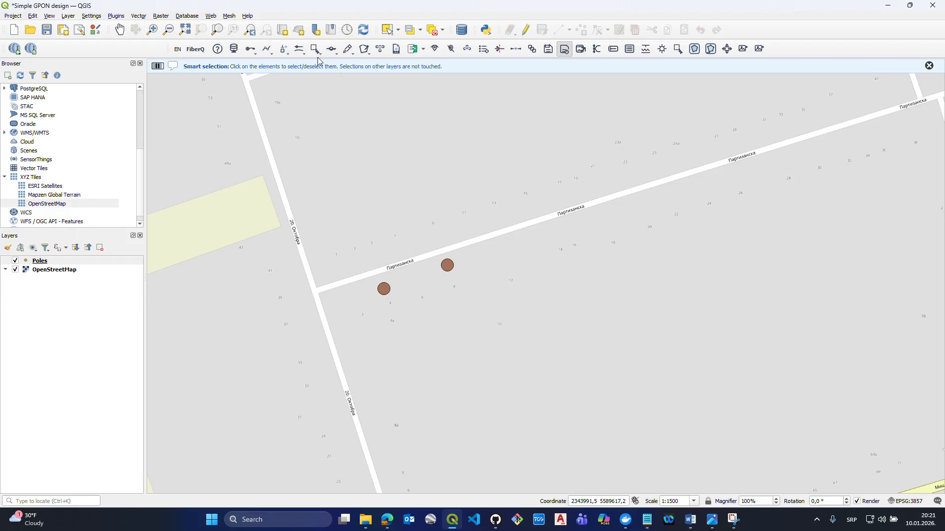
- Use Smart selection (Multiple Layers) to select only the eastern pole and delete it
{"action": "left_click", "coordinate": [315, 49]}
{"action": "left_click", "coordinate": [325, 63]}
{"action": "left_click", "coordinate": [447, 265]}
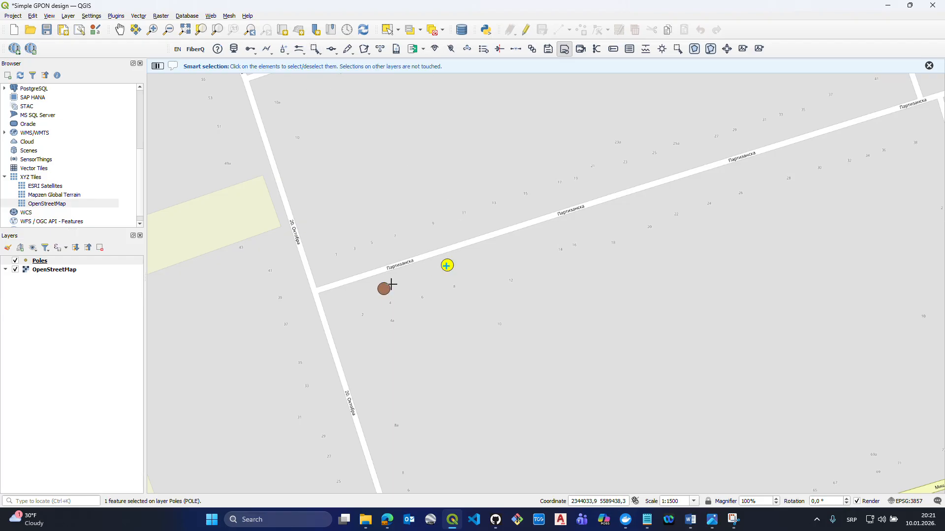
{"action": "left_click", "coordinate": [382, 289]}
{"action": "left_click", "coordinate": [383, 289]}
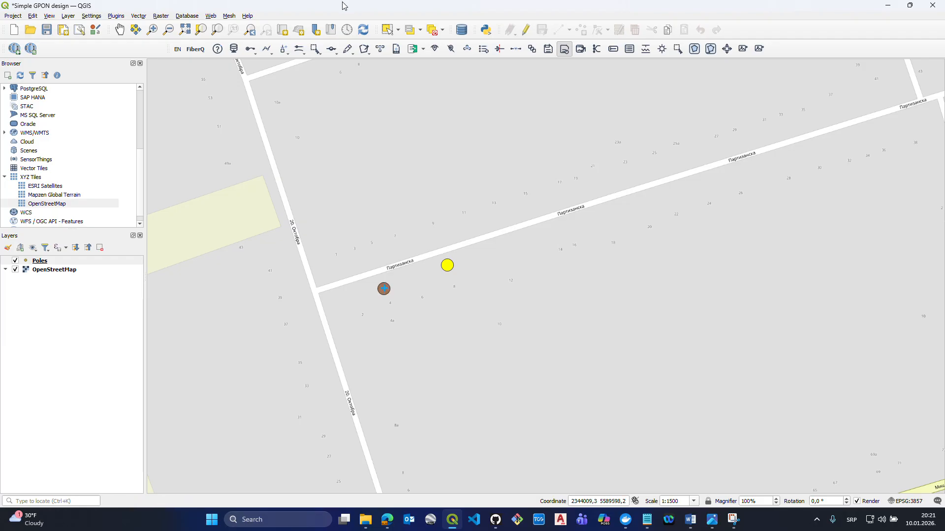
{"action": "left_click", "coordinate": [314, 53]}
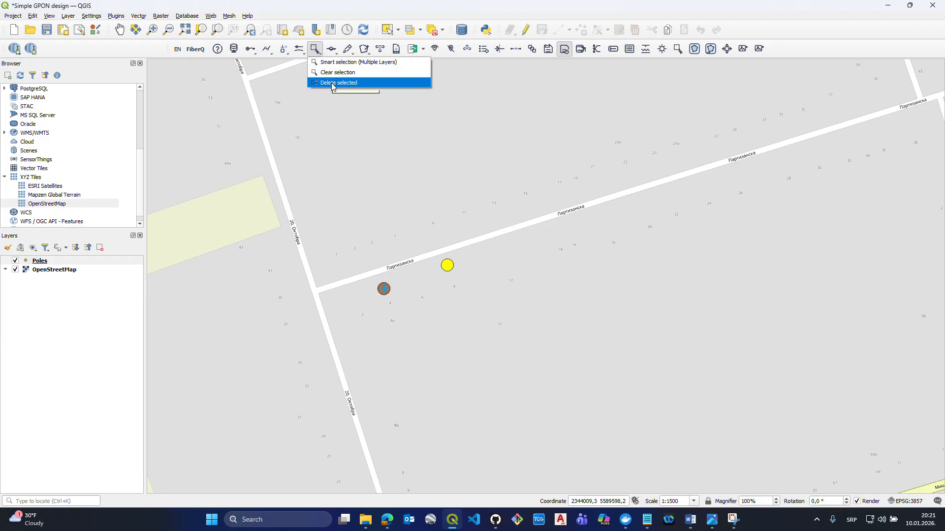
{"action": "left_click", "coordinate": [332, 86]}
{"action": "left_click", "coordinate": [524, 269]}
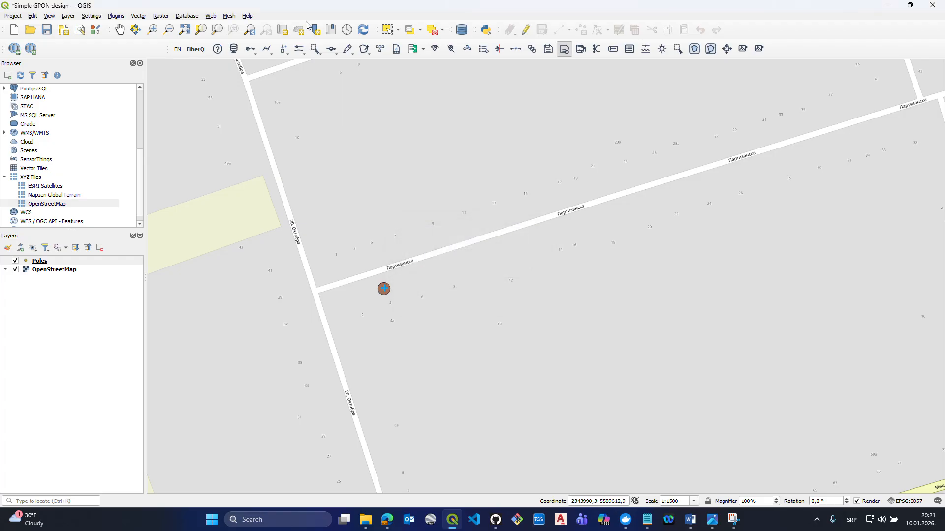
- Select the remaining pole with Smart selection and clear the selection
{"action": "left_click", "coordinate": [317, 53]}
{"action": "left_click", "coordinate": [321, 62]}
{"action": "left_click", "coordinate": [384, 288]}
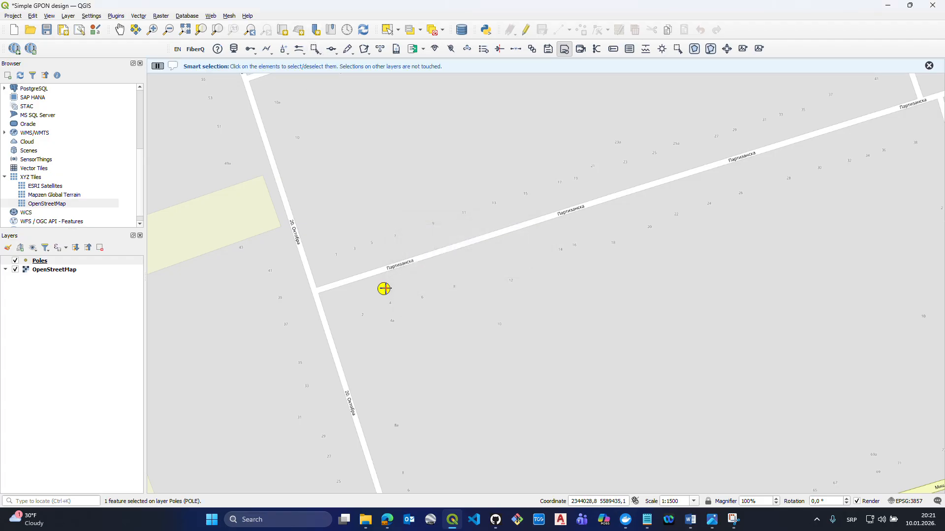
{"action": "left_click", "coordinate": [323, 53]}
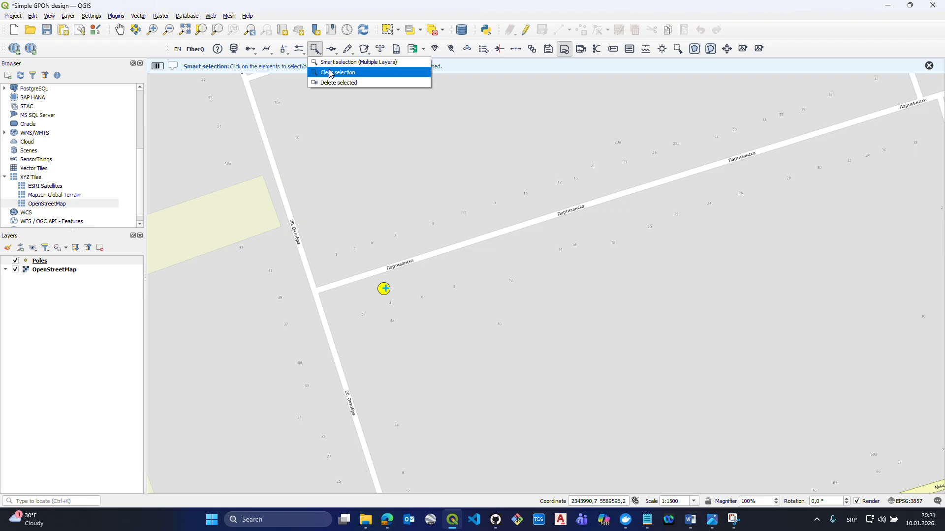
{"action": "left_click", "coordinate": [330, 73]}
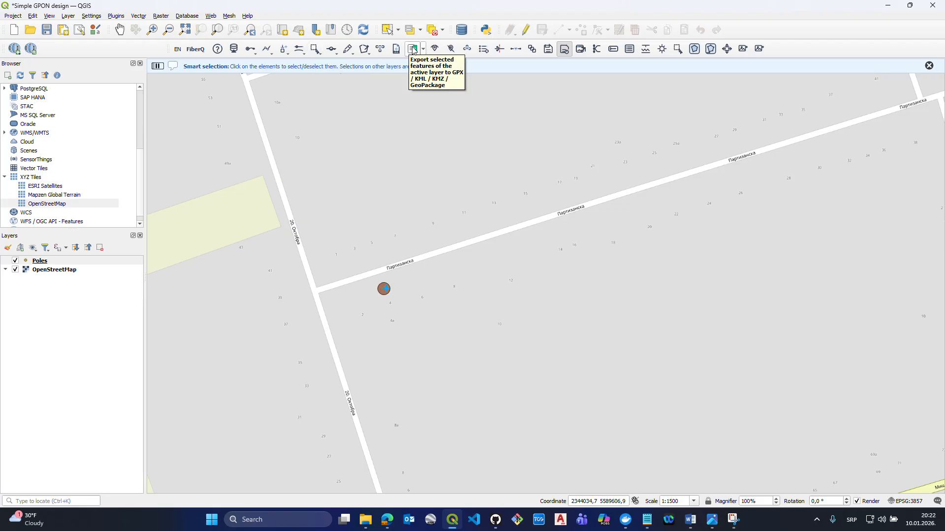
- Select the remaining pole and examine the output formats for exporting all features of the Poles layer, without exporting
{"action": "left_click", "coordinate": [388, 30]}
{"action": "left_click_drag", "start_coordinate": [438, 252], "coordinate": [324, 353]}
{"action": "left_click", "coordinate": [65, 261]}
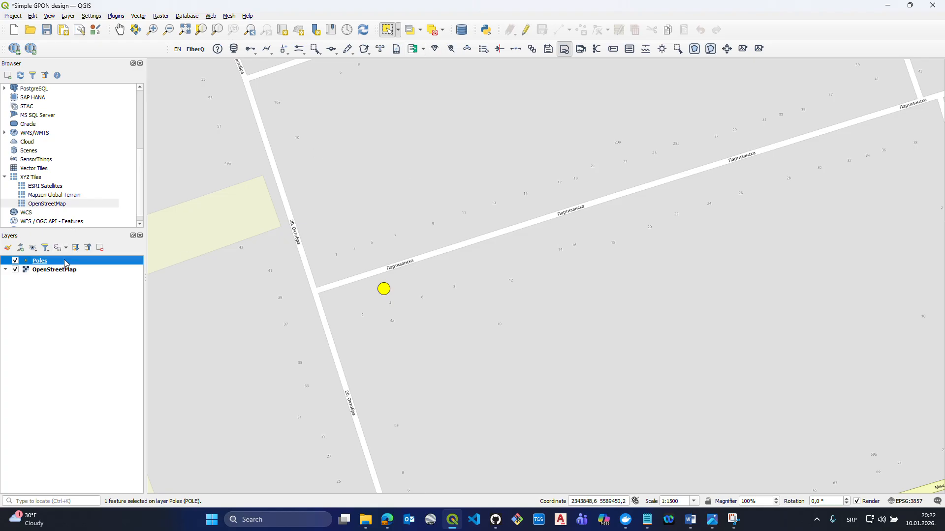
{"action": "left_click", "coordinate": [423, 49]}
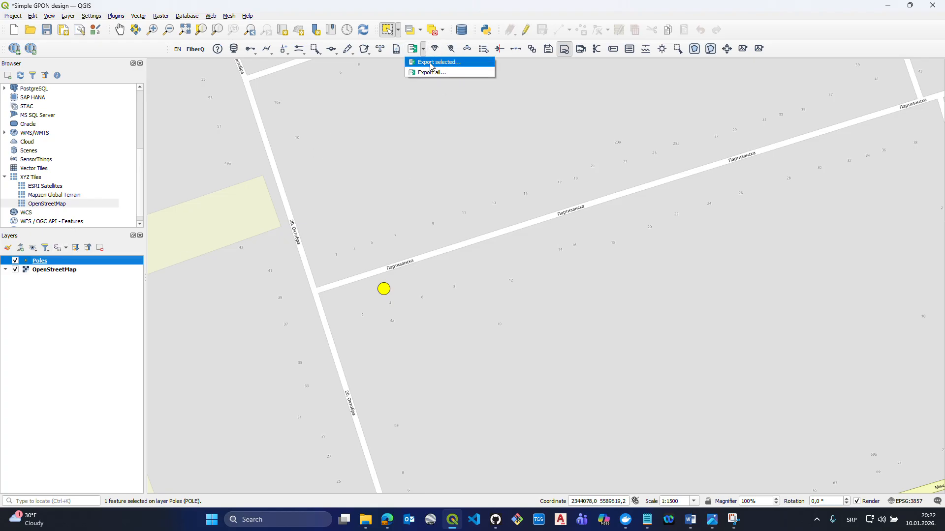
{"action": "left_click", "coordinate": [427, 73]}
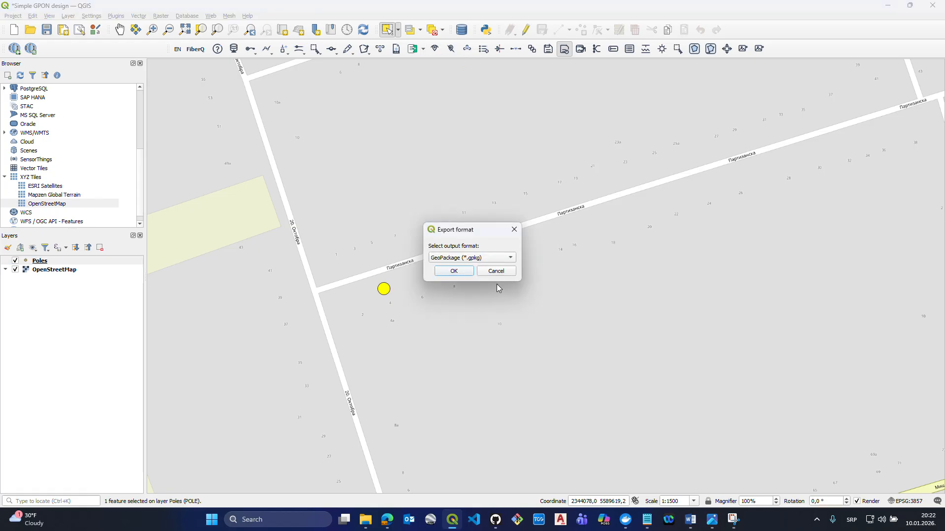
{"action": "left_click", "coordinate": [457, 259]}
{"action": "left_click", "coordinate": [459, 258]}
{"action": "left_click", "coordinate": [490, 273]}
- Remove the Poles layer with the remaining pole from the project, leaving only the OpenStreetMap layer
{"action": "scroll", "coordinate": [485, 273], "scroll_direction": "up", "scroll_amount": 1}
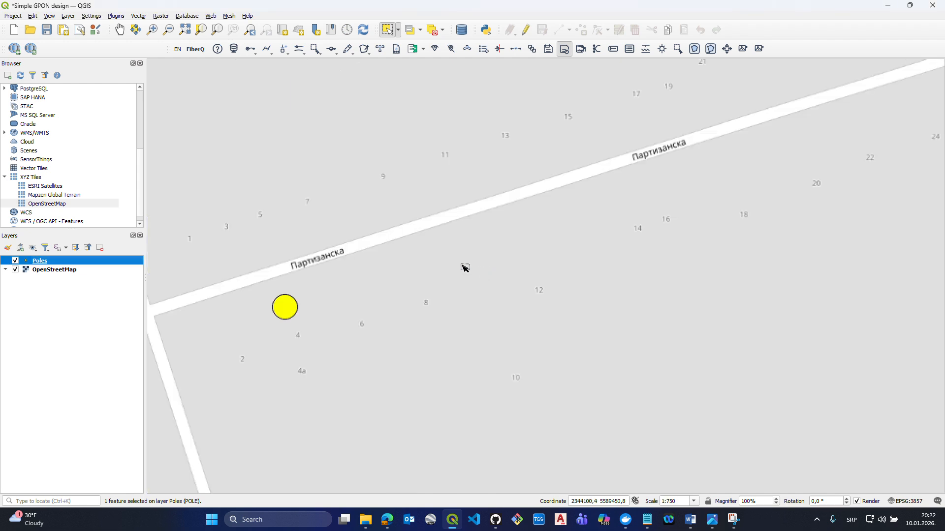
{"action": "left_click", "coordinate": [100, 248]}
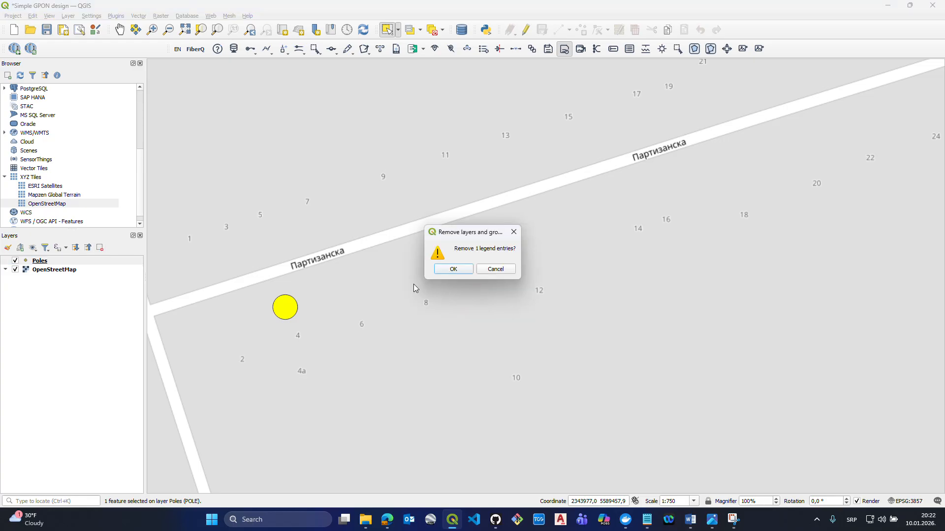
{"action": "left_click", "coordinate": [456, 270]}
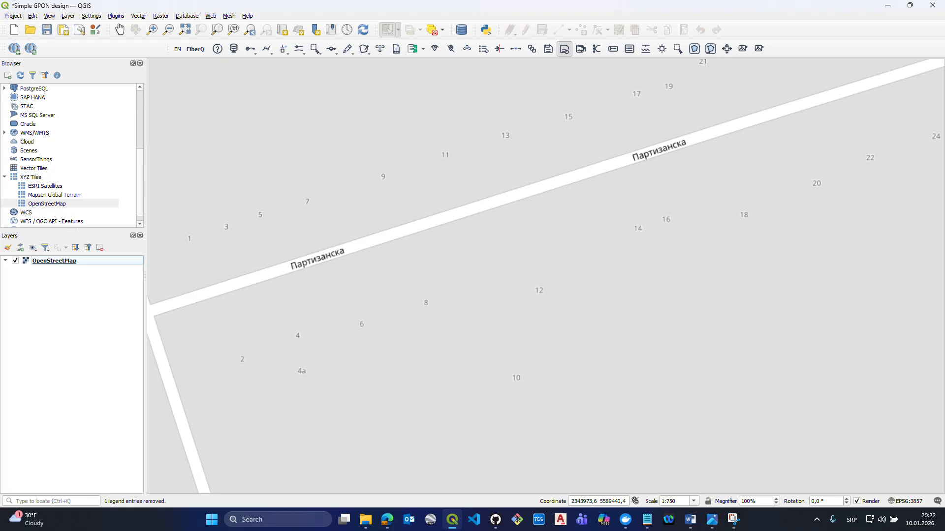
{"action": "scroll", "coordinate": [294, 269], "scroll_direction": "down", "scroll_amount": 1}
{"action": "left_click_drag", "start_coordinate": [294, 269], "coordinate": [363, 270]}
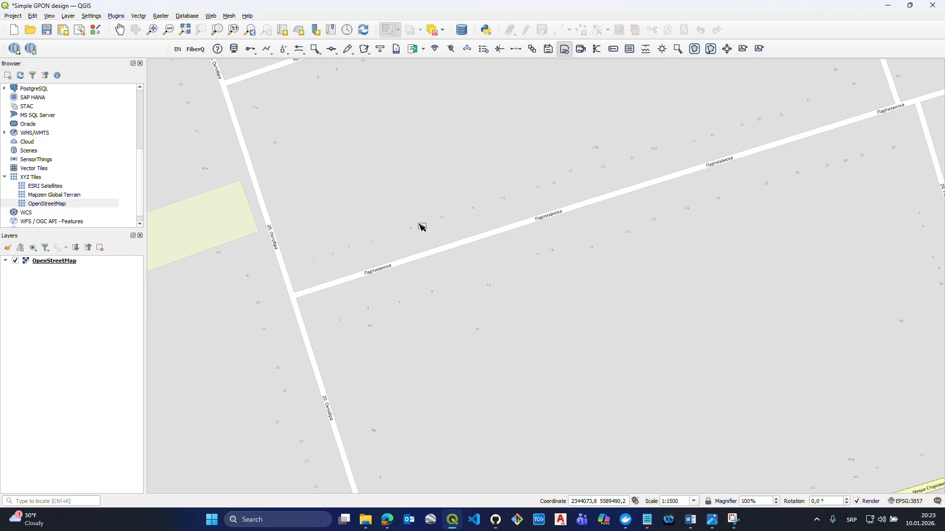
{"action": "scroll", "coordinate": [420, 225], "scroll_direction": "down", "scroll_amount": 1}
{"action": "left_click_drag", "start_coordinate": [429, 243], "coordinate": [385, 243]}
{"action": "scroll", "coordinate": [336, 243], "scroll_direction": "up", "scroll_amount": 1}
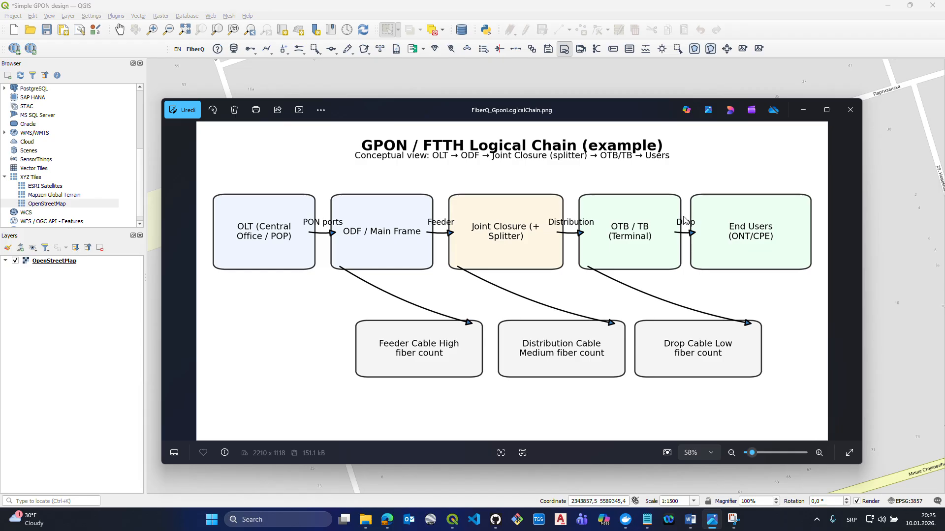
- Put away the FiberQ_GponLogicalChain.png diagram and return to the QGIS map
{"action": "left_click", "coordinate": [803, 111]}
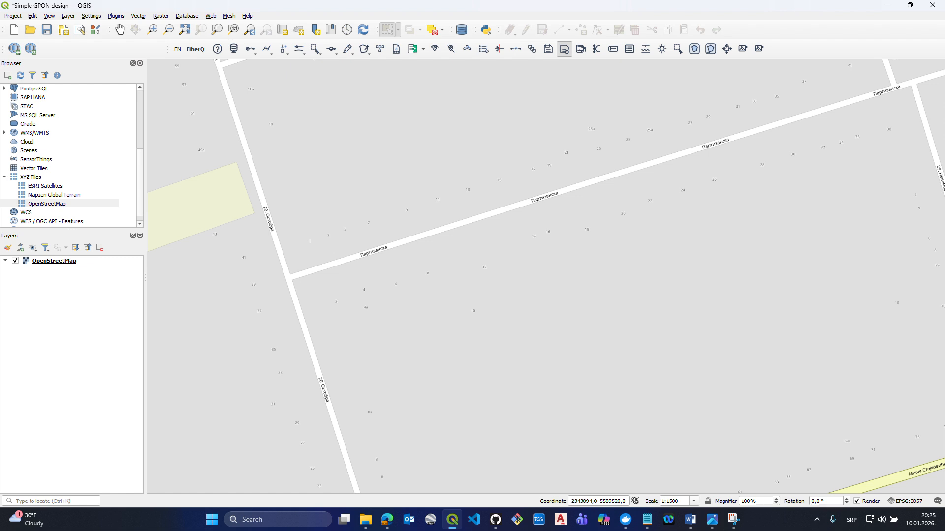
{"action": "left_click_drag", "start_coordinate": [286, 96], "coordinate": [289, 115]}
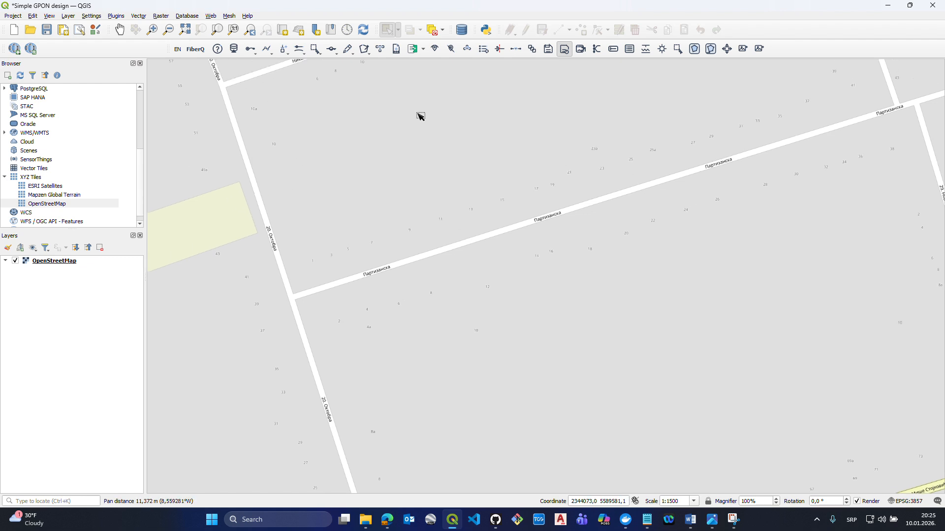
{"action": "left_click_drag", "start_coordinate": [398, 118], "coordinate": [391, 135]}
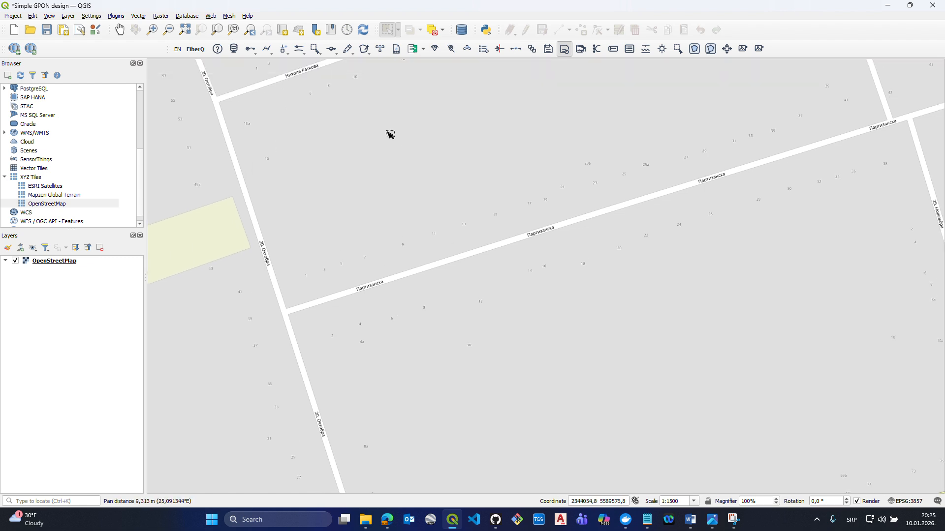
- Place a row of seven FiberQ poles along the north side of Партизанска street, running west to the 20. Октобра junction
{"action": "left_click", "coordinate": [268, 50]}
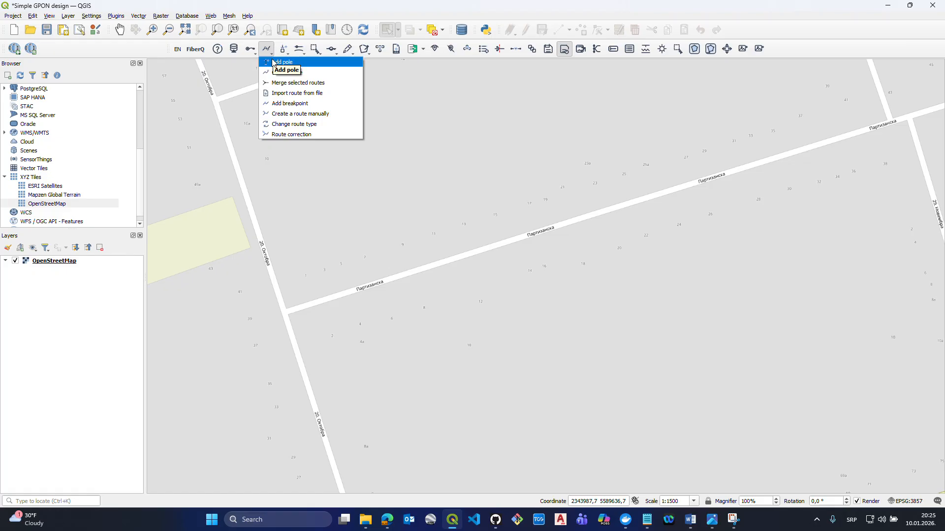
{"action": "left_click", "coordinate": [268, 55]}
{"action": "left_click", "coordinate": [268, 55]}
{"action": "left_click", "coordinate": [270, 65]}
{"action": "left_click", "coordinate": [583, 197]}
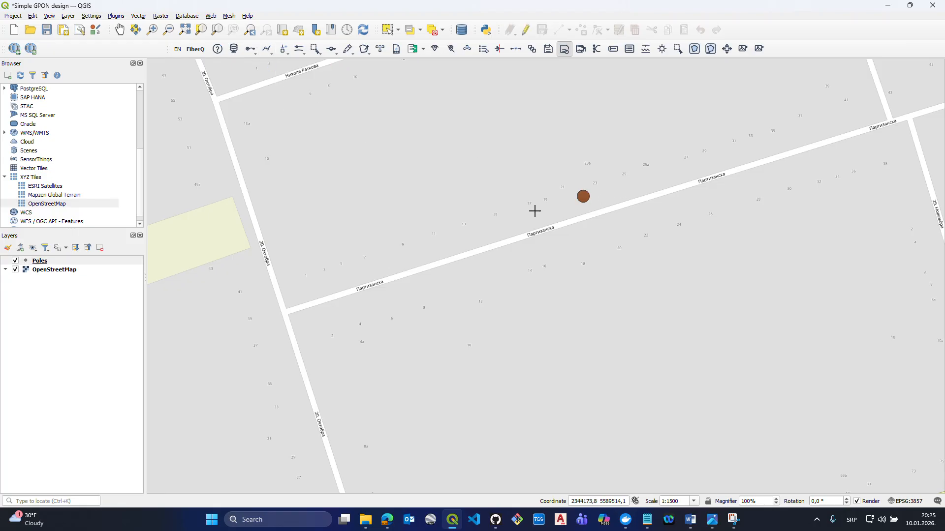
{"action": "left_click", "coordinate": [530, 211]}
{"action": "left_click", "coordinate": [477, 230]}
{"action": "left_click", "coordinate": [428, 245]}
{"action": "left_click", "coordinate": [381, 261]}
{"action": "left_click", "coordinate": [339, 275]}
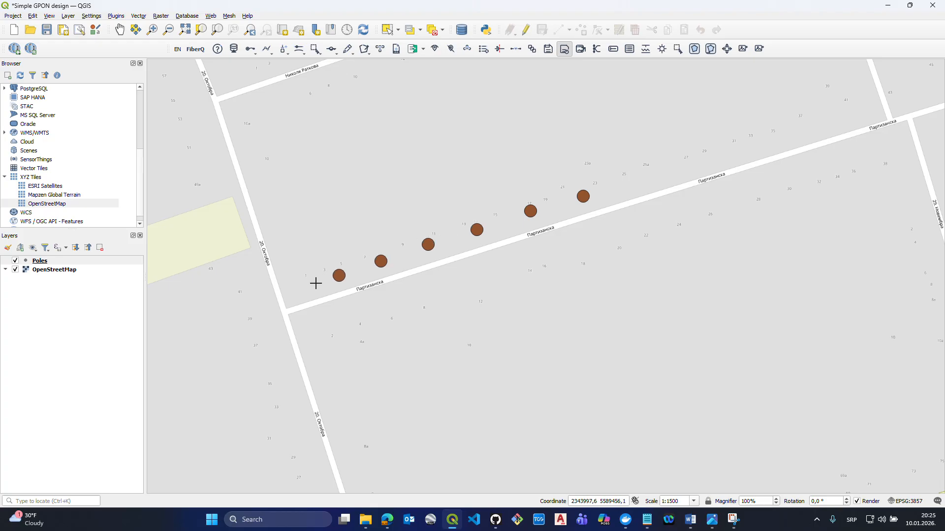
{"action": "left_click", "coordinate": [295, 288]}
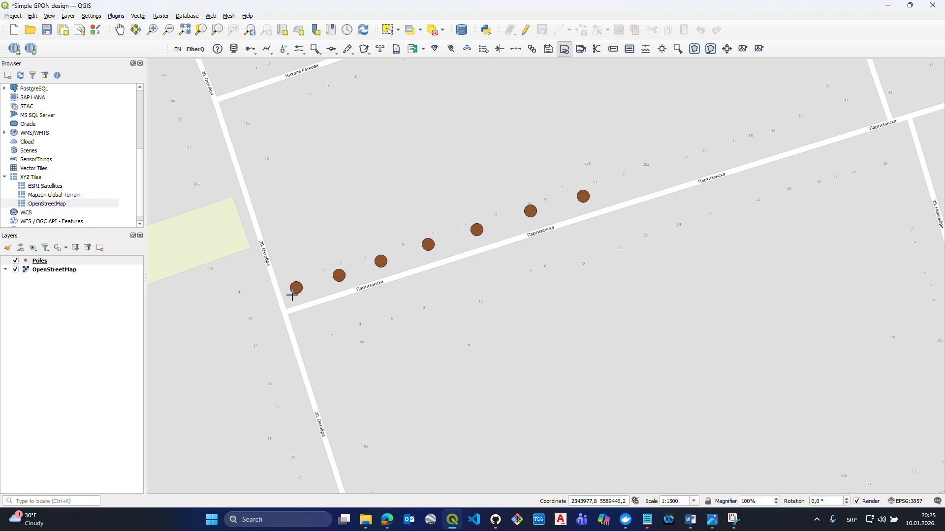
- Place three planned standard cable manholes with ID 1 along the south side of Партизанска street, starting at the 20. Октобра junction
{"action": "left_click", "coordinate": [285, 50]}
{"action": "left_click", "coordinate": [299, 50]}
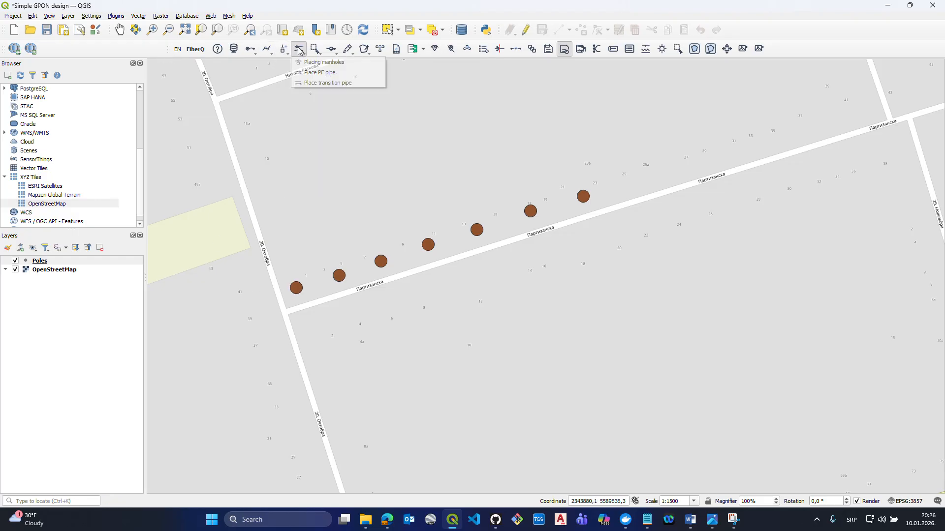
{"action": "left_click", "coordinate": [311, 62]}
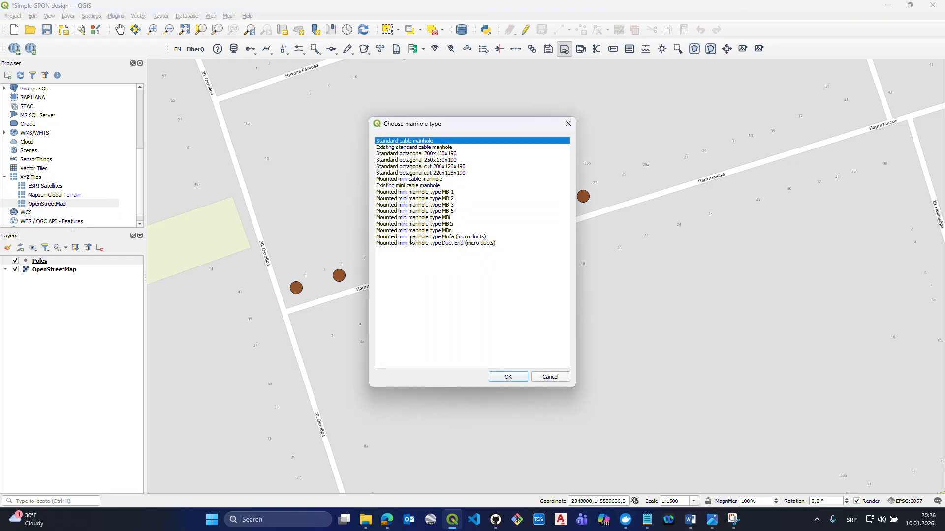
{"action": "left_click", "coordinate": [506, 378]}
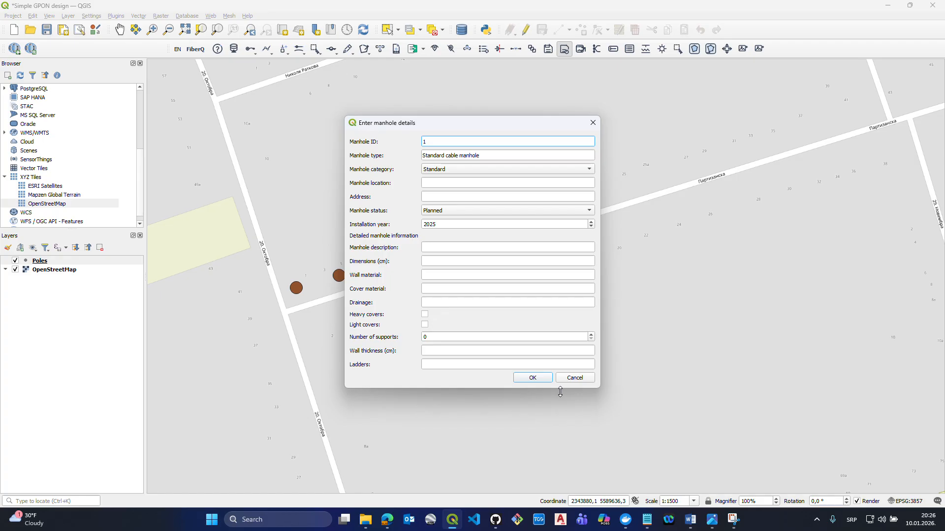
{"action": "left_click", "coordinate": [534, 380]}
{"action": "left_click", "coordinate": [308, 320]}
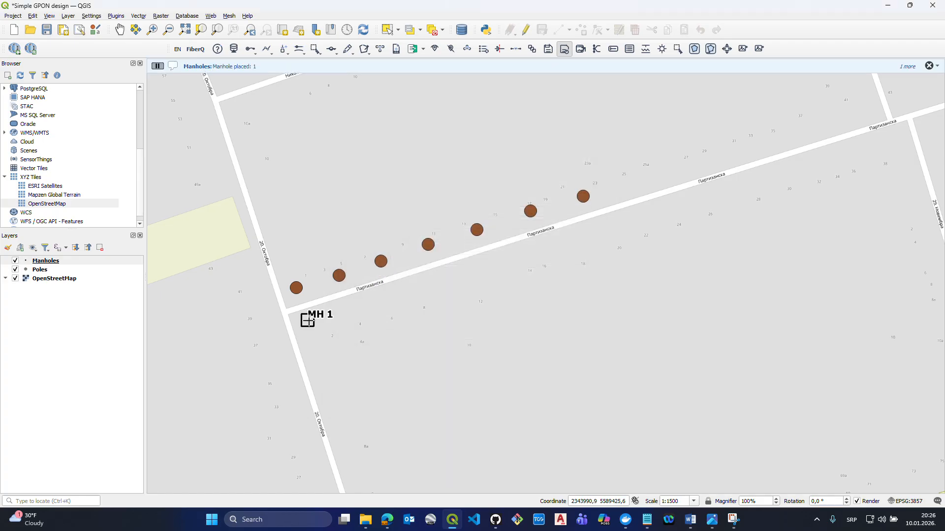
{"action": "left_click", "coordinate": [353, 307]}
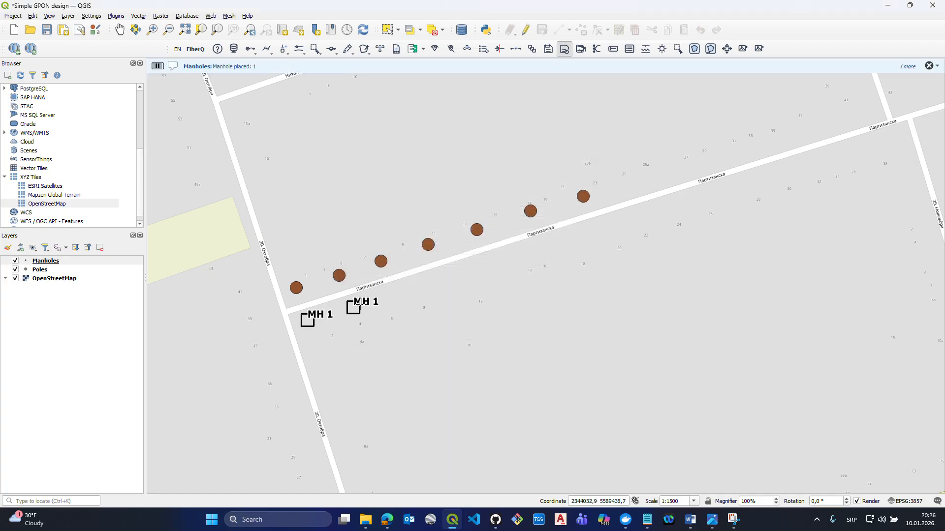
{"action": "left_click", "coordinate": [398, 291]}
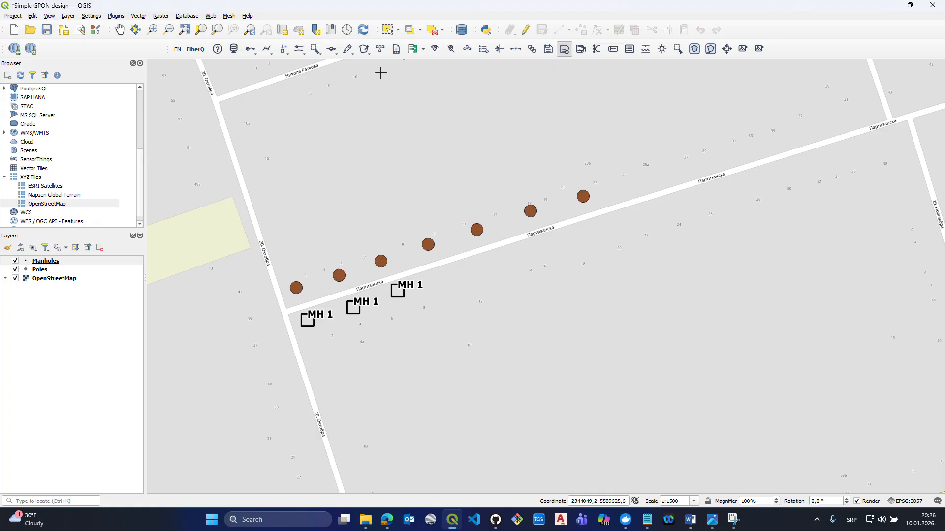
- Place a planned standard cable manhole with a blank ID east of the three existing manholes along Партизанска street
{"action": "left_click", "coordinate": [299, 51]}
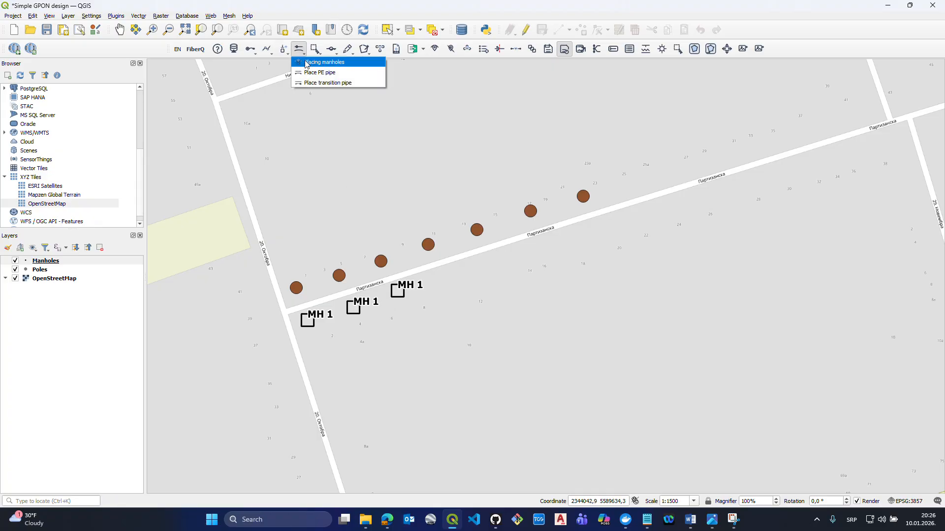
{"action": "left_click", "coordinate": [320, 62]}
{"action": "left_click", "coordinate": [505, 378]}
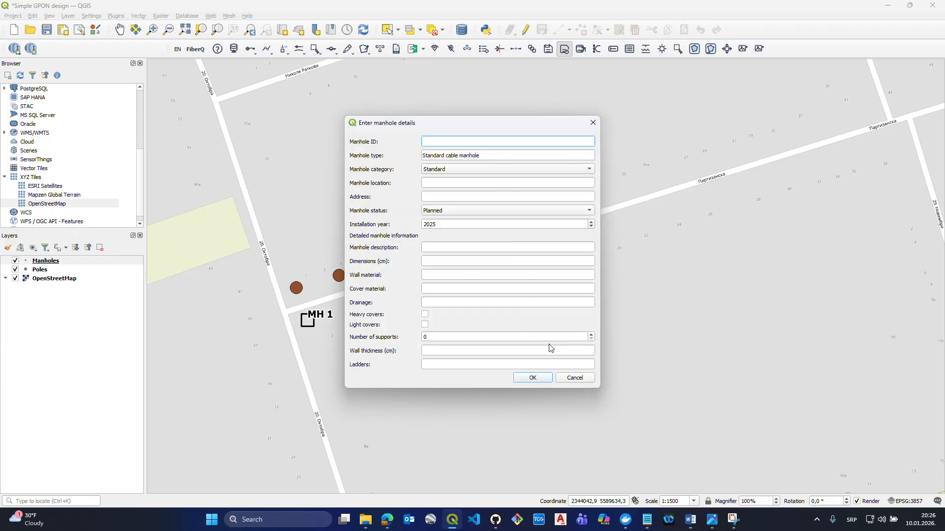
{"action": "left_click", "coordinate": [525, 380]}
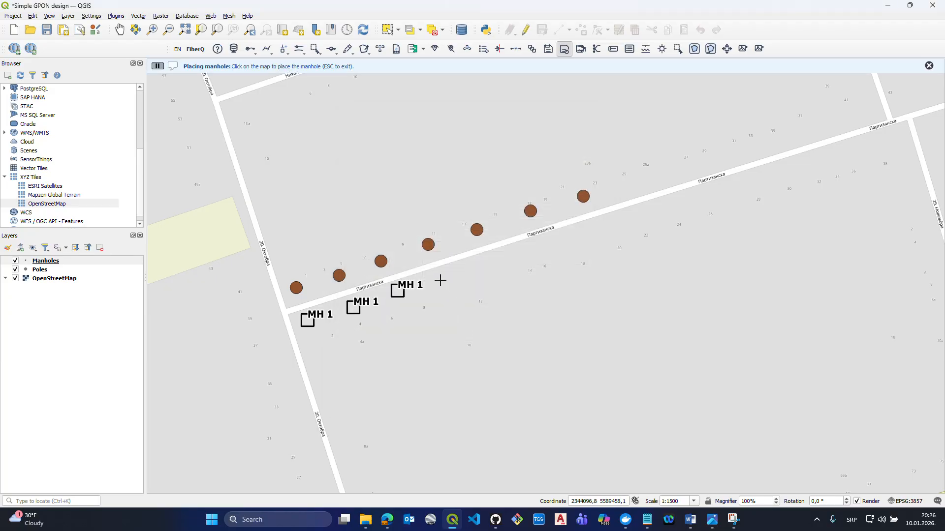
{"action": "left_click", "coordinate": [447, 277]}
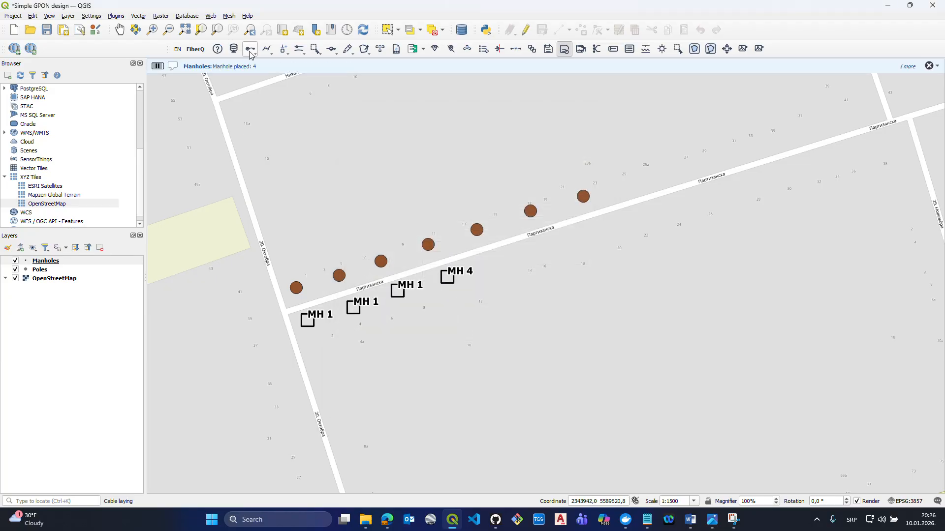
- Place four poles along the south side of Партизанска street, continuing east from the last manhole
{"action": "left_click", "coordinate": [267, 50]}
{"action": "left_click", "coordinate": [269, 60]}
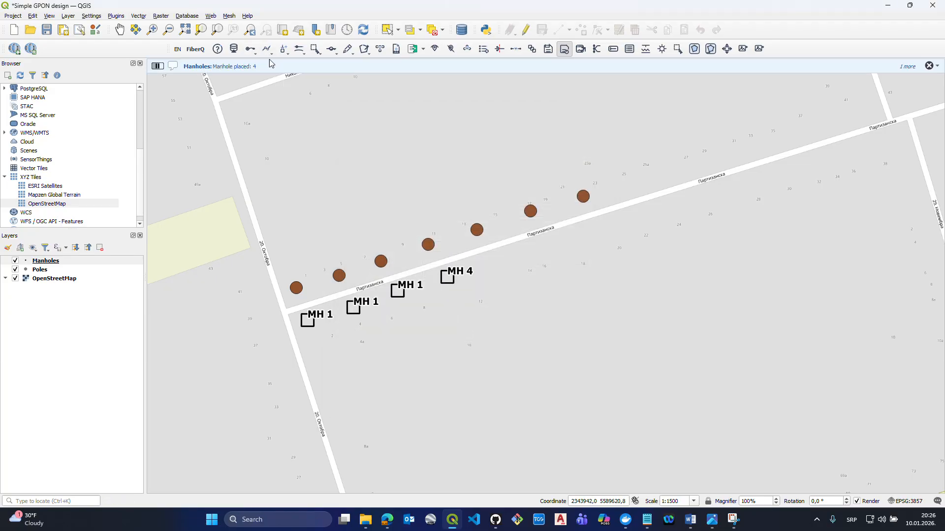
{"action": "left_click", "coordinate": [493, 262]}
{"action": "left_click", "coordinate": [533, 246]}
{"action": "left_click", "coordinate": [589, 232]}
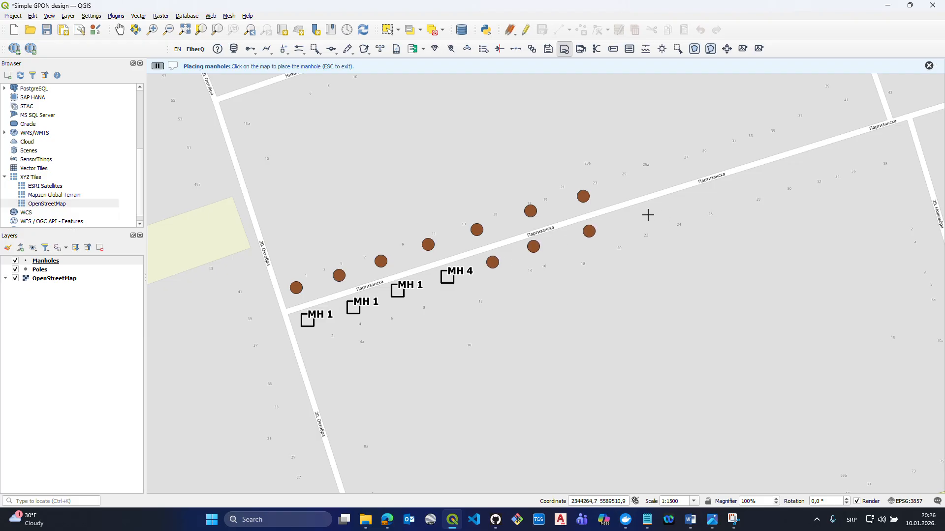
{"action": "left_click", "coordinate": [648, 215]}
- Select the manhole nearest the 20. Октобра junction with the Select Features tool
{"action": "left_click_drag", "start_coordinate": [655, 127], "coordinate": [634, 142]}
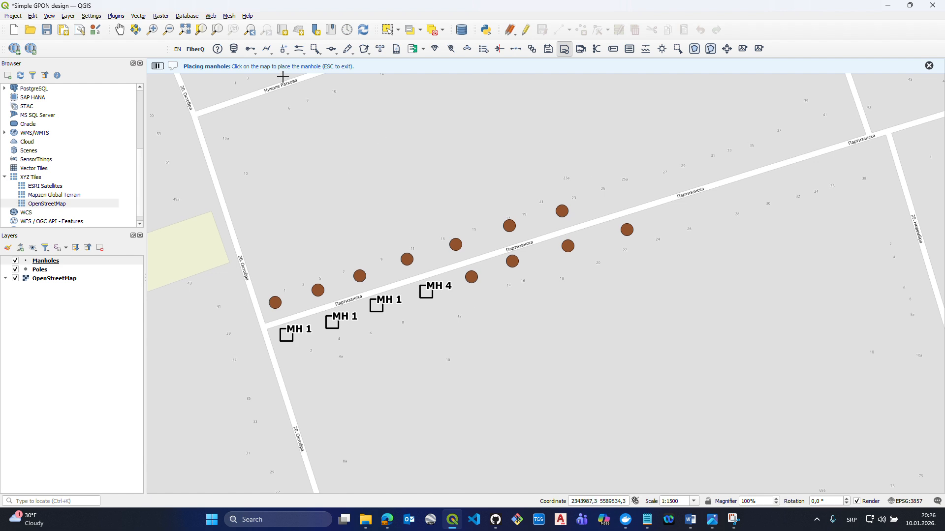
{"action": "left_click", "coordinate": [268, 51]}
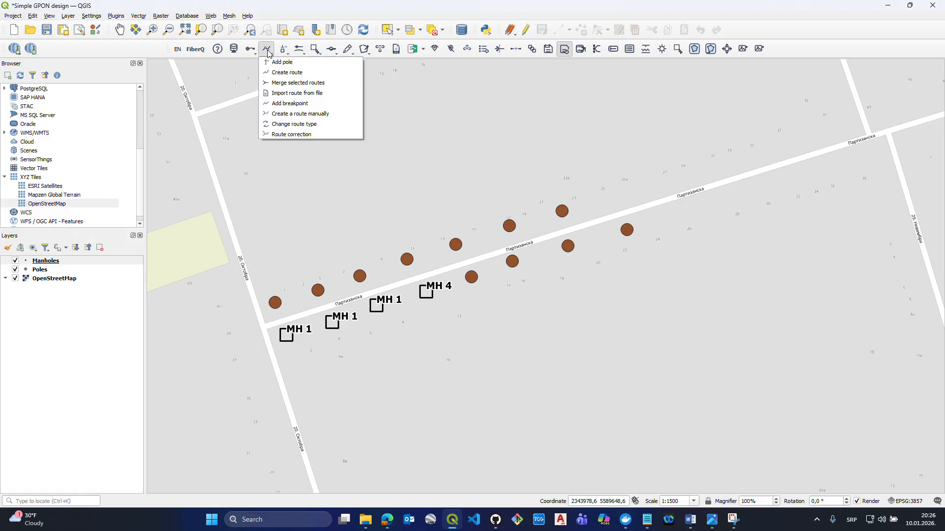
{"action": "left_click", "coordinate": [268, 51]}
{"action": "left_click", "coordinate": [267, 50]}
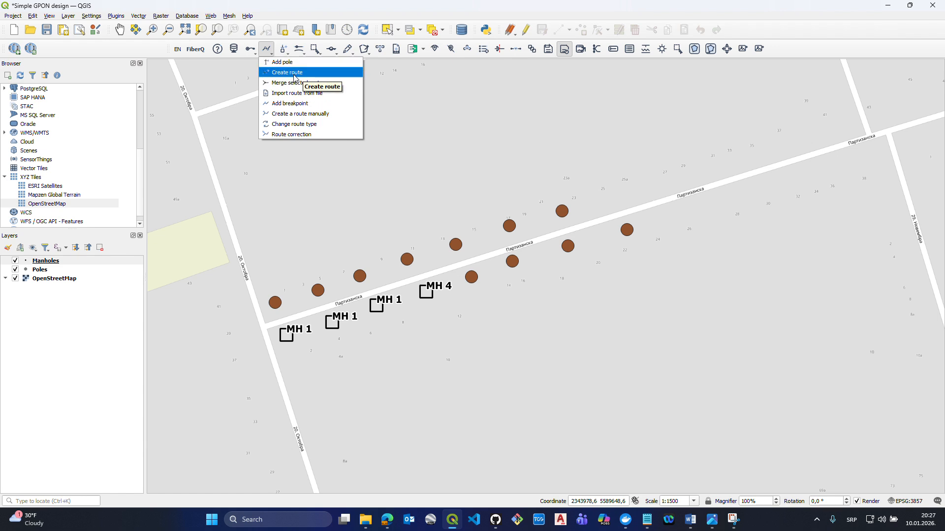
{"action": "left_click", "coordinate": [388, 30]}
{"action": "left_click_drag", "start_coordinate": [291, 283], "coordinate": [265, 374]}
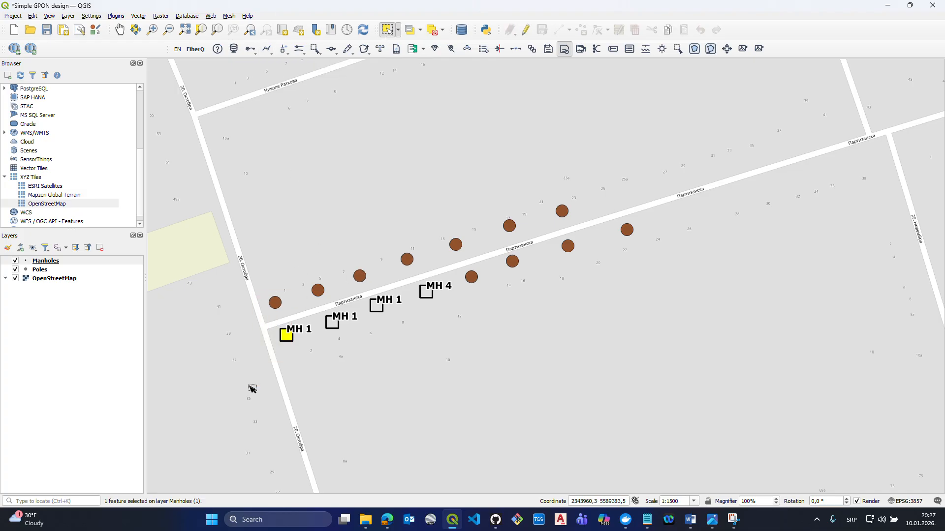
{"action": "left_click_drag", "start_coordinate": [306, 283], "coordinate": [286, 348]}
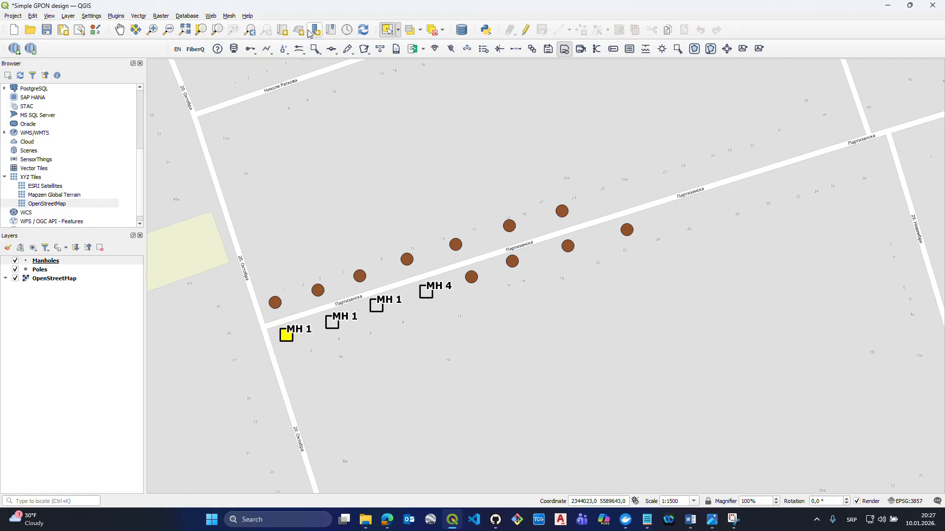
- Add the westernmost north-side pole to the selection with Smart selection, and clear the selection on all layers
{"action": "left_click", "coordinate": [314, 49]}
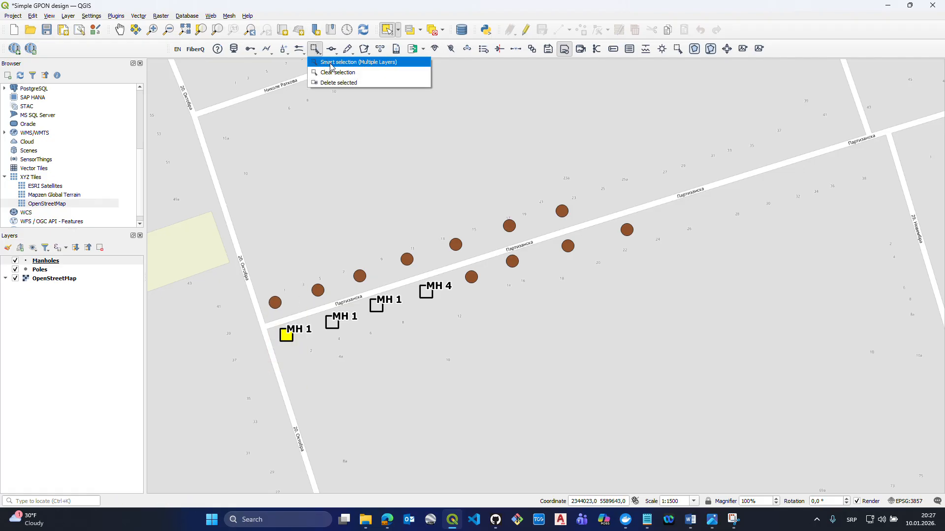
{"action": "left_click", "coordinate": [329, 63]}
{"action": "left_click", "coordinate": [275, 302]}
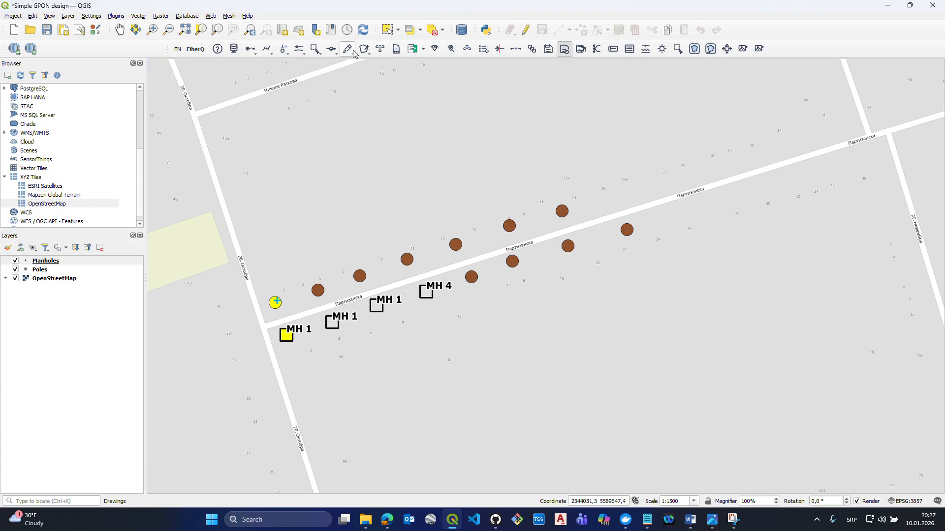
{"action": "left_click", "coordinate": [320, 53]}
{"action": "left_click", "coordinate": [326, 60]}
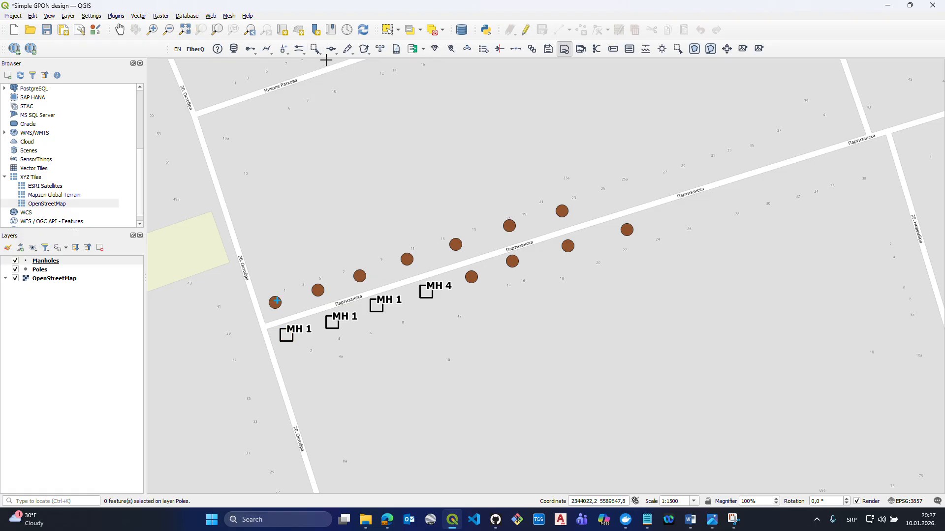
- Select the westernmost manhole and, on the Poles layer, the westernmost pole with Select Features, and clear both selections
{"action": "left_click", "coordinate": [399, 31]}
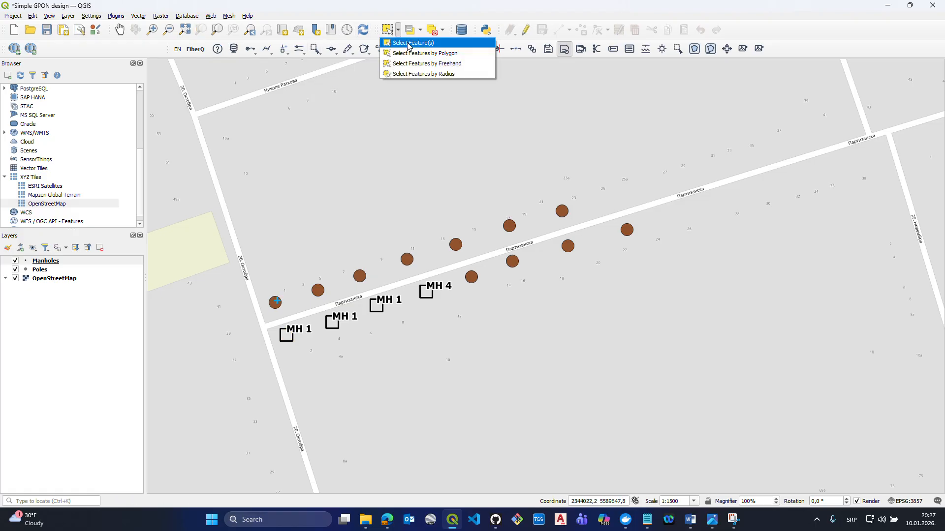
{"action": "left_click", "coordinate": [418, 40]}
{"action": "left_click_drag", "start_coordinate": [311, 324], "coordinate": [256, 378]}
{"action": "left_click", "coordinate": [40, 263]}
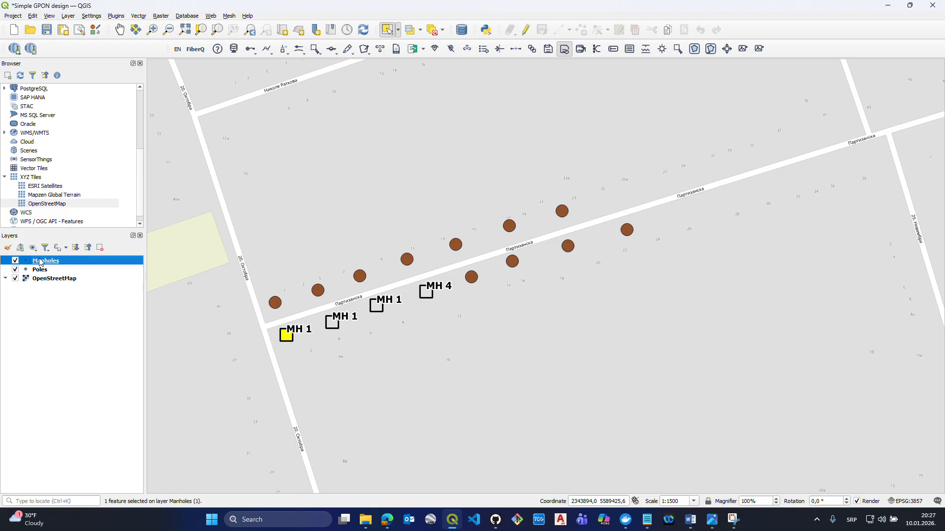
{"action": "left_click_drag", "start_coordinate": [302, 320], "coordinate": [260, 371]}
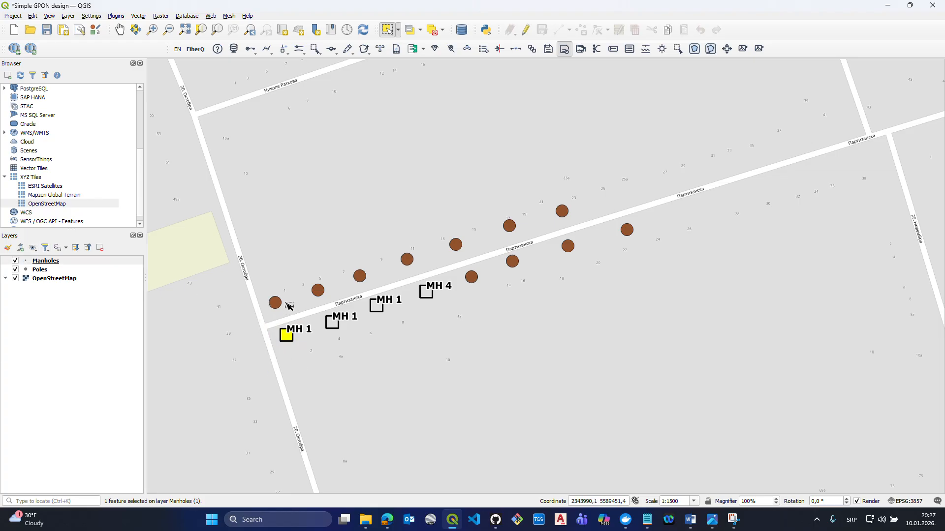
{"action": "left_click_drag", "start_coordinate": [284, 290], "coordinate": [264, 323]}
{"action": "left_click", "coordinate": [40, 270]}
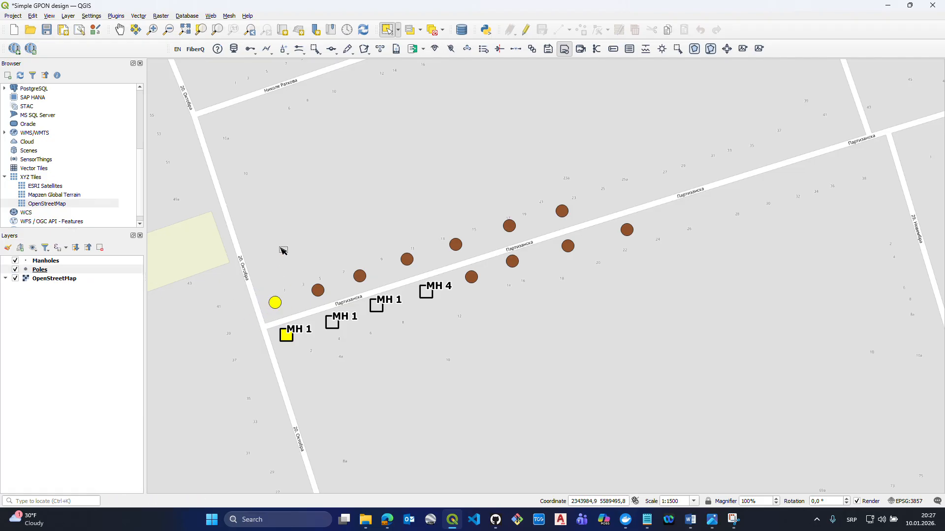
{"action": "left_click", "coordinate": [316, 50]}
{"action": "left_click", "coordinate": [338, 72]}
- Select both the westernmost manhole and the westernmost north-side pole with Smart selection across multiple layers
{"action": "left_click", "coordinate": [318, 53]}
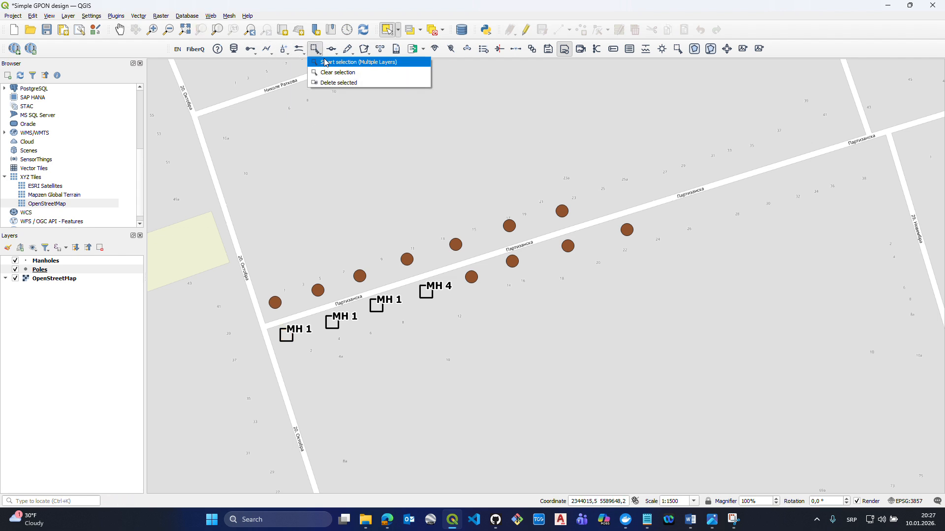
{"action": "left_click", "coordinate": [326, 63]}
{"action": "left_click", "coordinate": [286, 335]}
{"action": "left_click", "coordinate": [275, 302]}
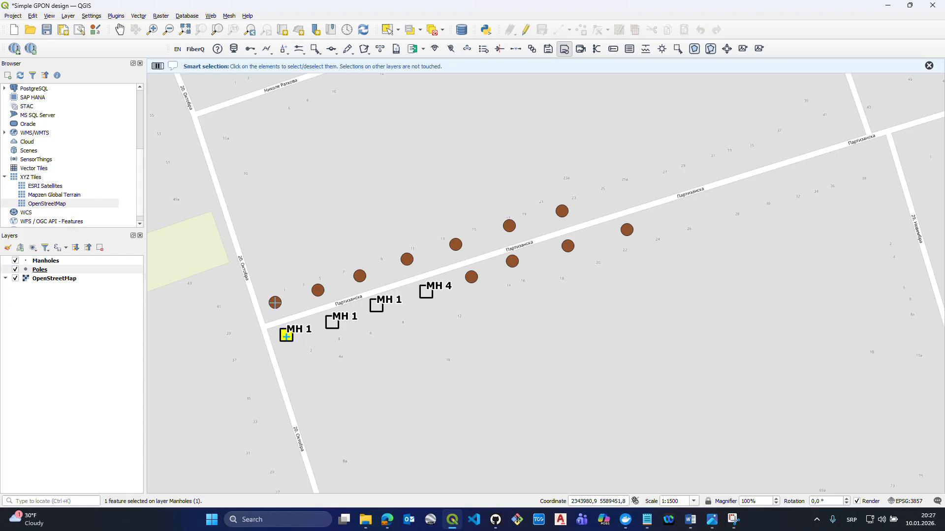
- Create an Underground route between the selected manhole and pole, and clear the selection
{"action": "left_click", "coordinate": [267, 49]}
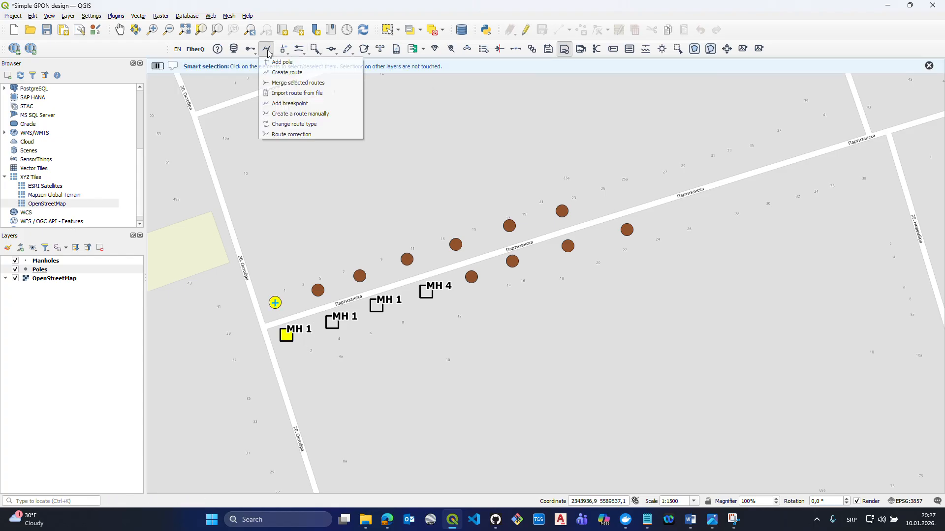
{"action": "left_click", "coordinate": [262, 74]}
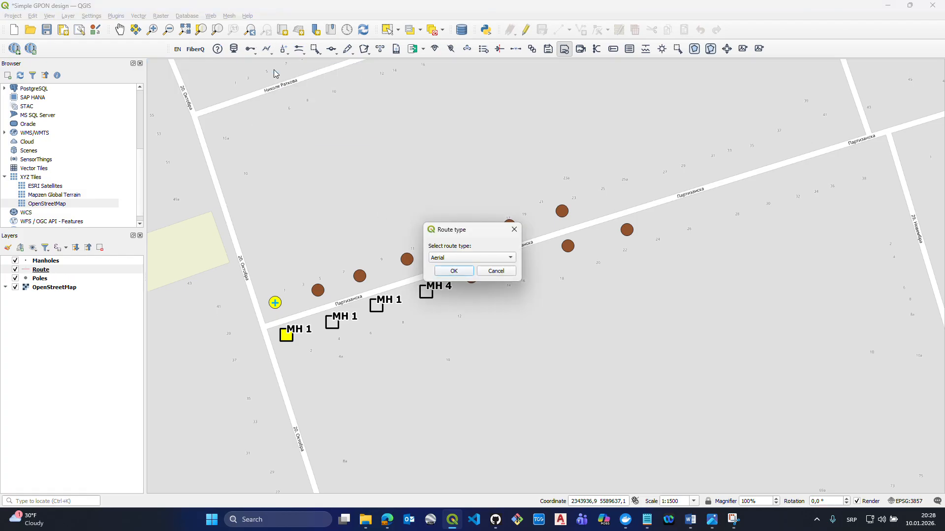
{"action": "left_click_drag", "start_coordinate": [446, 227], "coordinate": [359, 130]}
{"action": "left_click", "coordinate": [358, 157]}
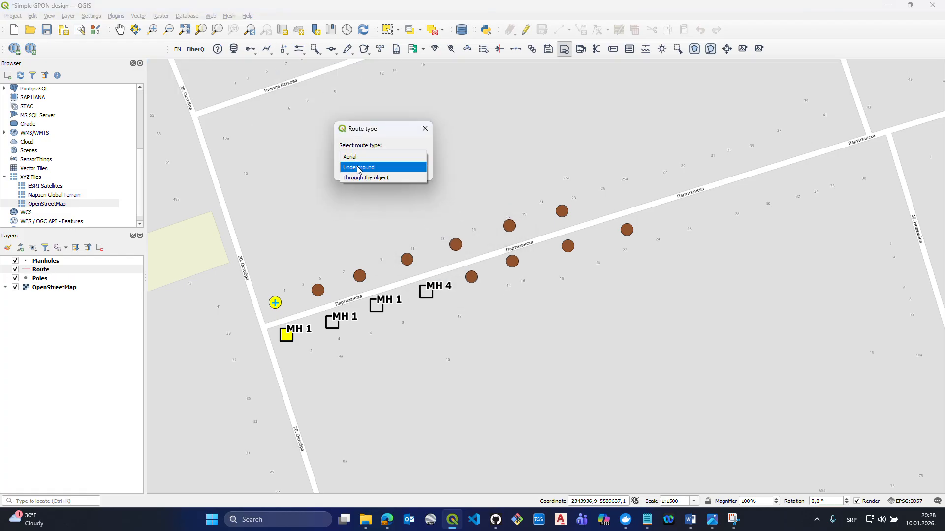
{"action": "left_click", "coordinate": [358, 164]}
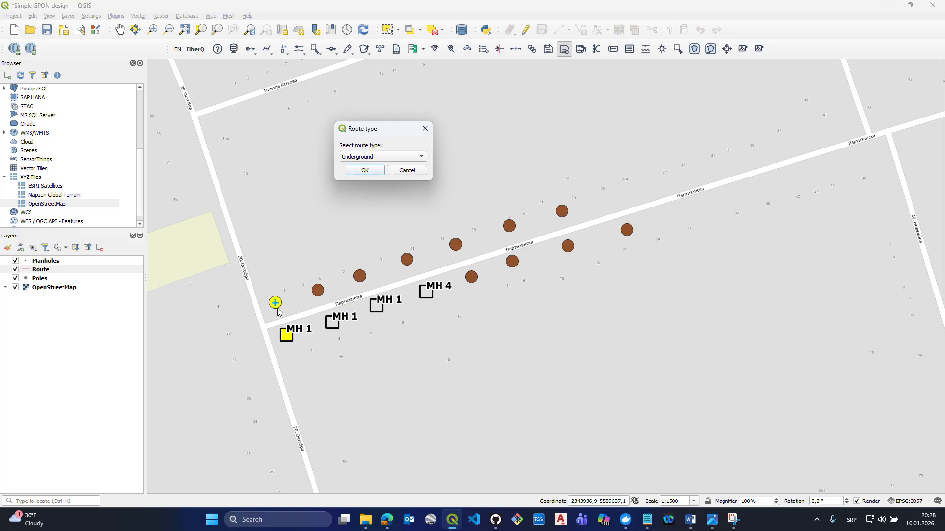
{"action": "left_click", "coordinate": [365, 170]}
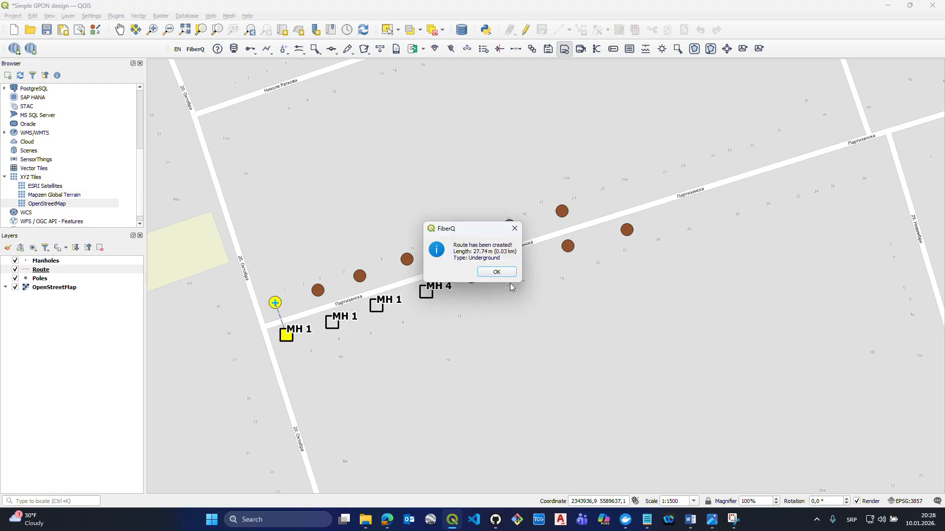
{"action": "left_click", "coordinate": [496, 272]}
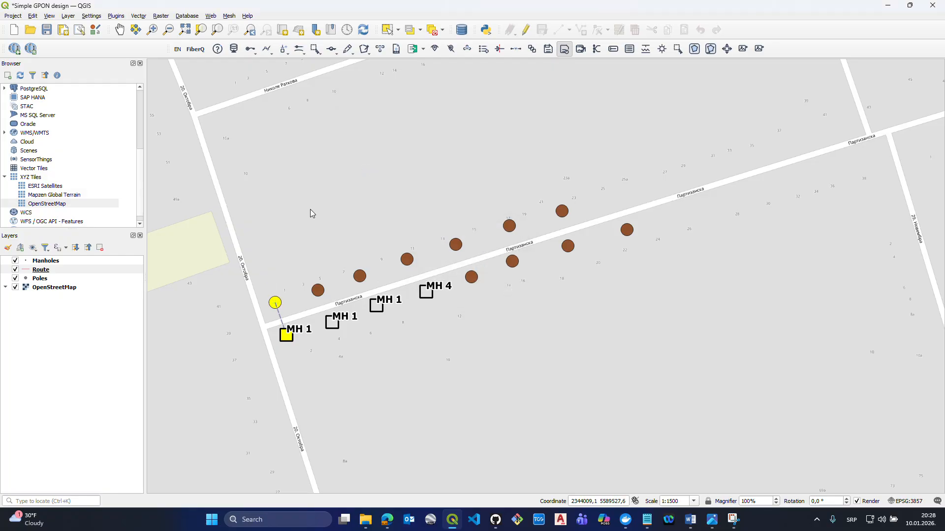
{"action": "left_click", "coordinate": [315, 48]}
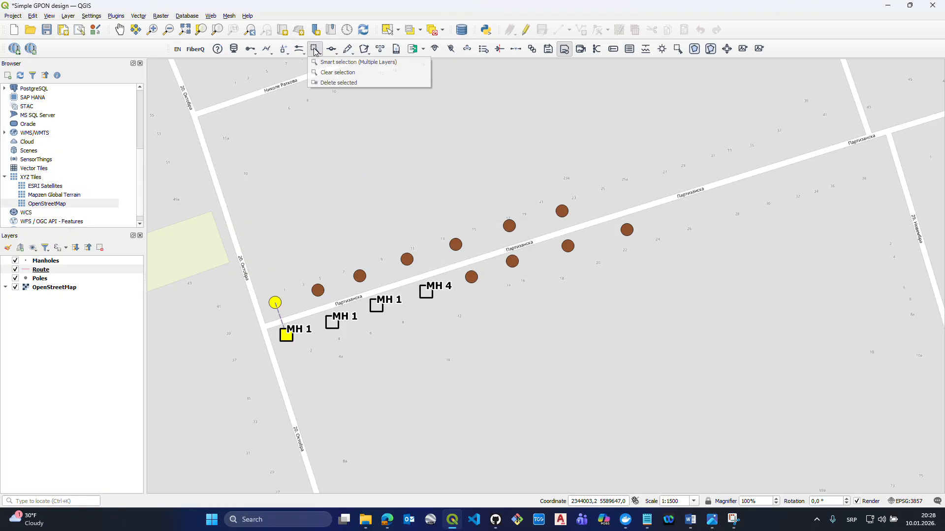
{"action": "left_click", "coordinate": [334, 72]}
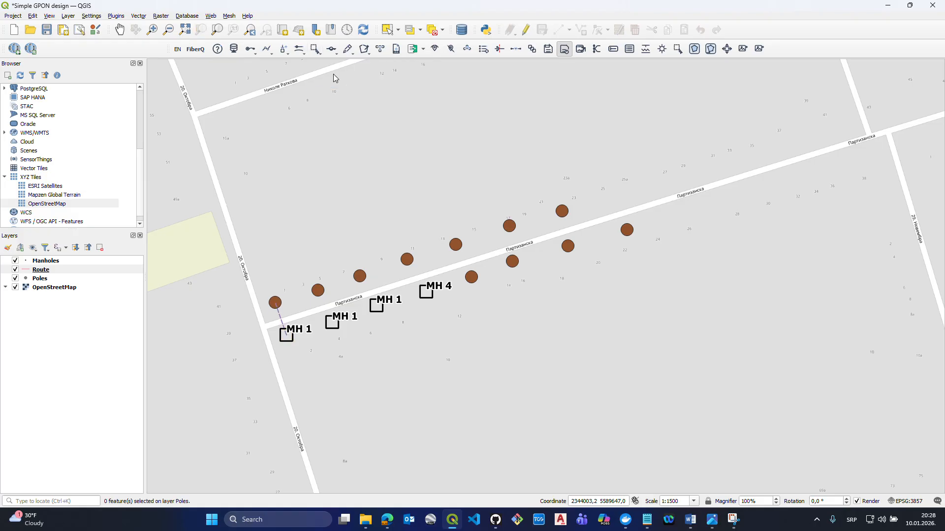
- Manually draw an Underground route about 65 m long with one bend, from north of Партизанска street down to the easternmost north-side pole
{"action": "left_click", "coordinate": [269, 54]}
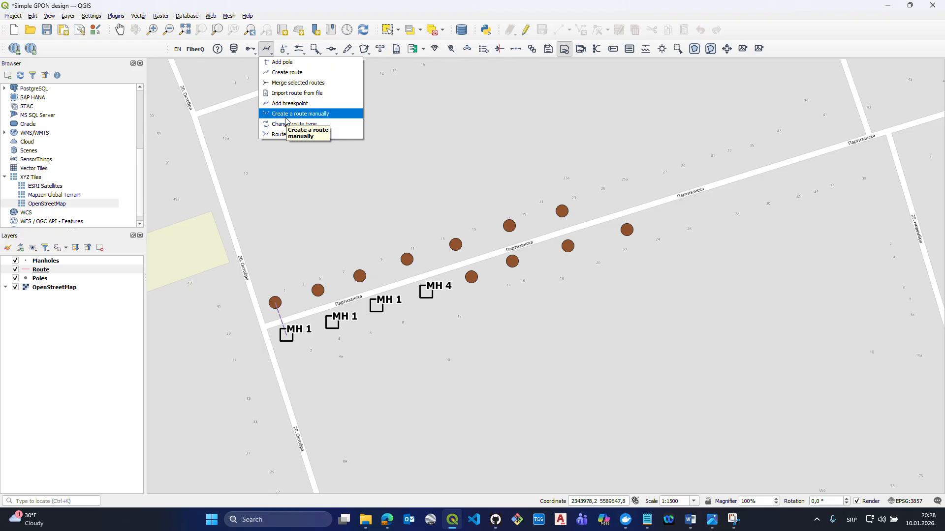
{"action": "left_click", "coordinate": [285, 117]}
{"action": "left_click_drag", "start_coordinate": [548, 189], "coordinate": [499, 229]}
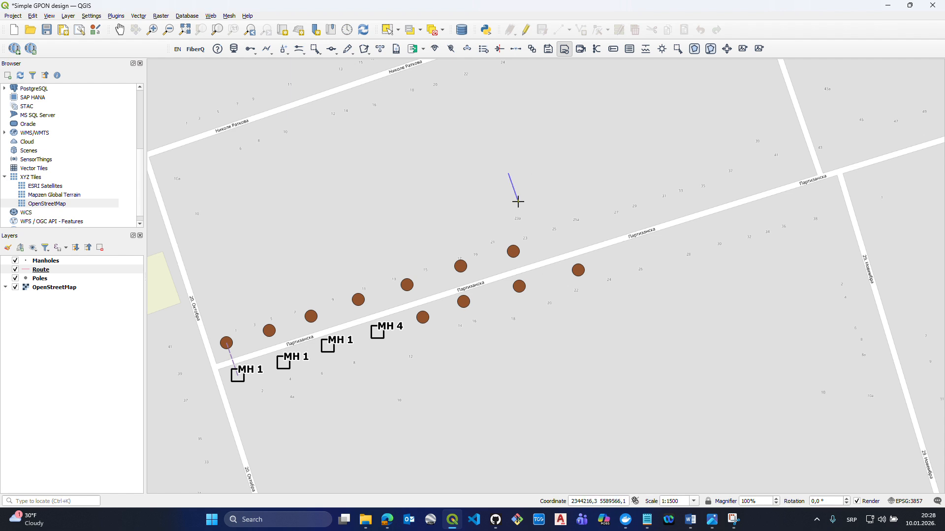
{"action": "right_click", "coordinate": [513, 251]}
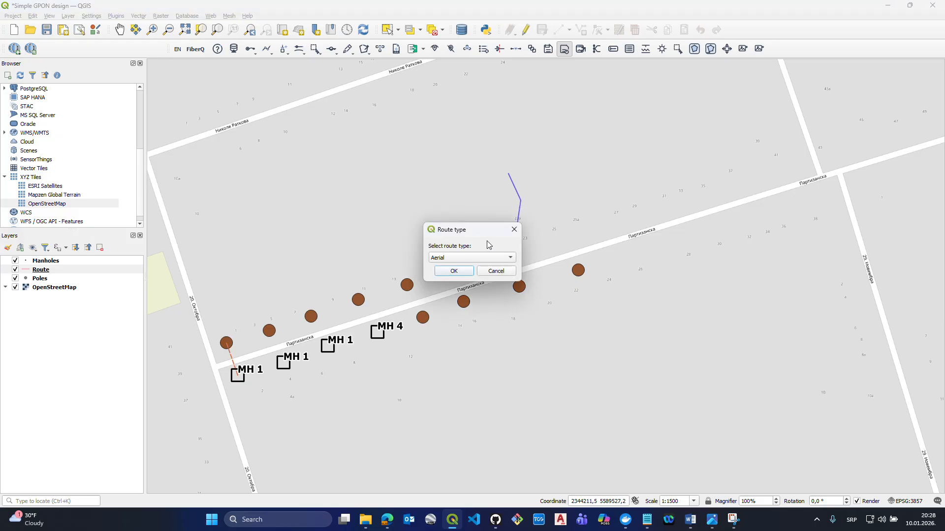
{"action": "left_click", "coordinate": [458, 256]}
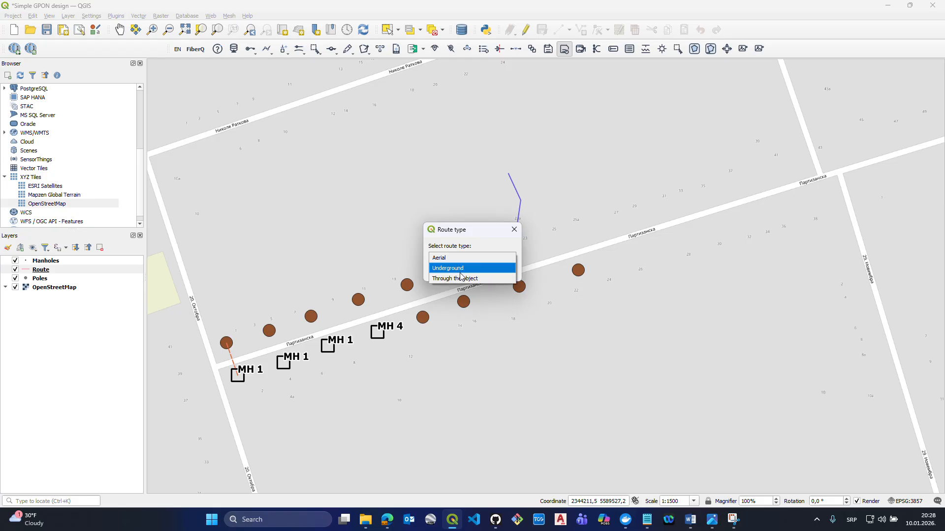
{"action": "left_click", "coordinate": [453, 272]}
{"action": "left_click", "coordinate": [458, 271]}
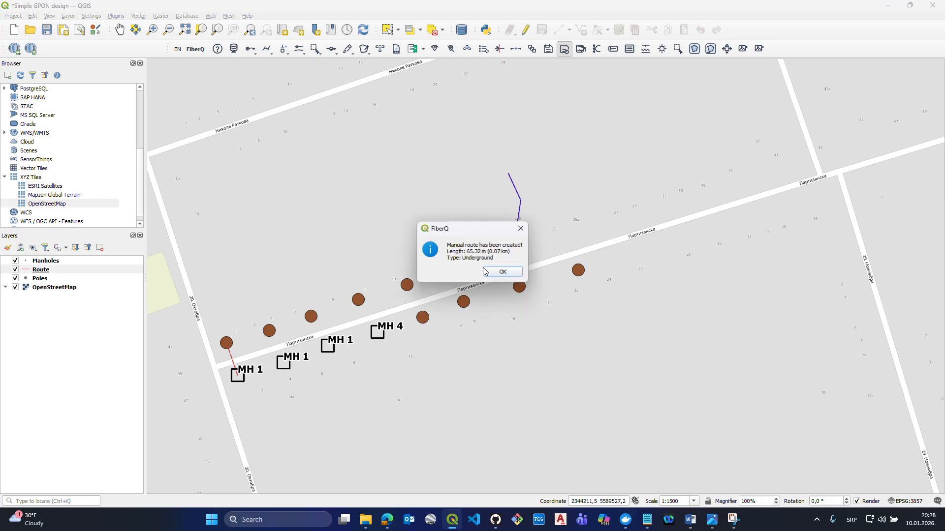
{"action": "left_click", "coordinate": [496, 274]}
- Manually draw a Through the object route about 21 m long, running northwest from the free northern end of the bent underground route
{"action": "left_click", "coordinate": [266, 49]}
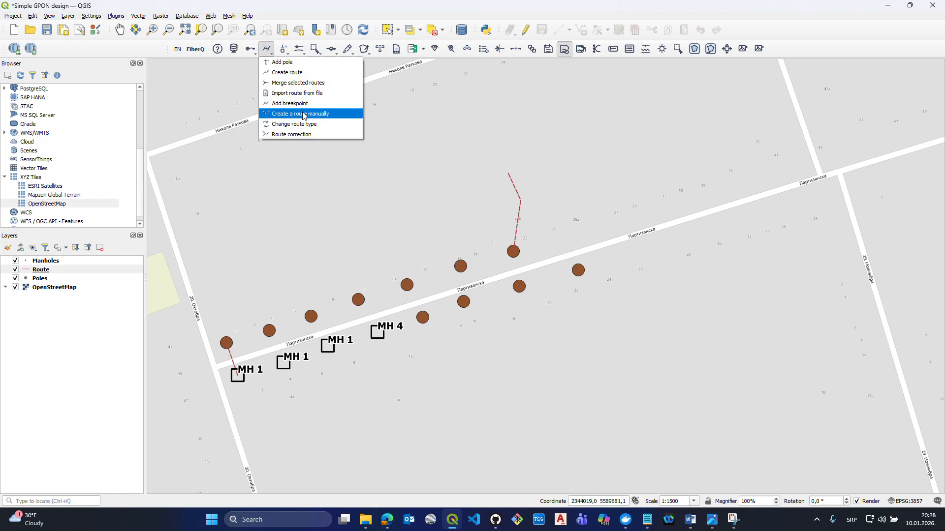
{"action": "left_click", "coordinate": [302, 116]}
{"action": "left_click", "coordinate": [508, 174]}
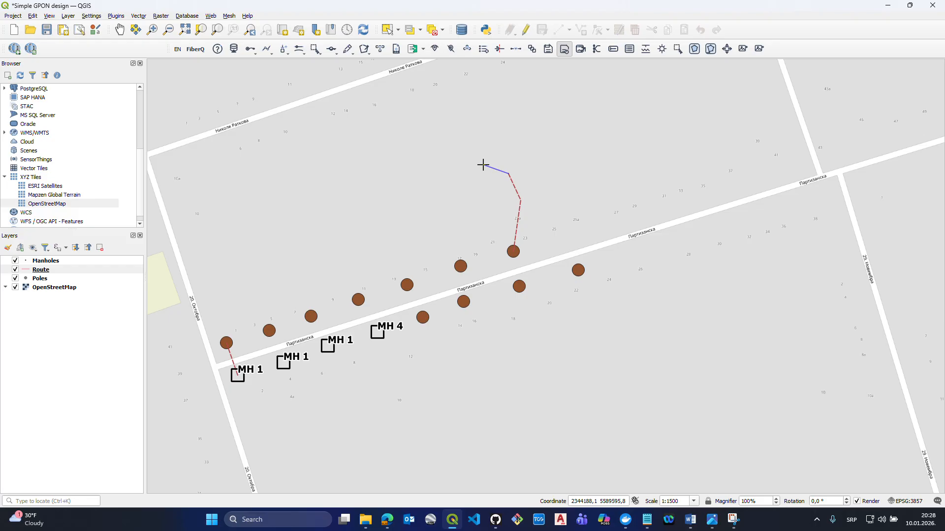
{"action": "left_click", "coordinate": [483, 165]}
{"action": "right_click", "coordinate": [483, 165]}
{"action": "left_click", "coordinate": [455, 257]}
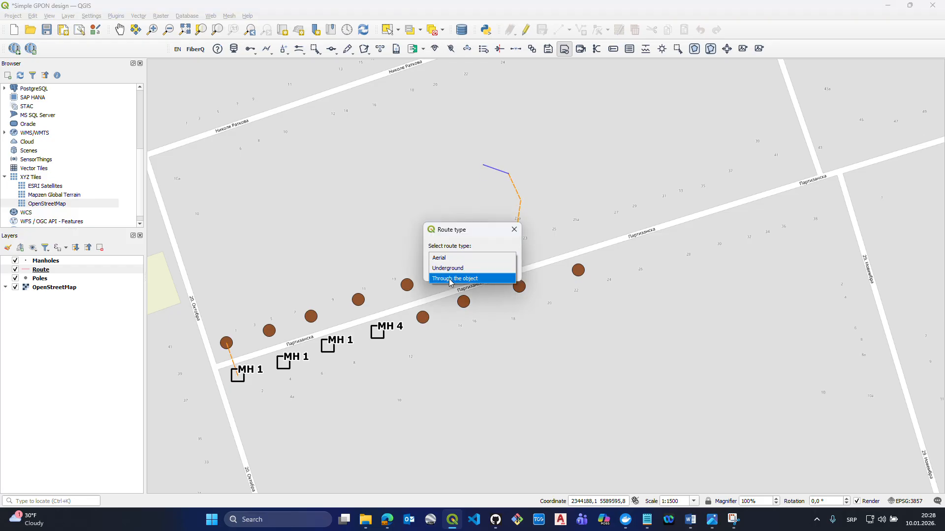
{"action": "left_click", "coordinate": [449, 279]}
{"action": "left_click", "coordinate": [458, 270]}
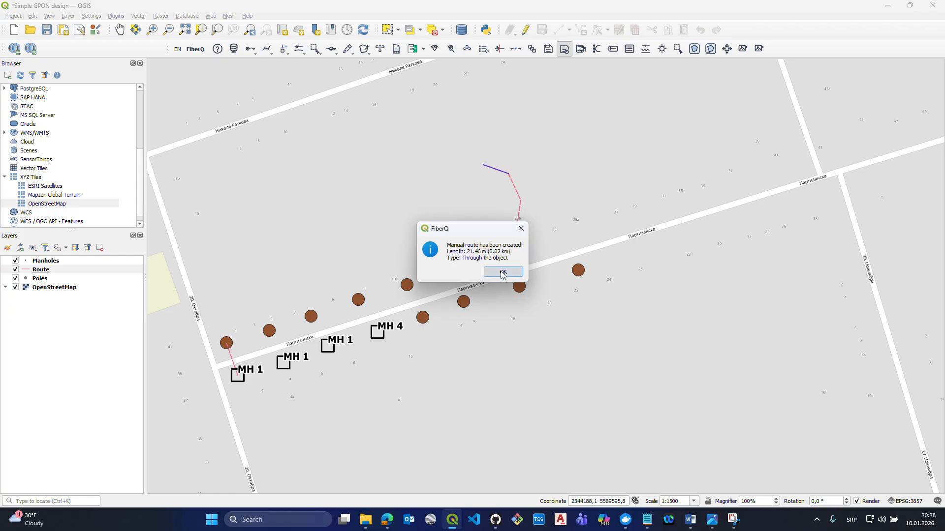
- Manually draw an Aerial route about 243 m long through all seven north-side poles, from the easternmost to the westernmost
{"action": "left_click", "coordinate": [500, 270]}
{"action": "left_click", "coordinate": [268, 48]}
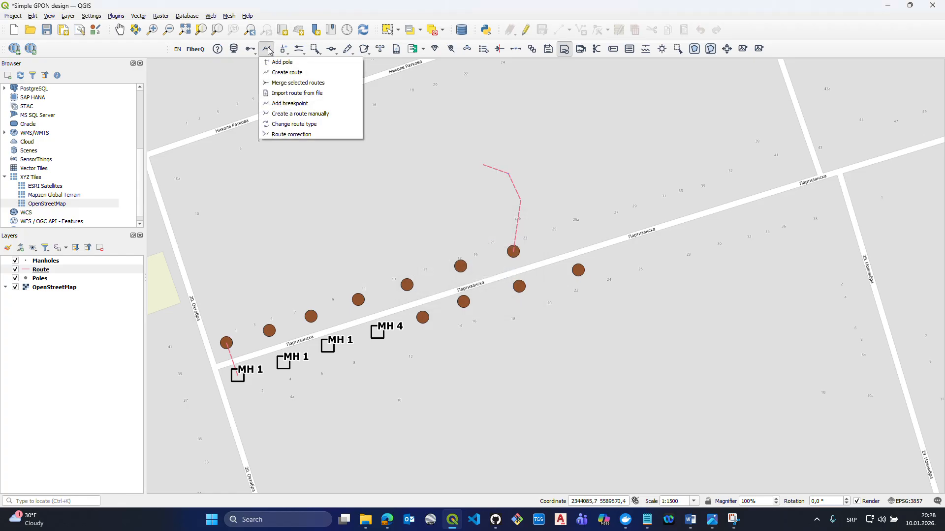
{"action": "left_click", "coordinate": [293, 117]}
{"action": "left_click", "coordinate": [514, 251]}
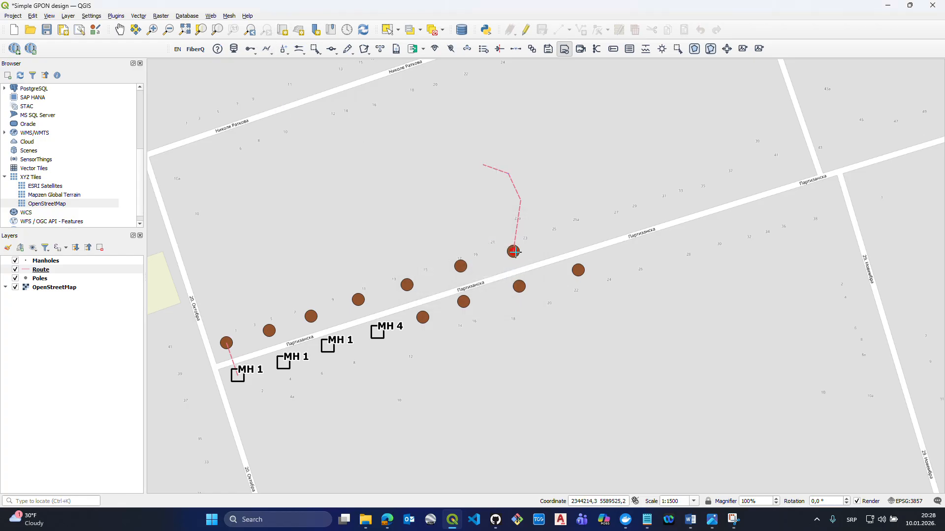
{"action": "left_click", "coordinate": [460, 266]}
{"action": "left_click", "coordinate": [406, 284]}
{"action": "left_click", "coordinate": [358, 299]}
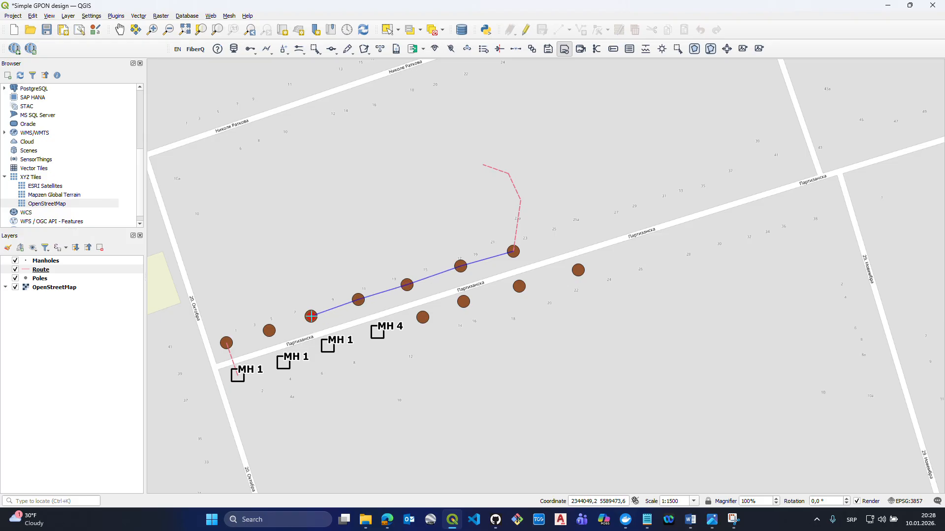
{"action": "scroll", "coordinate": [311, 316], "scroll_direction": "up", "scroll_amount": 1}
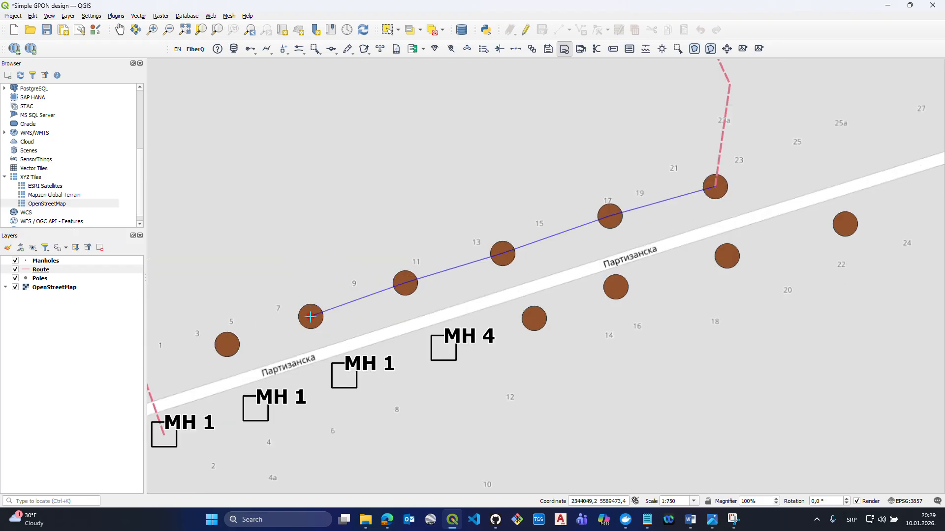
{"action": "left_click", "coordinate": [310, 316]}
{"action": "scroll", "coordinate": [309, 316], "scroll_direction": "down", "scroll_amount": 1}
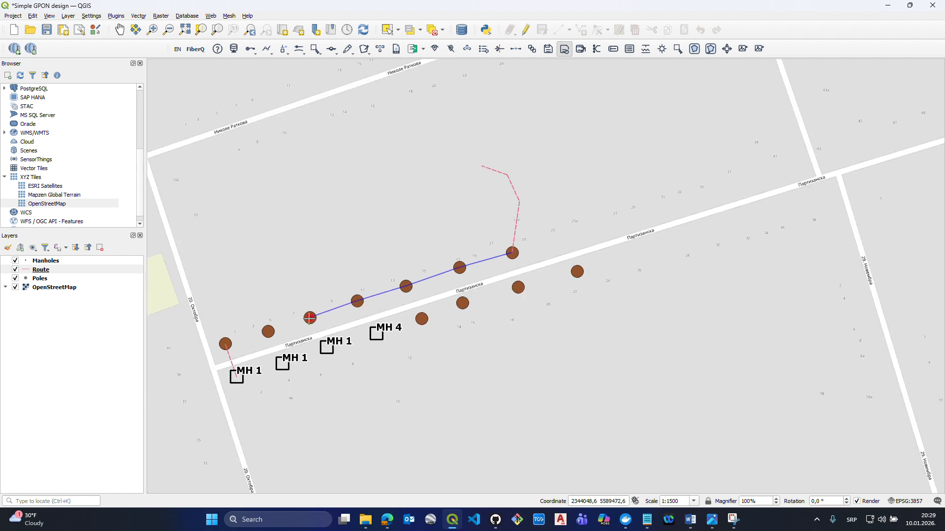
{"action": "scroll", "coordinate": [310, 317], "scroll_direction": "up", "scroll_amount": 1}
{"action": "left_click", "coordinate": [227, 345]}
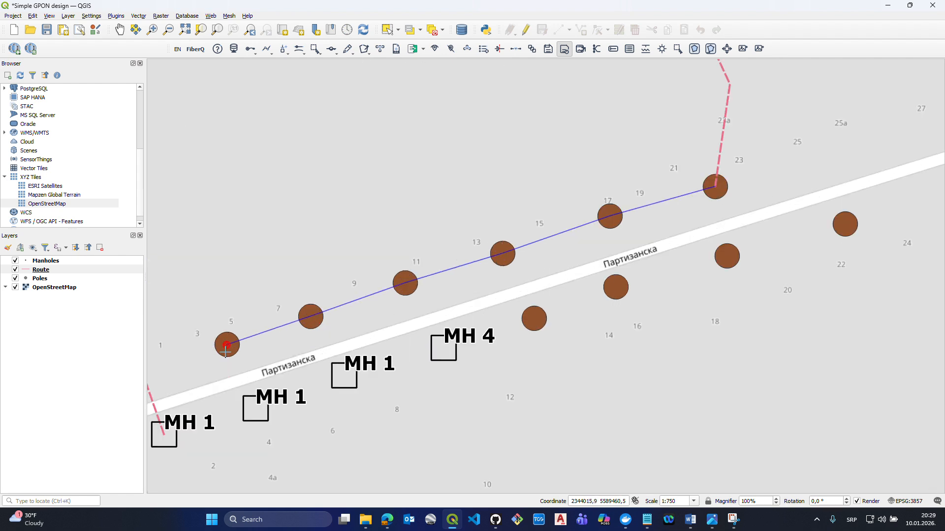
{"action": "left_click_drag", "start_coordinate": [227, 345], "coordinate": [445, 275]}
{"action": "right_click", "coordinate": [360, 298]}
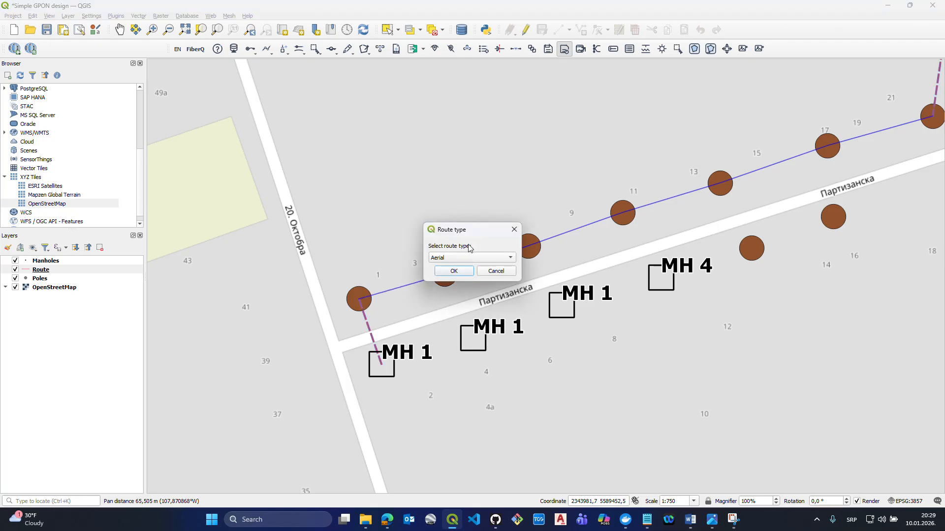
{"action": "left_click", "coordinate": [463, 271]}
{"action": "left_click", "coordinate": [495, 268]}
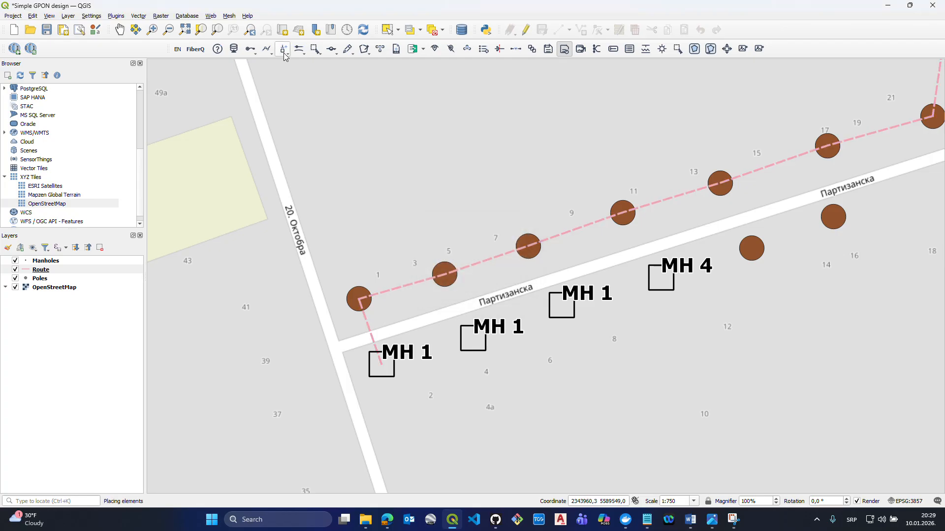
- Manually draw an Underground route from the westernmost manhole through the other three manholes to the westernmost south-side pole
{"action": "left_click", "coordinate": [266, 48]}
{"action": "left_click", "coordinate": [301, 114]}
{"action": "left_click", "coordinate": [382, 363]}
{"action": "left_click", "coordinate": [472, 338]}
{"action": "left_click", "coordinate": [561, 305]}
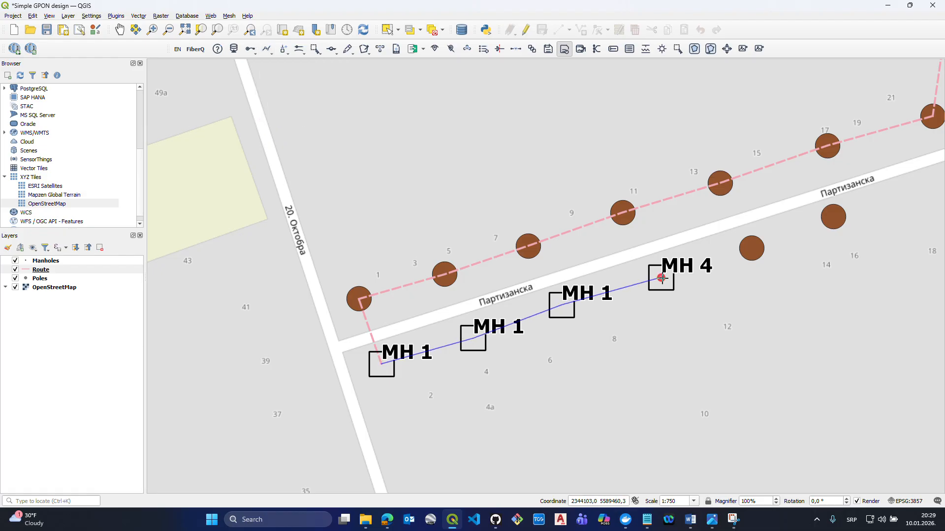
{"action": "left_click", "coordinate": [661, 278]}
{"action": "left_click_drag", "start_coordinate": [681, 286], "coordinate": [412, 333]}
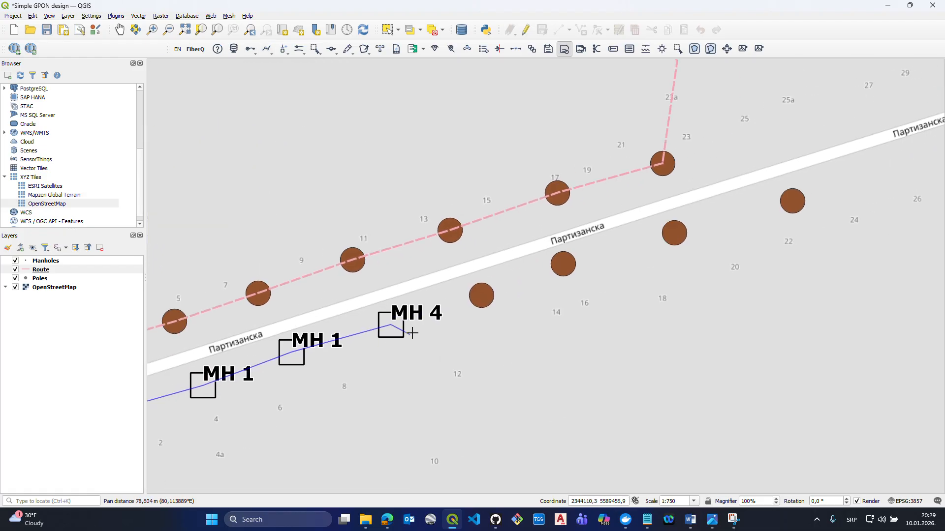
{"action": "left_click", "coordinate": [481, 295]}
{"action": "right_click", "coordinate": [481, 296]}
{"action": "left_click", "coordinate": [472, 259]}
{"action": "left_click", "coordinate": [460, 267]}
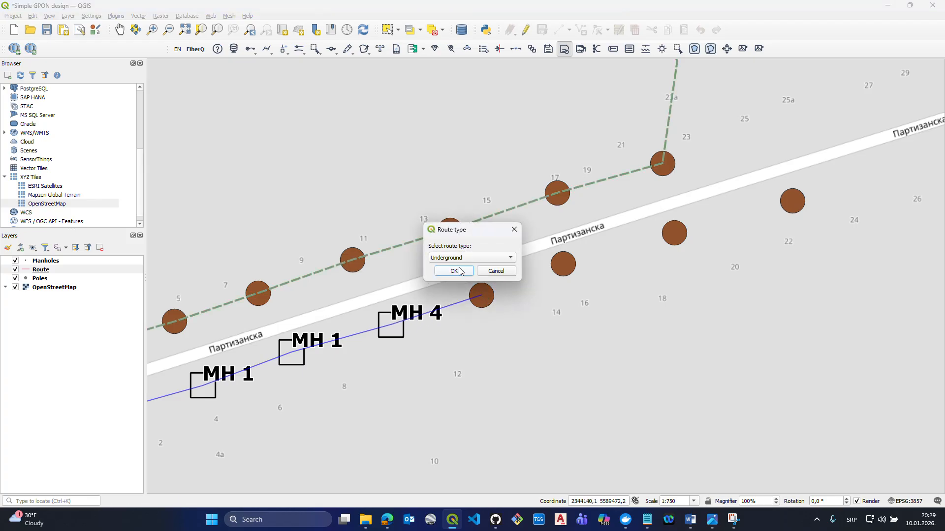
{"action": "left_click", "coordinate": [458, 271]}
{"action": "left_click", "coordinate": [507, 286]}
- Manually draw a route of the default type through the four south-side poles eastward, extending past the last pole with one bend toward the south
{"action": "left_click", "coordinate": [265, 51]}
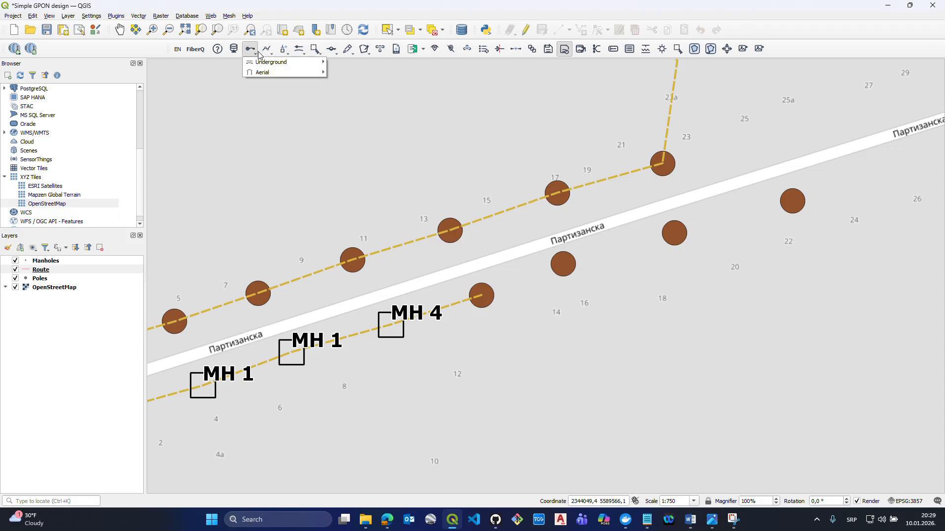
{"action": "left_click", "coordinate": [300, 114]}
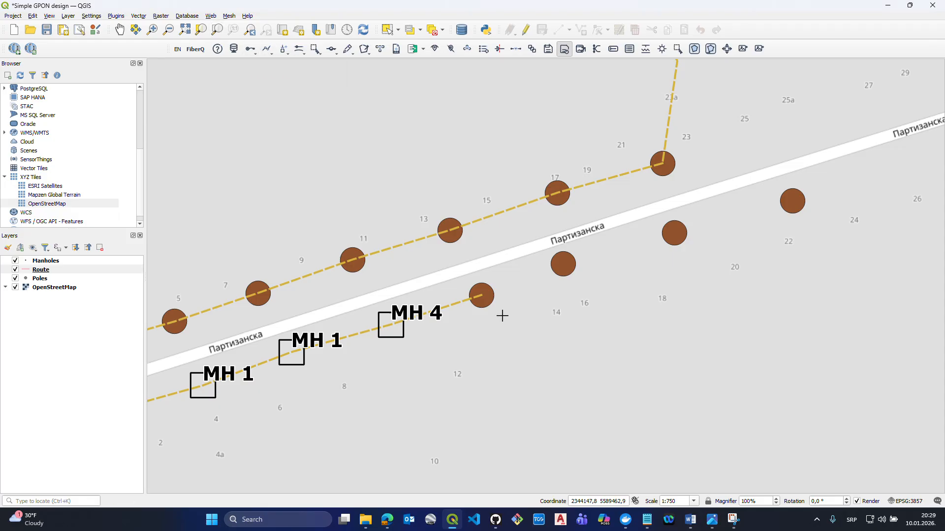
{"action": "left_click", "coordinate": [481, 295]}
{"action": "left_click", "coordinate": [563, 264]}
{"action": "left_click", "coordinate": [674, 233]}
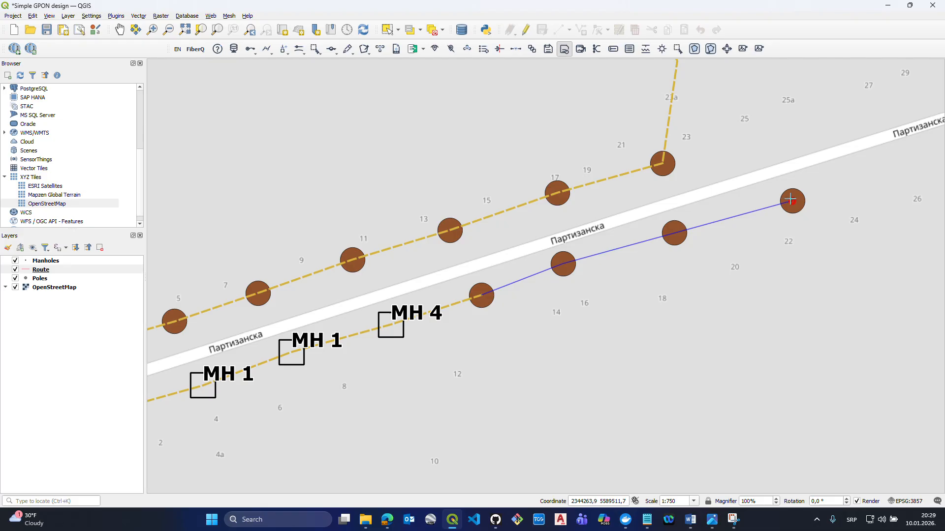
{"action": "left_click", "coordinate": [790, 200]}
{"action": "left_click_drag", "start_coordinate": [748, 232], "coordinate": [621, 279]}
{"action": "scroll", "coordinate": [625, 276], "scroll_direction": "down", "scroll_amount": 2}
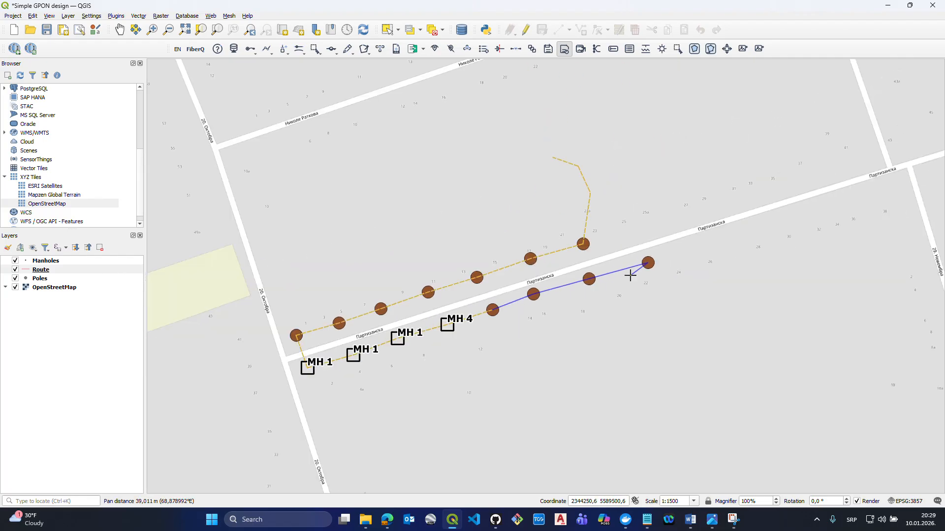
{"action": "scroll", "coordinate": [647, 261], "scroll_direction": "up", "scroll_amount": 2}
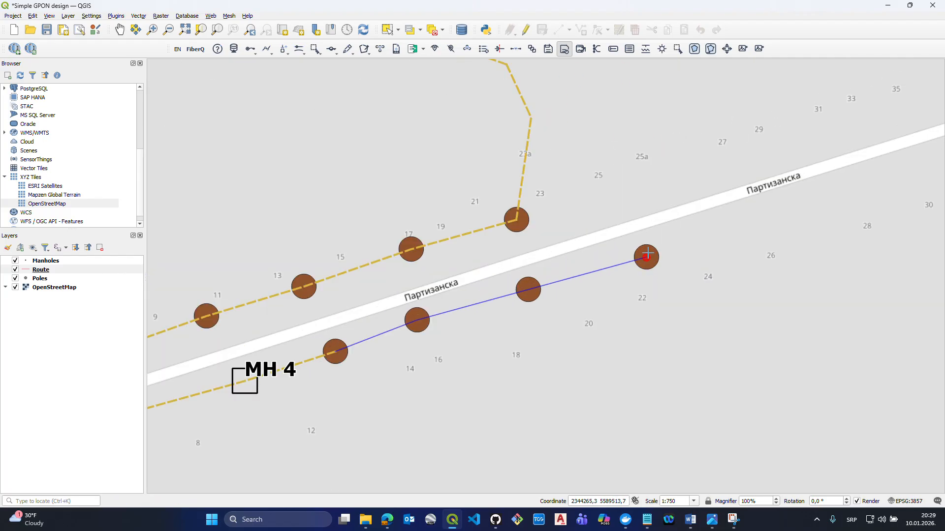
{"action": "left_click", "coordinate": [755, 294]}
{"action": "left_click", "coordinate": [768, 325]}
{"action": "right_click", "coordinate": [767, 325]}
{"action": "left_click", "coordinate": [449, 271]}
{"action": "left_click", "coordinate": [501, 271]}
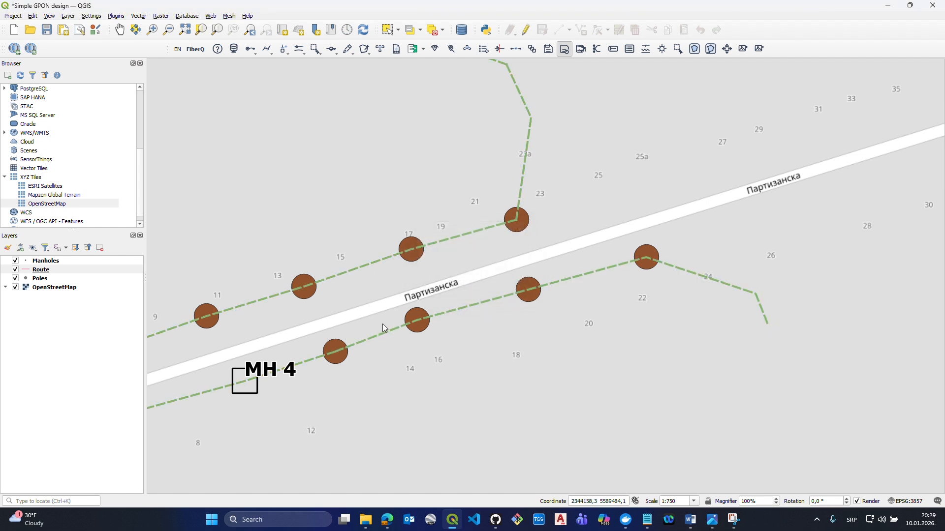
- Examine the route names, lengths and types in the Route layer's attribute table, and leave the layer's editing mode off
{"action": "scroll", "coordinate": [382, 324], "scroll_direction": "down", "scroll_amount": 1}
{"action": "left_click", "coordinate": [100, 271]}
{"action": "left_click", "coordinate": [61, 262]}
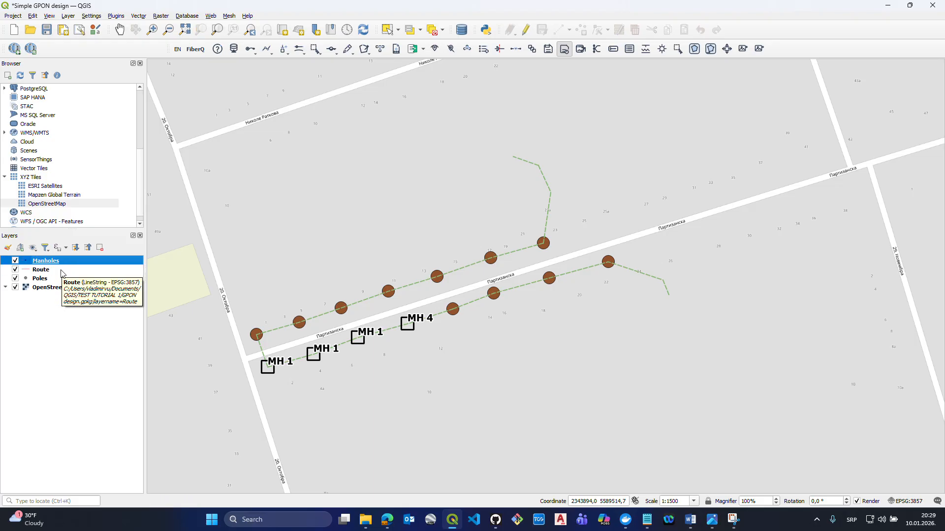
{"action": "right_click", "coordinate": [62, 273]}
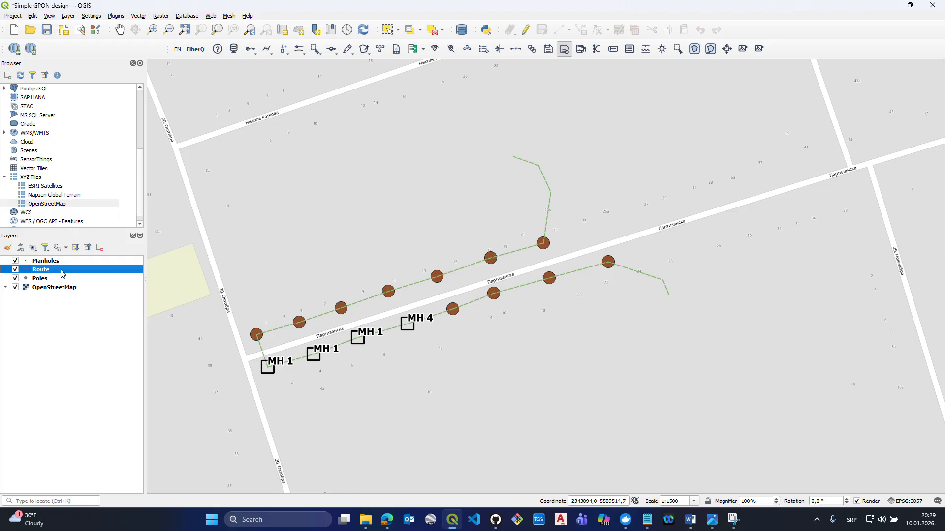
{"action": "right_click", "coordinate": [56, 274]}
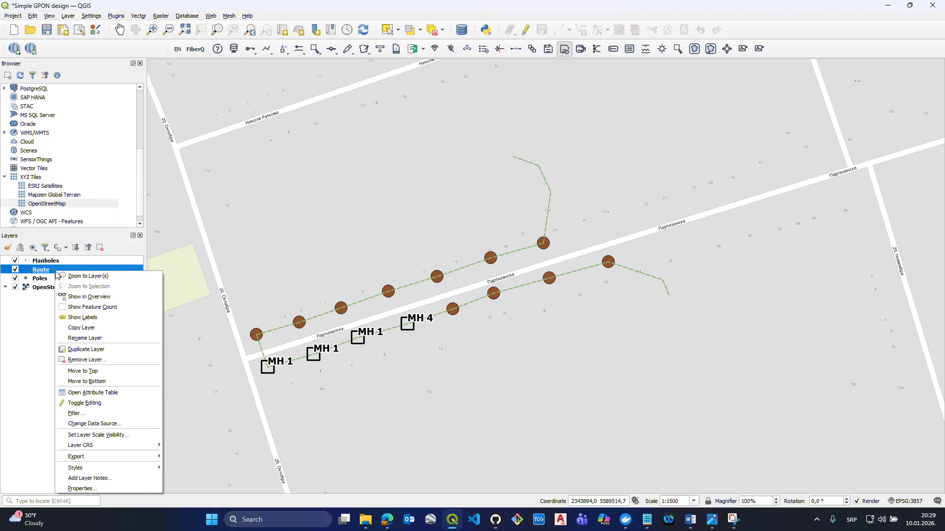
{"action": "left_click", "coordinate": [94, 393]}
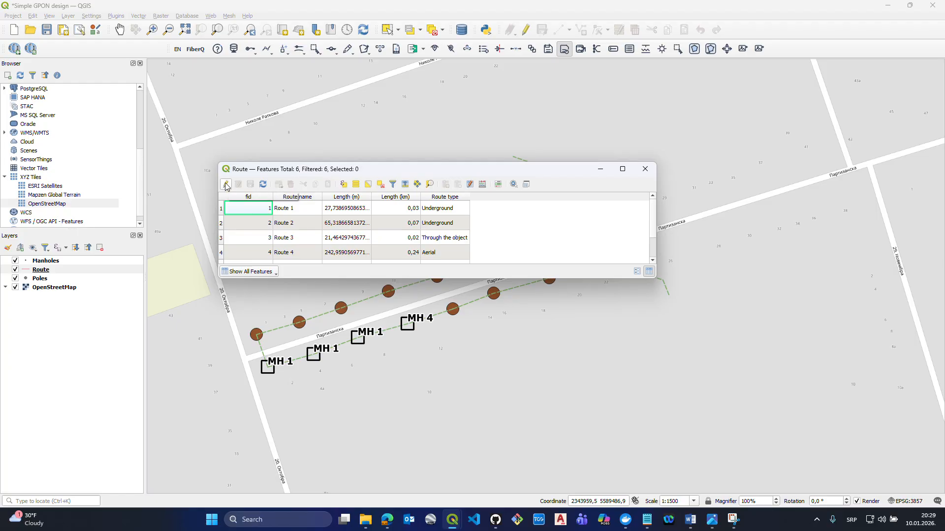
{"action": "left_click", "coordinate": [226, 184]}
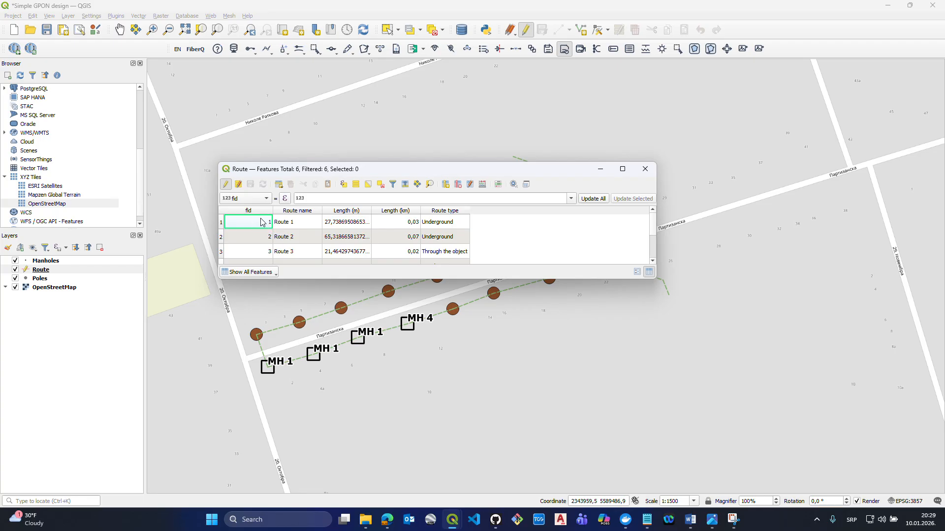
{"action": "left_click", "coordinate": [645, 170]}
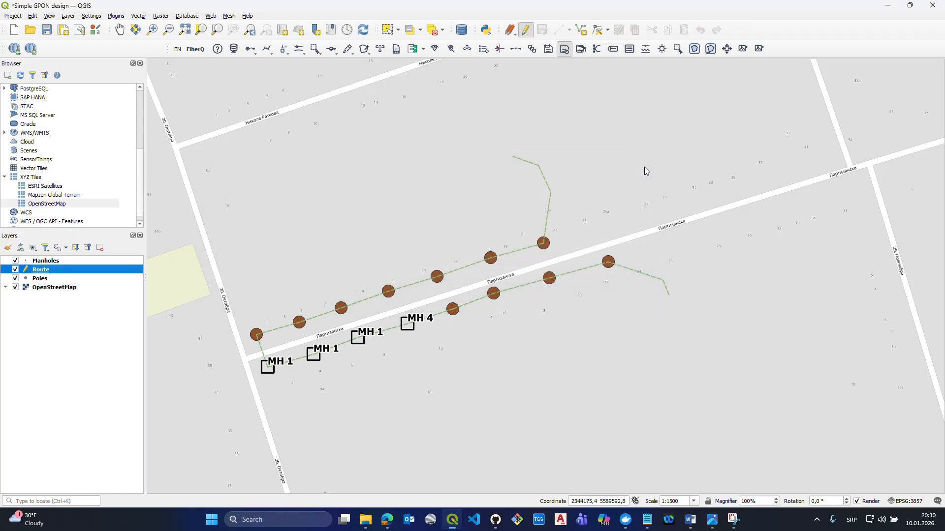
{"action": "right_click", "coordinate": [35, 272]}
{"action": "left_click", "coordinate": [68, 404]}
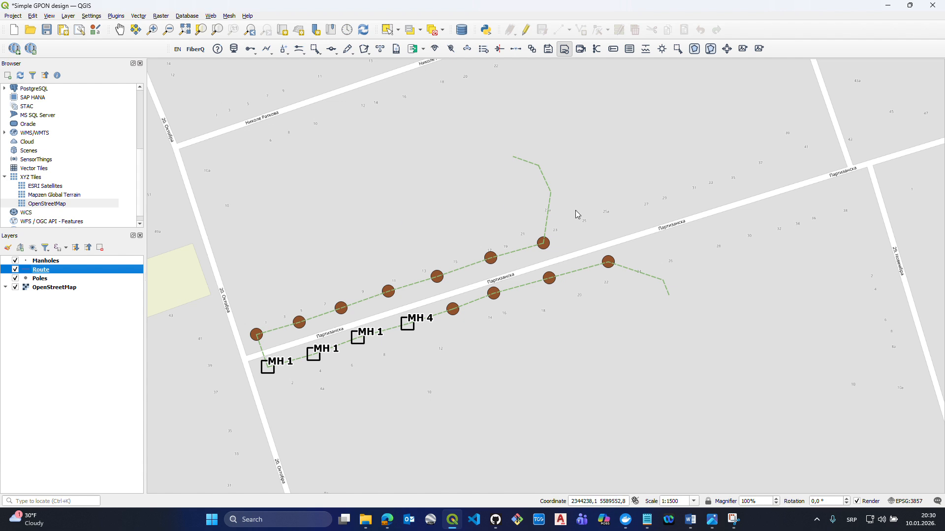
- Manually draw an Underground route with one bend from manhole MH 4 toward the southeast
{"action": "left_click_drag", "start_coordinate": [476, 327], "coordinate": [451, 318]}
{"action": "left_click", "coordinate": [268, 49]}
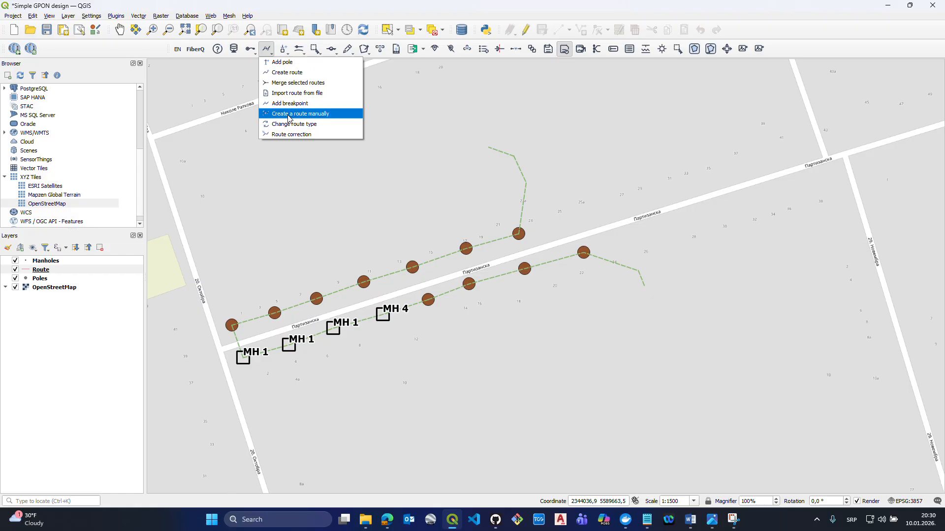
{"action": "left_click", "coordinate": [288, 116]}
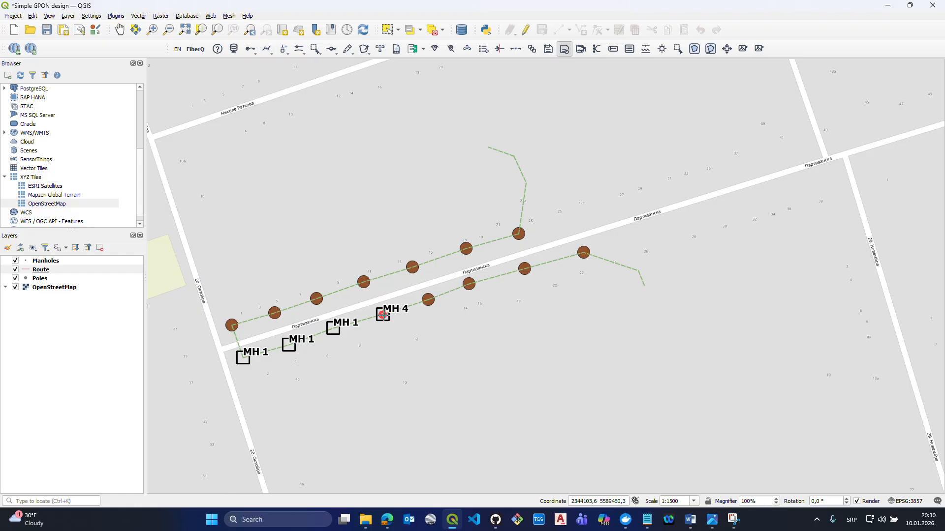
{"action": "left_click", "coordinate": [382, 315]}
{"action": "left_click", "coordinate": [416, 338]}
{"action": "right_click", "coordinate": [423, 360]}
{"action": "left_click", "coordinate": [457, 258]}
{"action": "left_click", "coordinate": [449, 268]}
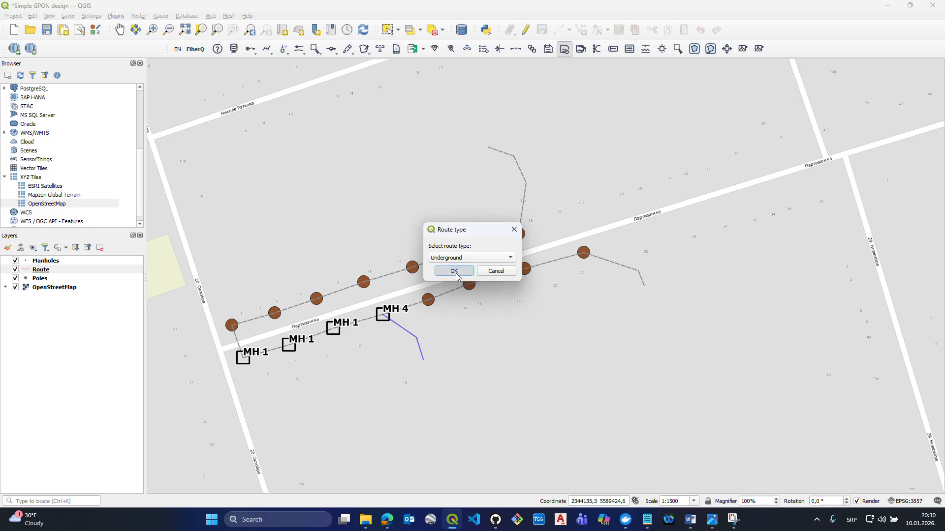
{"action": "left_click", "coordinate": [454, 271]}
{"action": "left_click", "coordinate": [501, 272]}
- Manually draw a short Through the object route running east from the free southern end of the MH 4 branch
{"action": "left_click", "coordinate": [268, 48]}
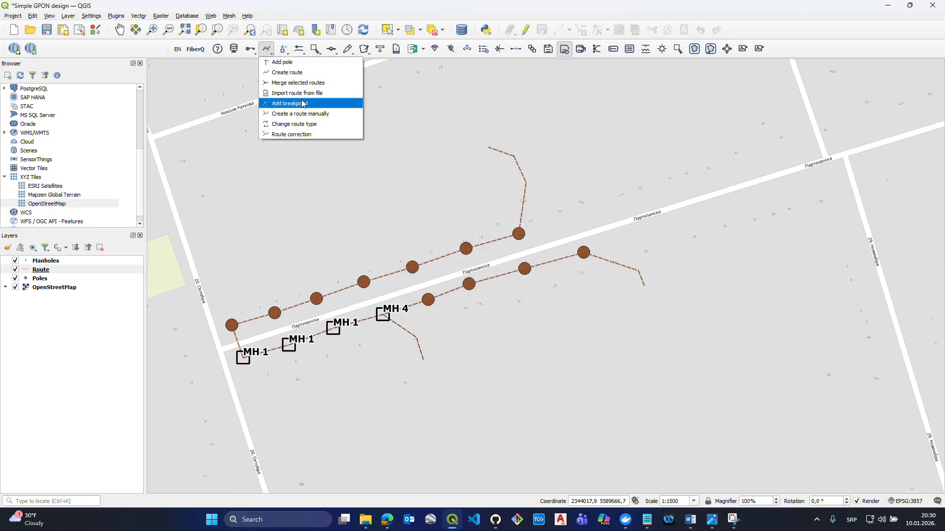
{"action": "left_click", "coordinate": [303, 104]}
{"action": "left_click", "coordinate": [423, 359]}
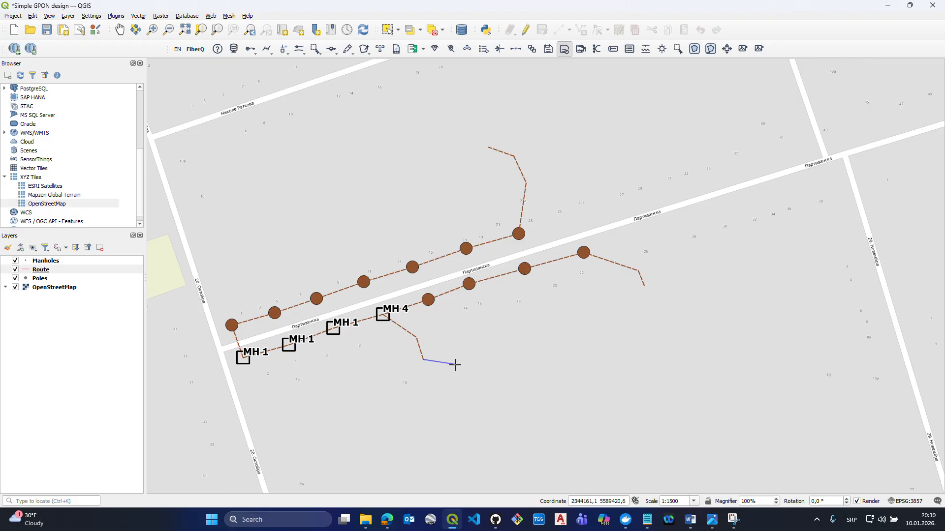
{"action": "right_click", "coordinate": [455, 364]}
{"action": "left_click", "coordinate": [458, 258]}
{"action": "left_click", "coordinate": [457, 280]}
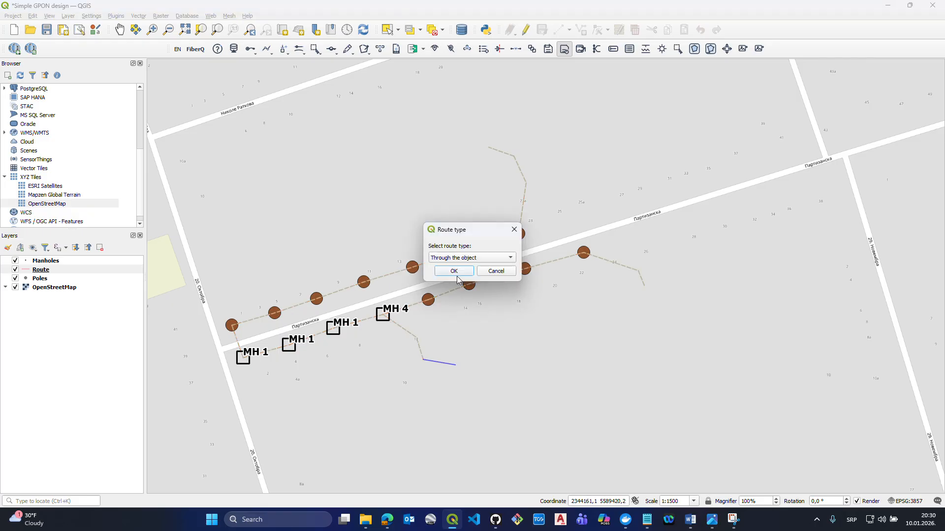
{"action": "left_click", "coordinate": [456, 274]}
{"action": "left_click", "coordinate": [501, 272]}
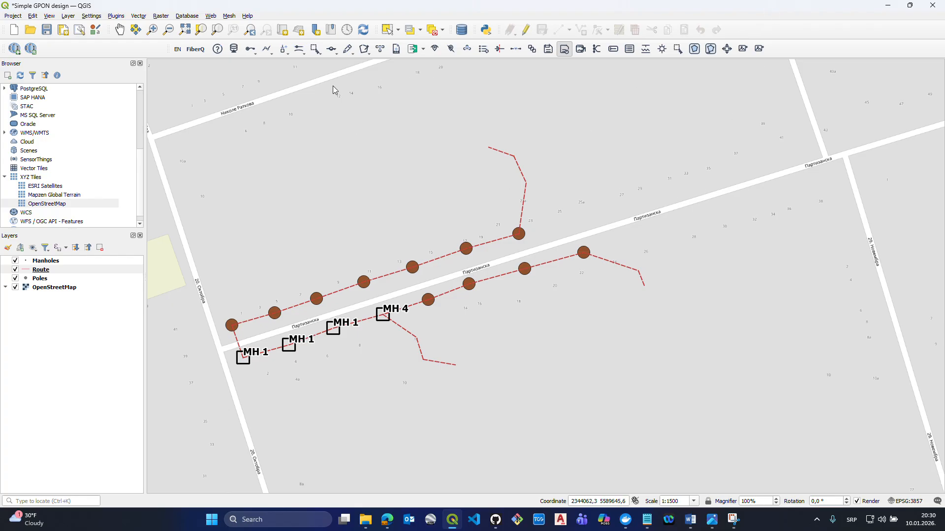
- Place an ODF element named ODF just west of the free end of the northern Through the object route
{"action": "left_click", "coordinate": [288, 52]}
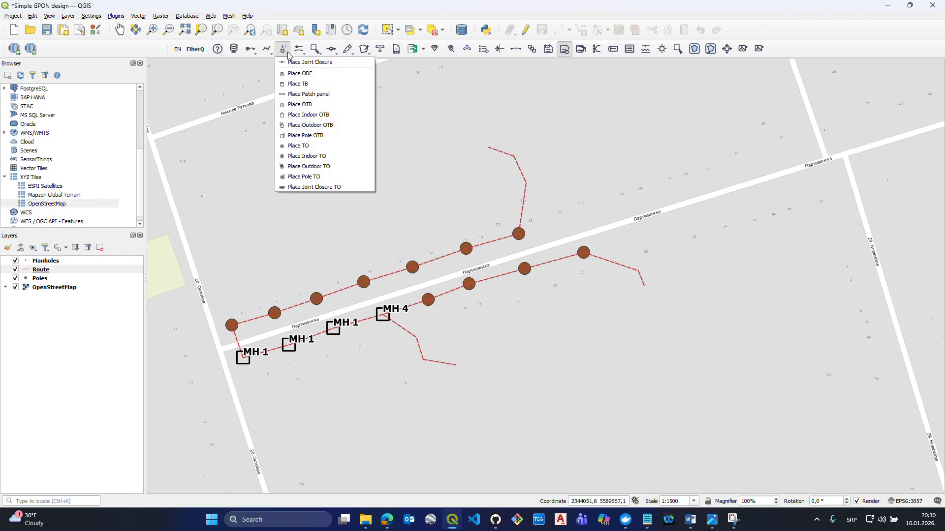
{"action": "left_click", "coordinate": [305, 73]}
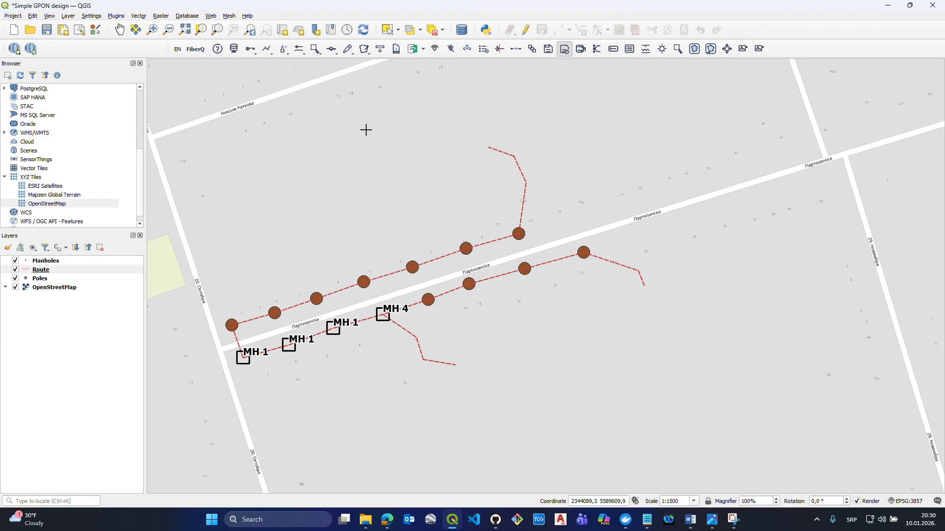
{"action": "left_click", "coordinate": [432, 144]}
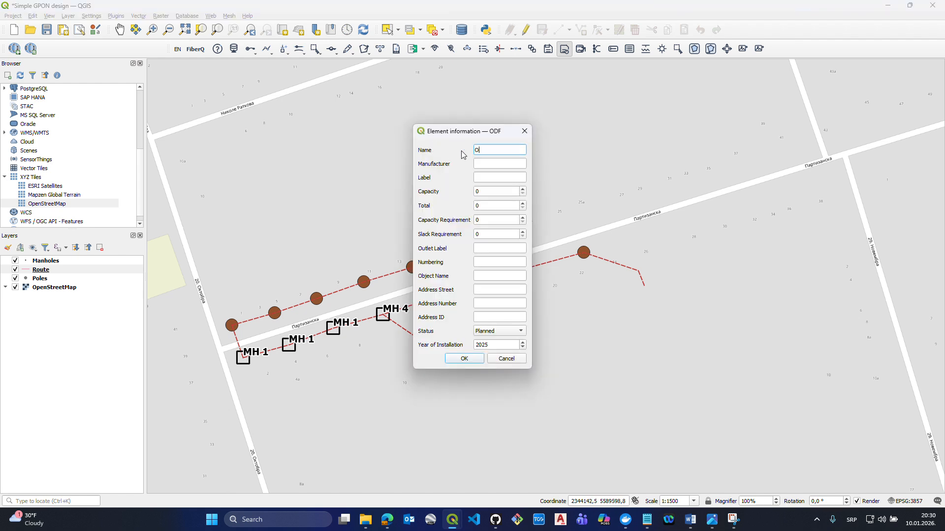
{"action": "key", "text": "Return"}
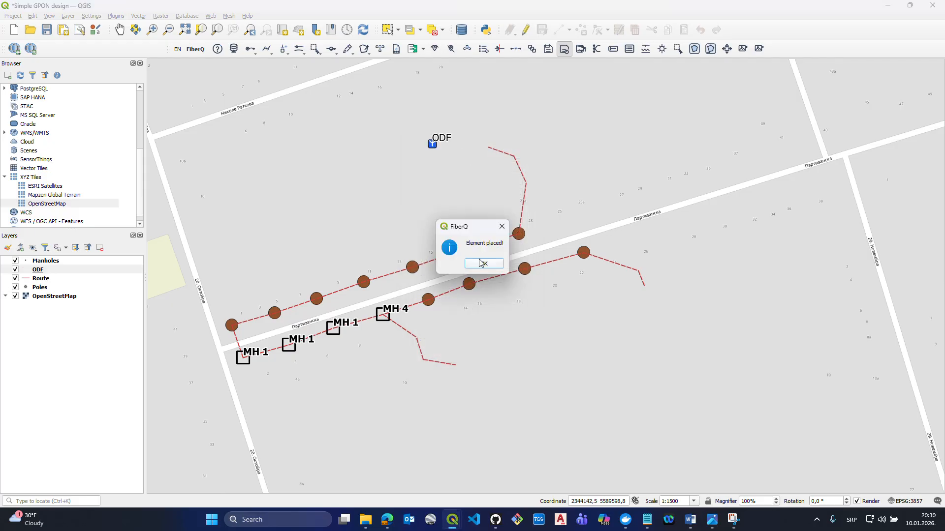
- Move the ODF element onto the free end of the northern Through the object route
{"action": "left_click", "coordinate": [484, 262]}
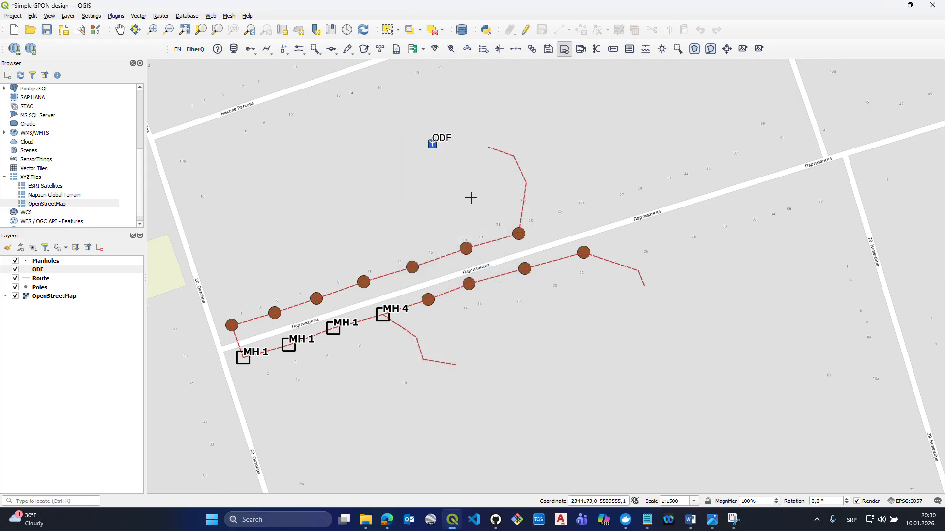
{"action": "left_click", "coordinate": [728, 49]}
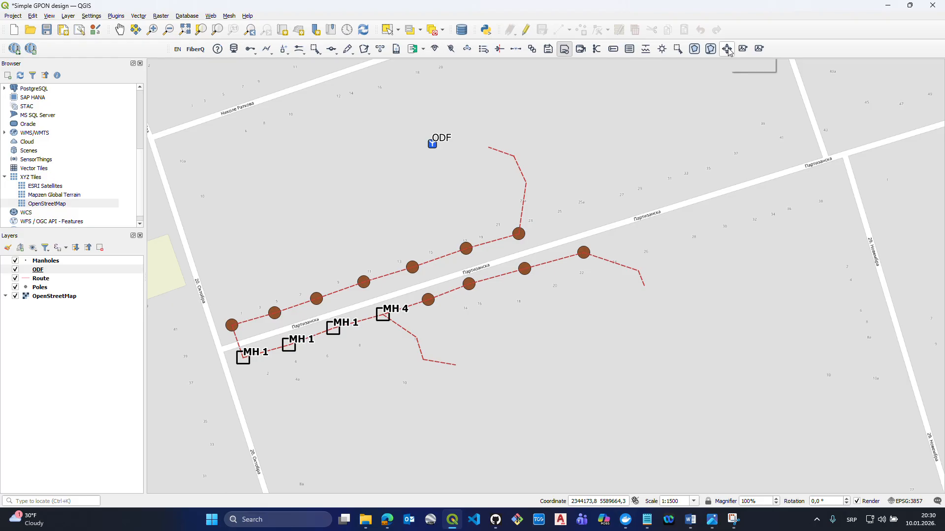
{"action": "left_click", "coordinate": [489, 147]}
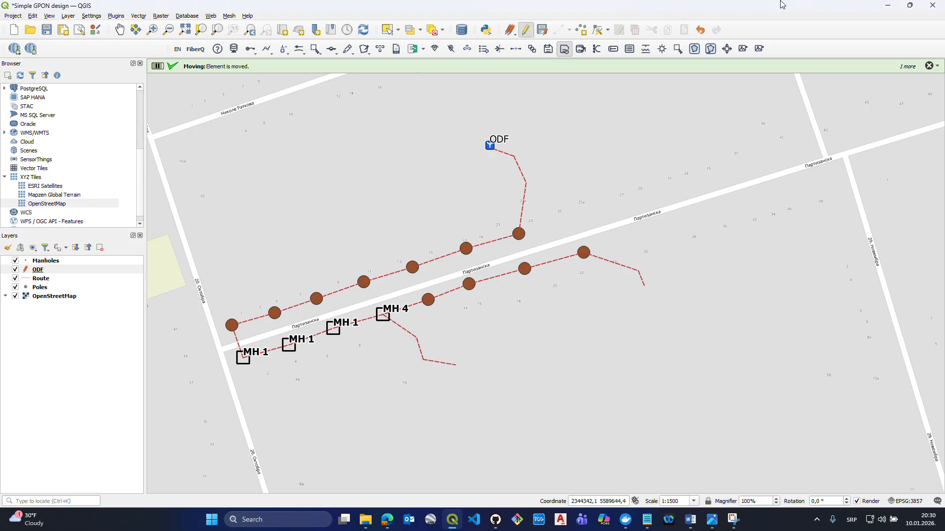
{"action": "left_click", "coordinate": [929, 66]}
- Remove the ODF layer from the project
{"action": "left_click", "coordinate": [81, 270]}
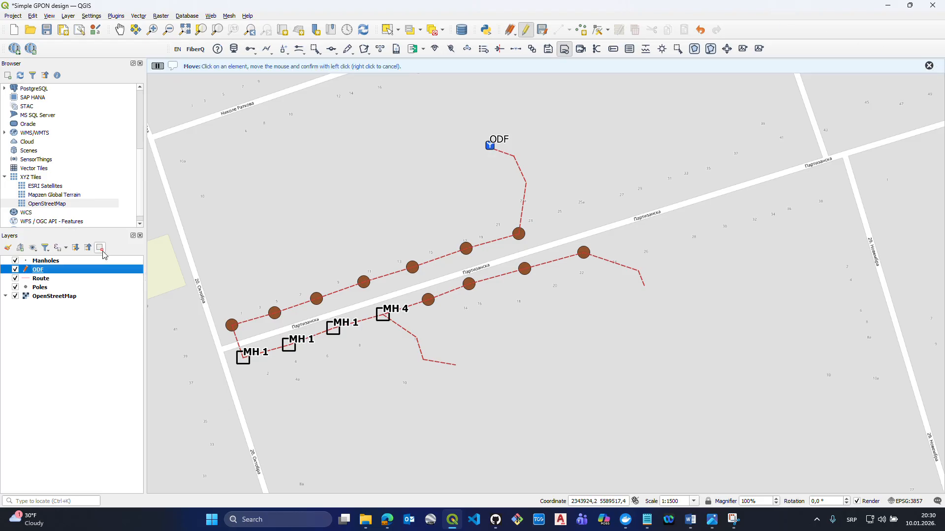
{"action": "left_click", "coordinate": [102, 250]}
{"action": "left_click", "coordinate": [446, 263]}
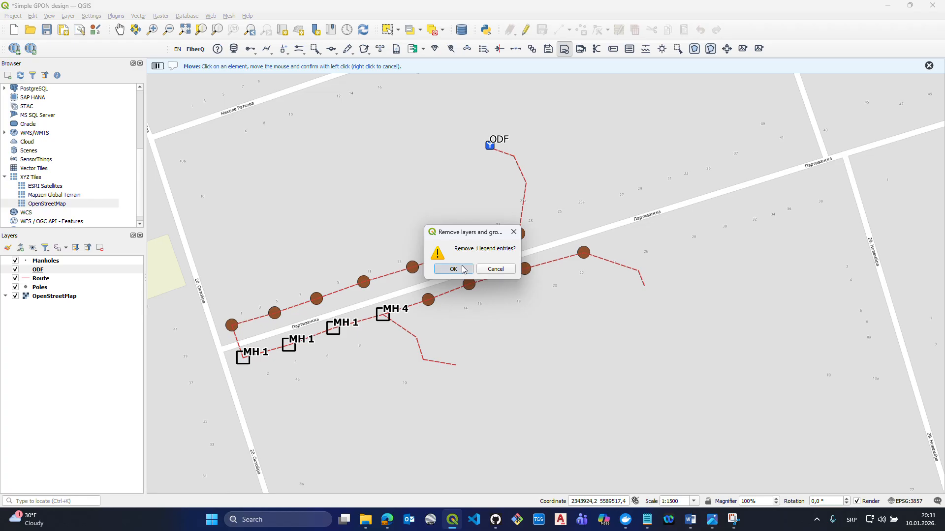
{"action": "left_click", "coordinate": [453, 269]}
{"action": "left_click", "coordinate": [929, 66]}
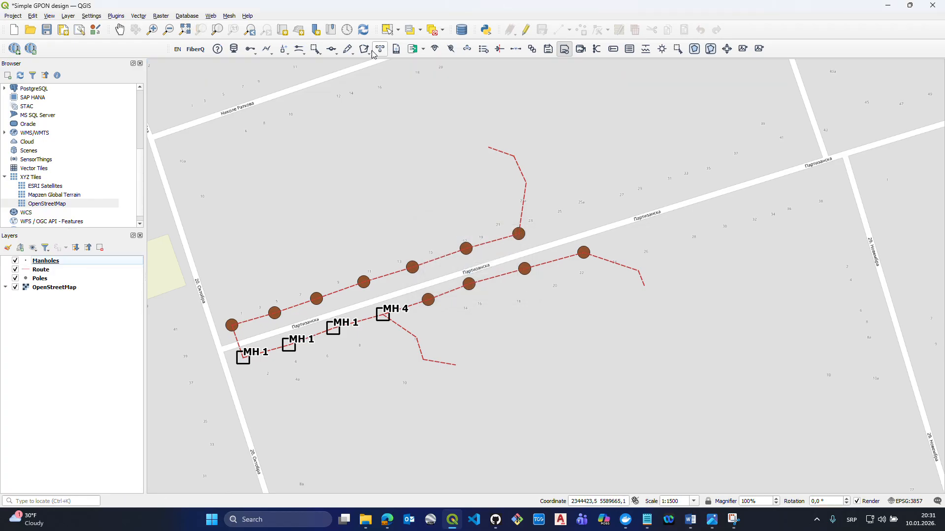
- Place an ODF element named ODF, snapped to the free end of the northern Through the object route
{"action": "left_click", "coordinate": [284, 51]}
{"action": "left_click", "coordinate": [305, 84]}
{"action": "left_click", "coordinate": [487, 147]}
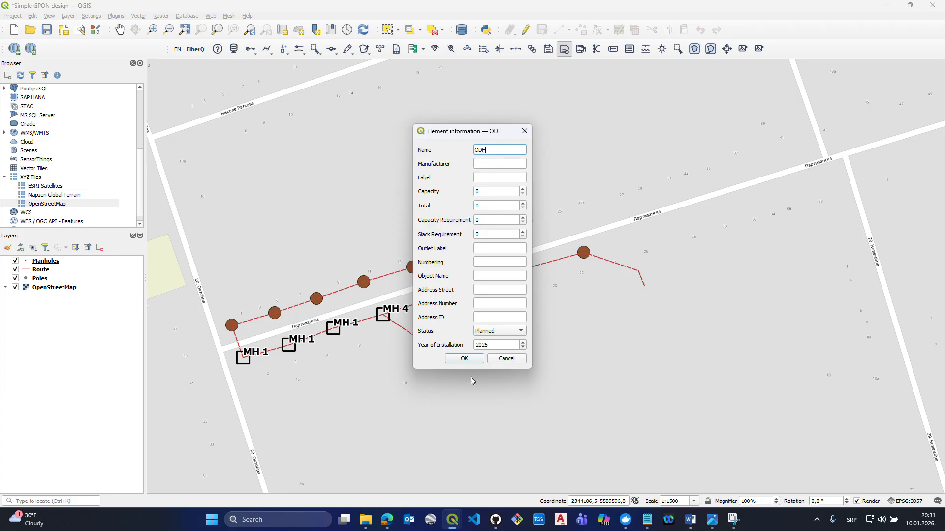
{"action": "left_click_drag", "start_coordinate": [472, 134], "coordinate": [432, 127]}
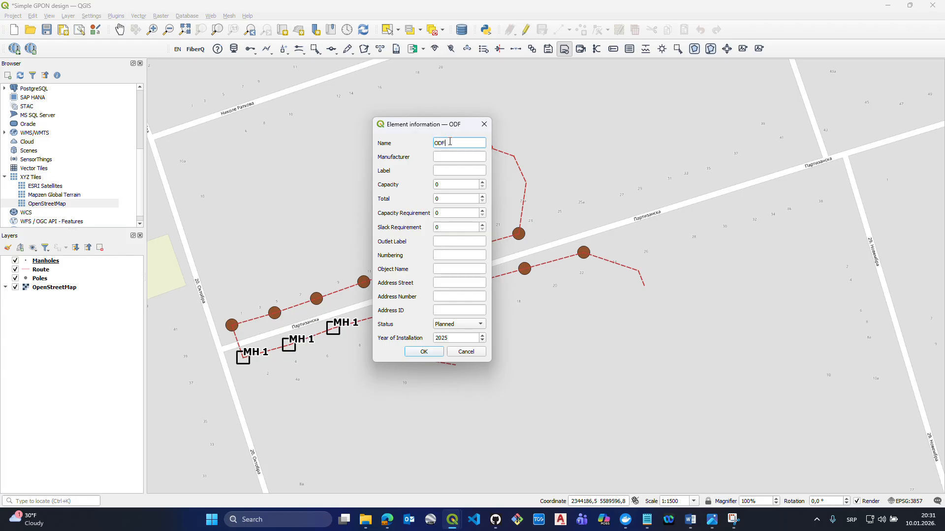
{"action": "left_click", "coordinate": [423, 351]}
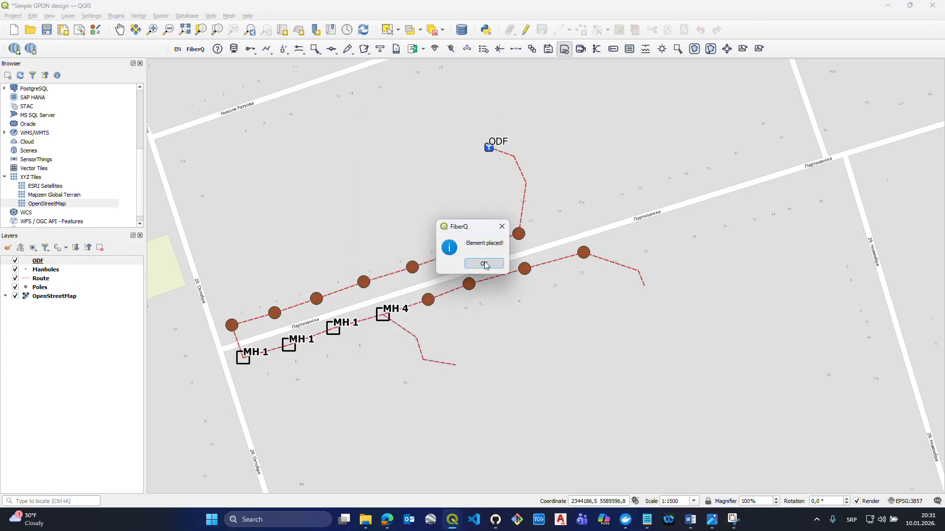
{"action": "left_click", "coordinate": [483, 265]}
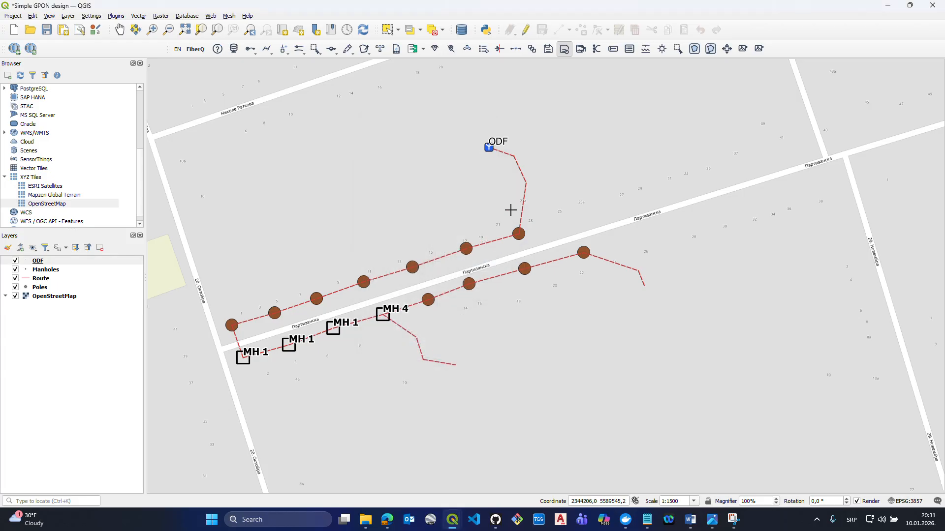
- Place a joint closure named E1 on the easternmost pole of the northern pole line
{"action": "left_click", "coordinate": [284, 51]}
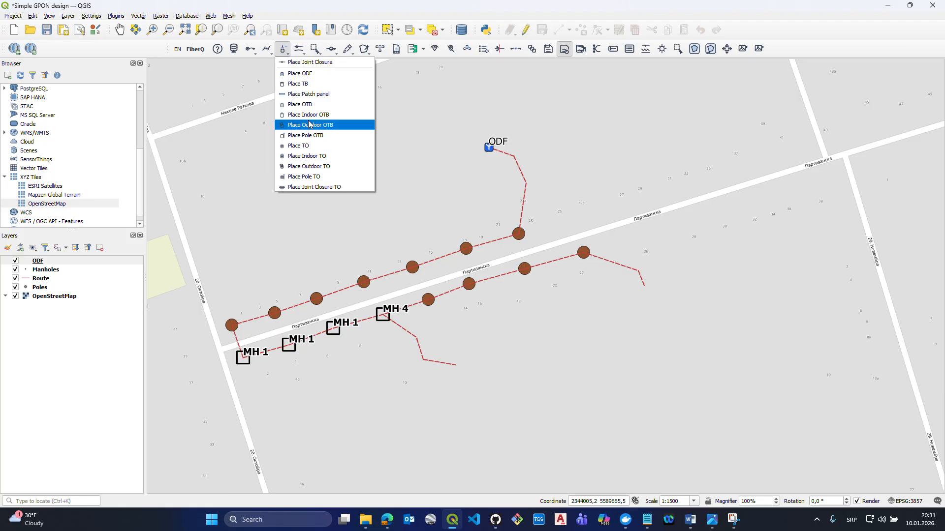
{"action": "left_click", "coordinate": [287, 59]}
{"action": "left_click", "coordinate": [285, 53]}
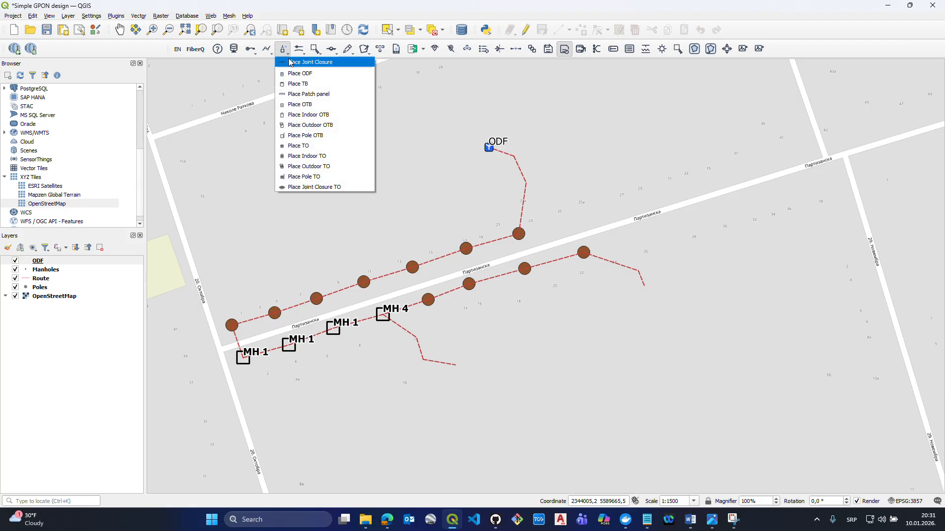
{"action": "left_click", "coordinate": [290, 62]}
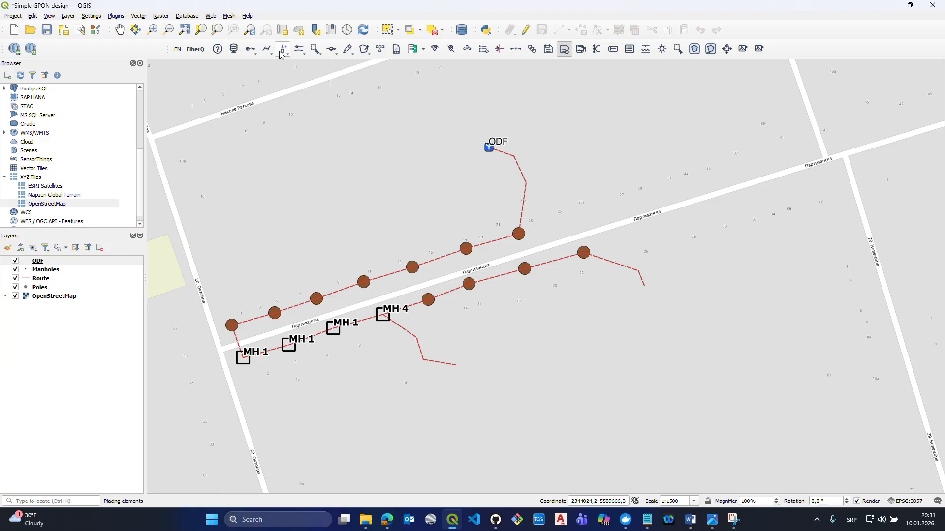
{"action": "left_click", "coordinate": [281, 53]}
{"action": "left_click", "coordinate": [289, 62]}
{"action": "left_click", "coordinate": [519, 236]}
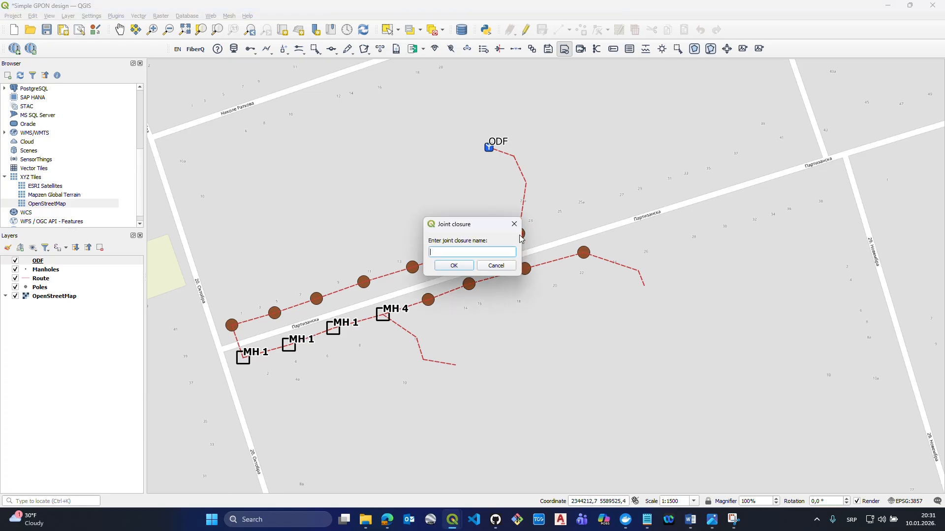
{"action": "type", "text": "E1"}
{"action": "left_click", "coordinate": [453, 265]}
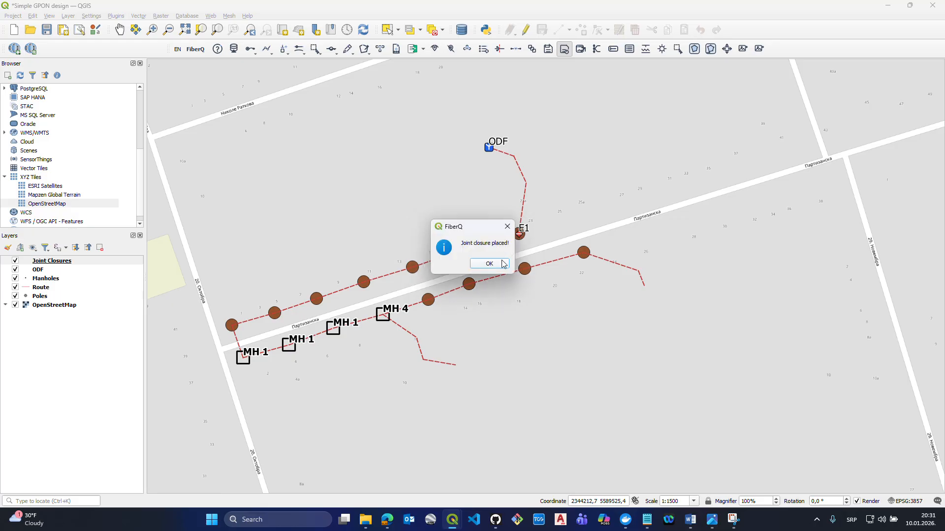
{"action": "left_click", "coordinate": [496, 263]}
- Place joint closure E2 on the westernmost pole and joint closure E3 on manhole MH 4
{"action": "left_click", "coordinate": [232, 326]}
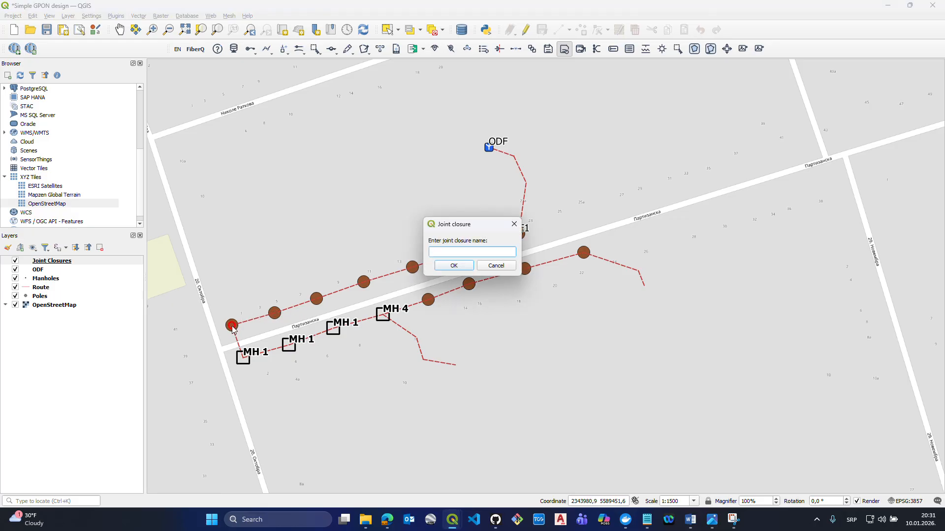
{"action": "type", "text": "E2"}
{"action": "left_click", "coordinate": [454, 266]}
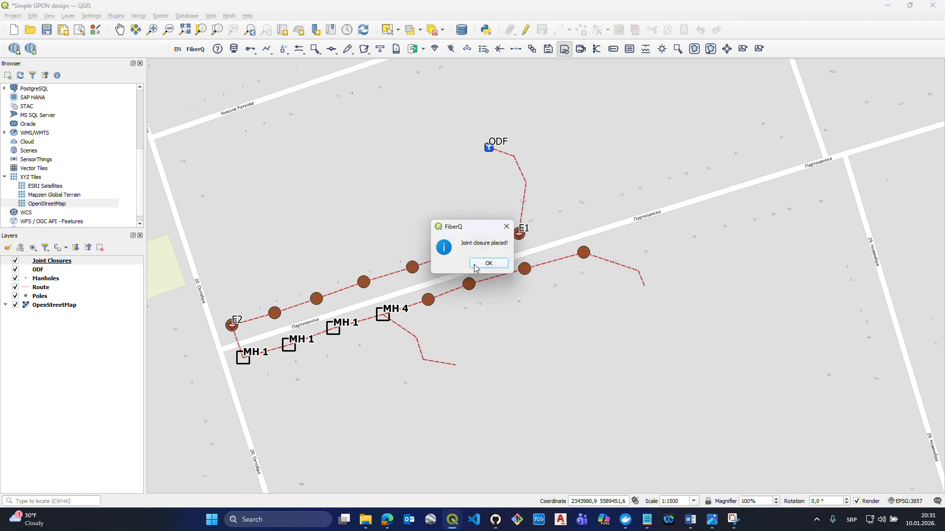
{"action": "left_click", "coordinate": [487, 263]}
{"action": "left_click", "coordinate": [383, 315]}
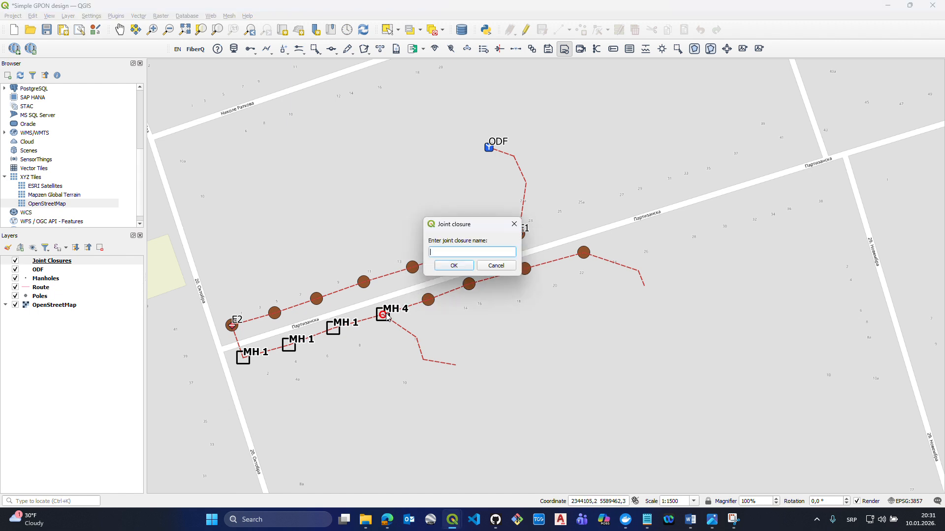
{"action": "type", "text": "E3"}
{"action": "left_click", "coordinate": [454, 265]}
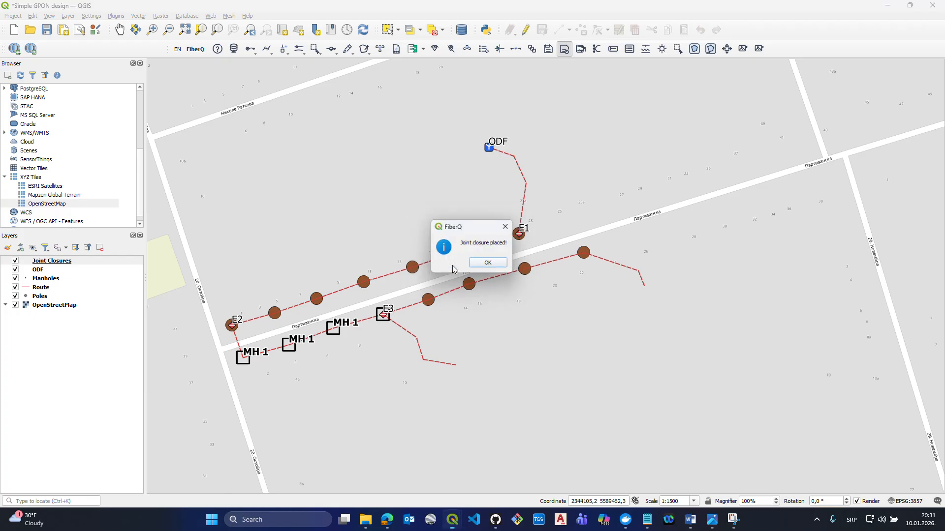
{"action": "left_click", "coordinate": [487, 264]}
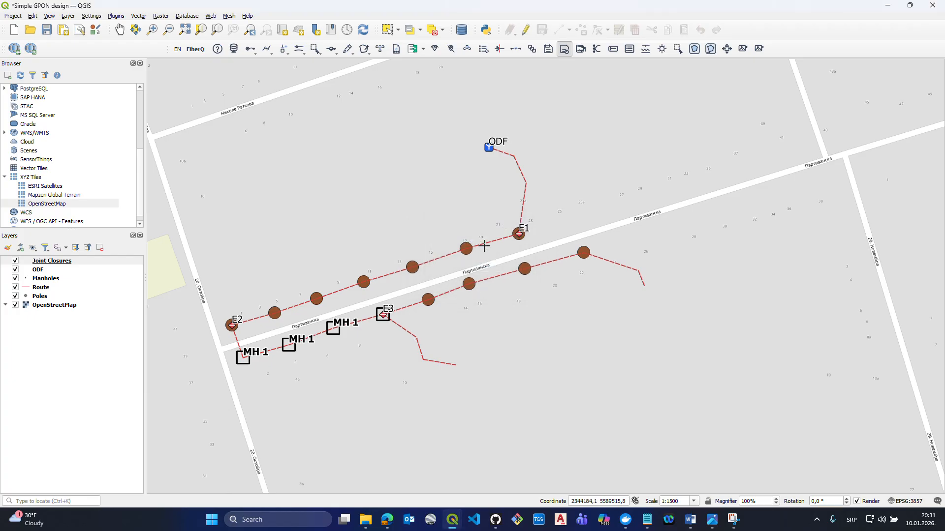
- Place a TB element named User TB at the free southeastern end of the route beyond the southern pole line
{"action": "left_click", "coordinate": [282, 55]}
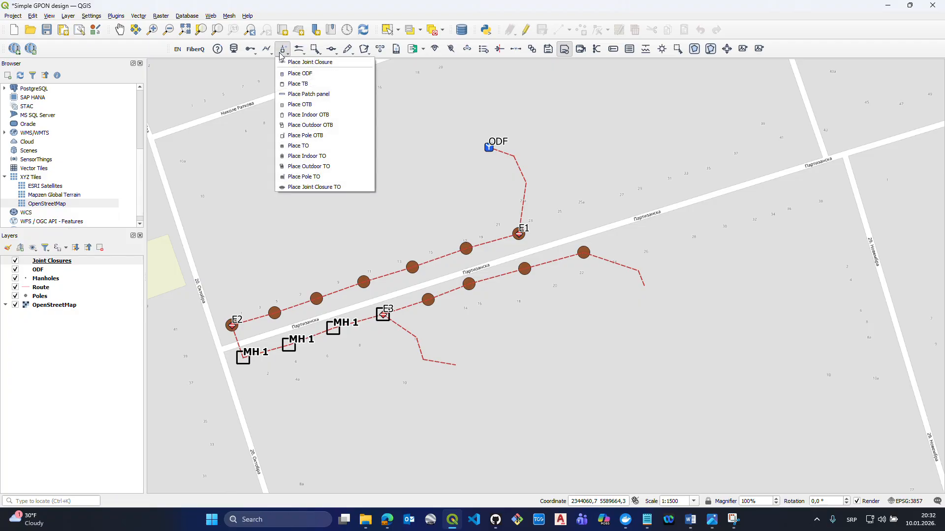
{"action": "left_click", "coordinate": [308, 85]}
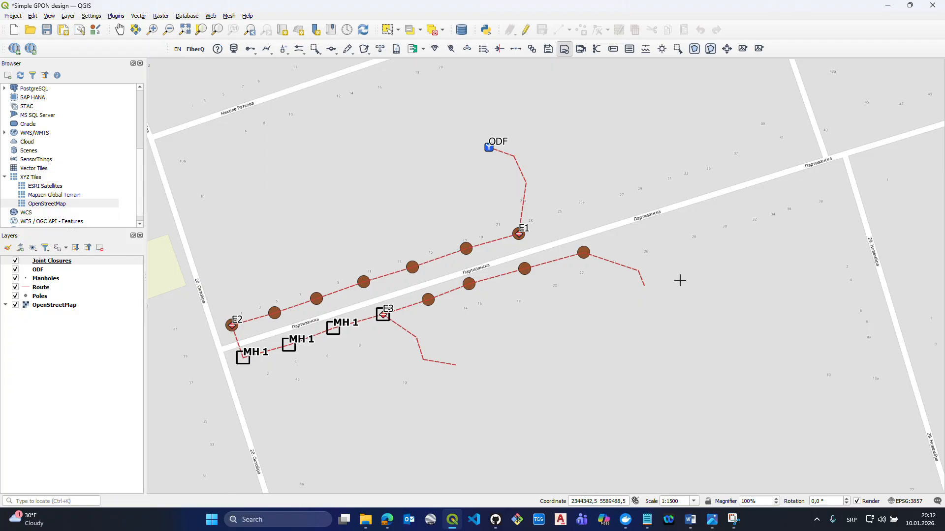
{"action": "left_click", "coordinate": [644, 287]}
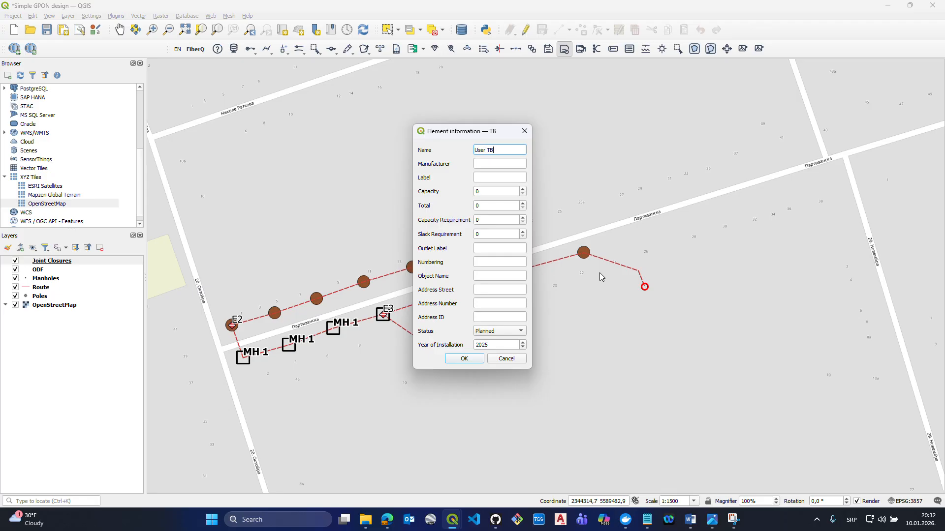
{"action": "left_click", "coordinate": [458, 360]}
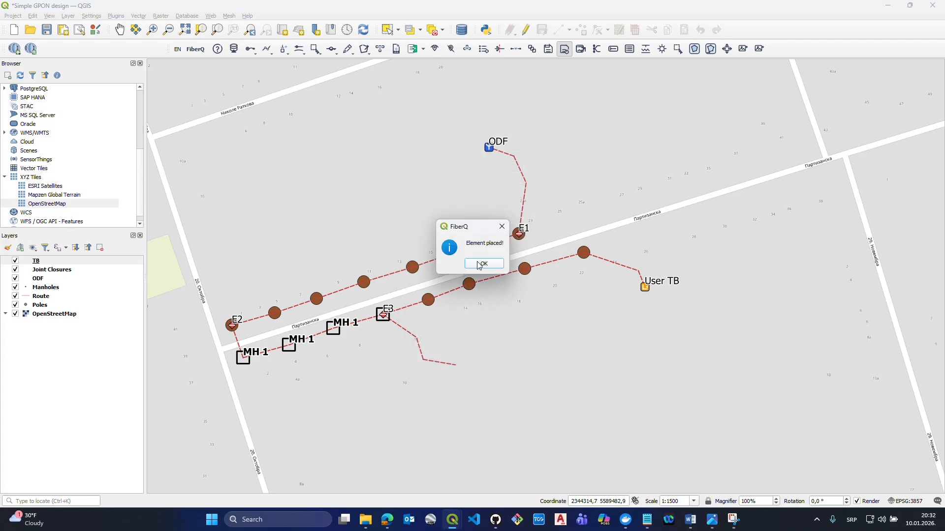
{"action": "left_click", "coordinate": [481, 264]}
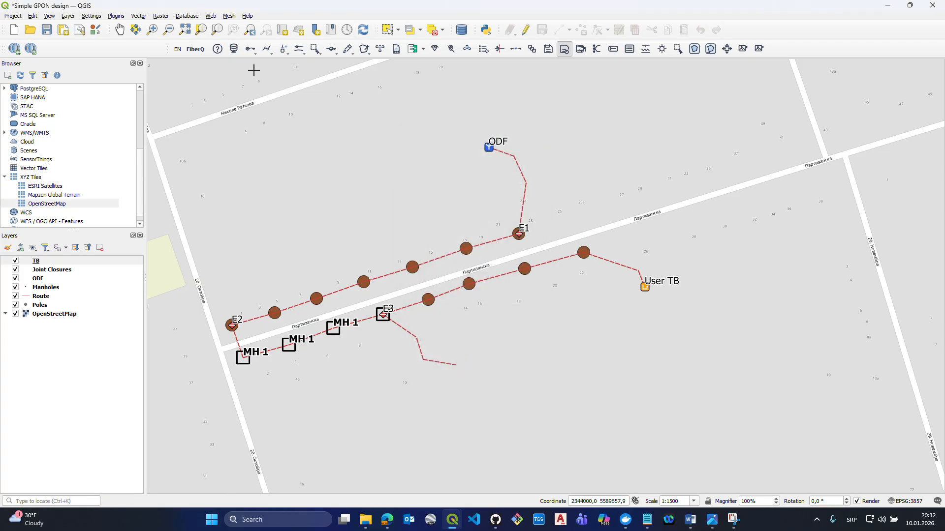
- Place an Outdoor OTB element named O OTB on the easternmost pole of the southern pole line
{"action": "left_click", "coordinate": [285, 49]}
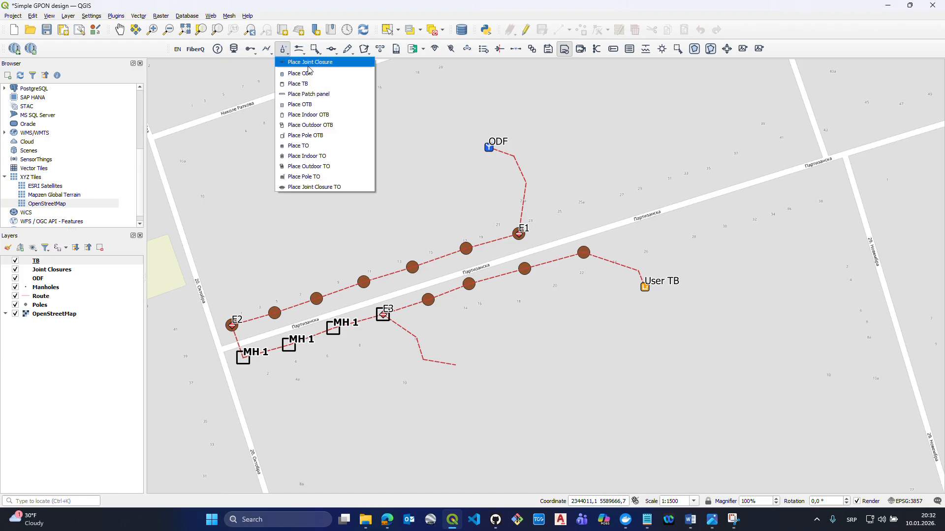
{"action": "left_click", "coordinate": [314, 118]}
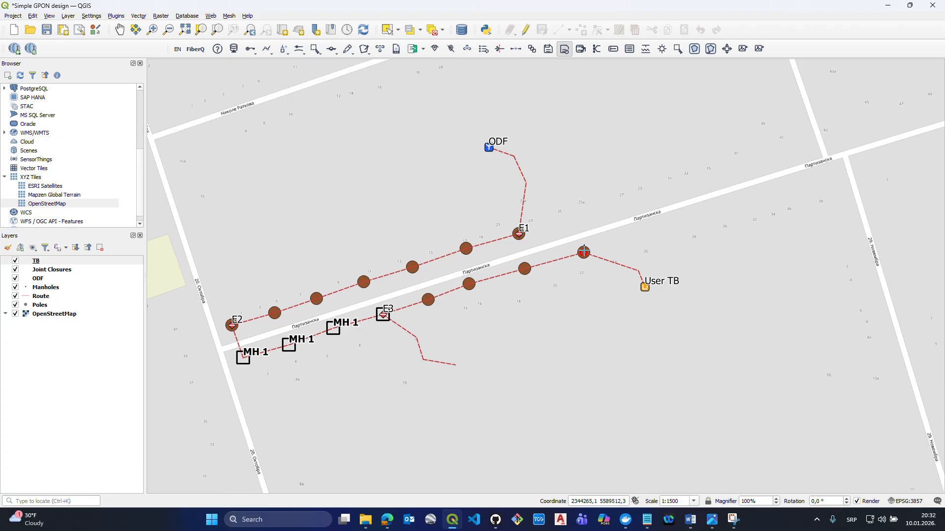
{"action": "left_click", "coordinate": [584, 251]}
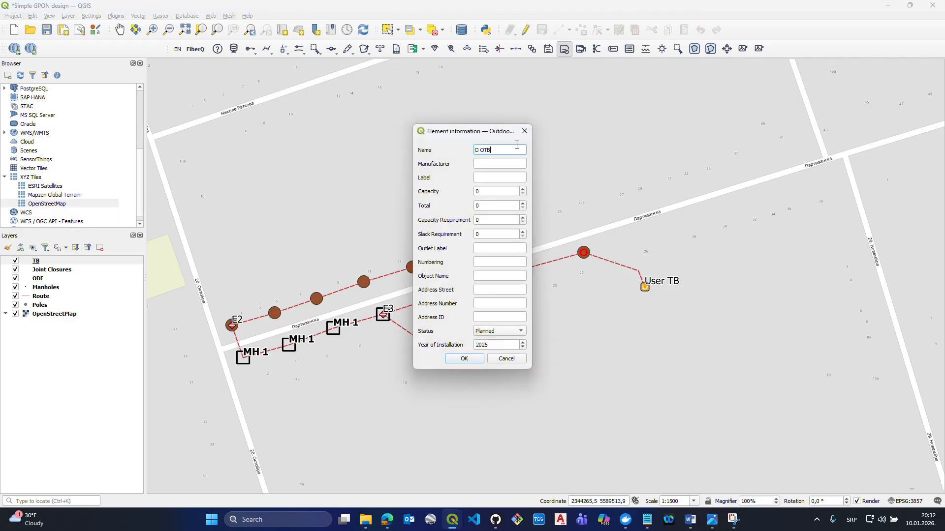
{"action": "left_click", "coordinate": [464, 358]}
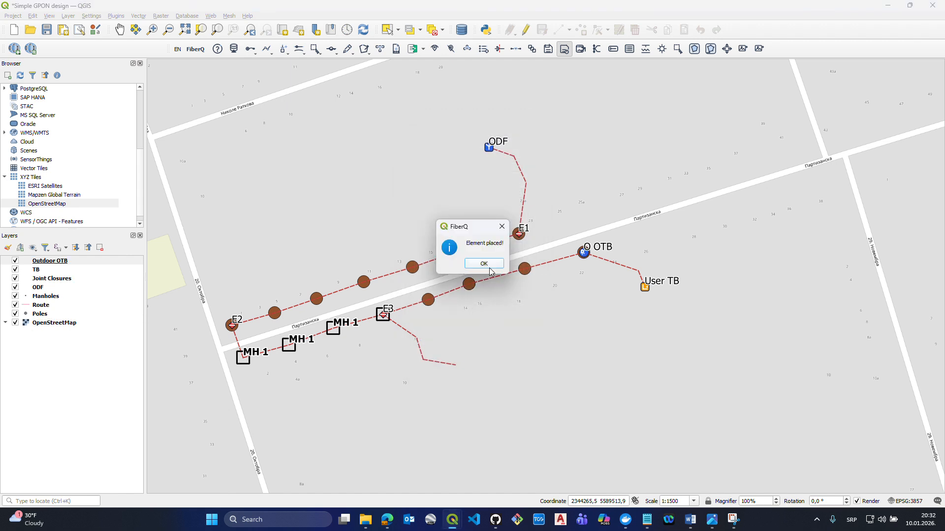
- Place a Patch panel element named Business user building at the free end of the branch running southeast from E3
{"action": "left_click", "coordinate": [289, 51]}
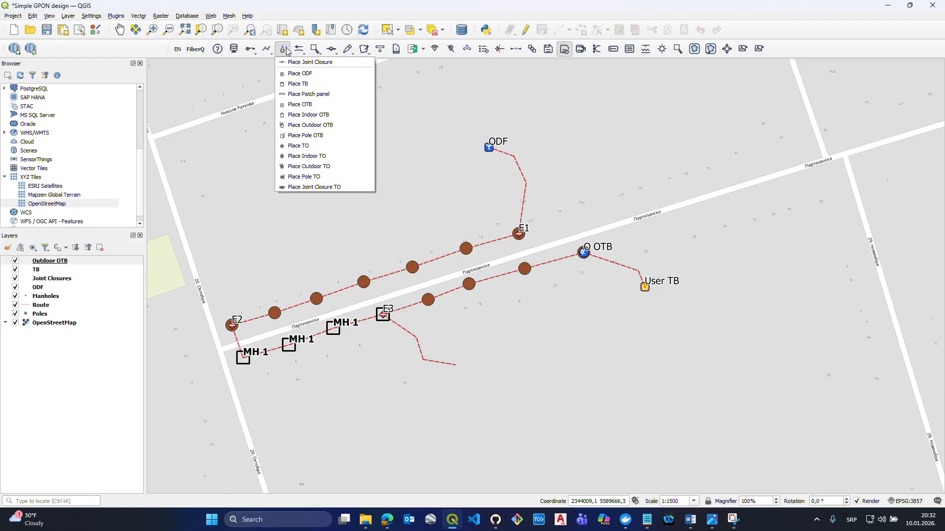
{"action": "left_click", "coordinate": [315, 94]}
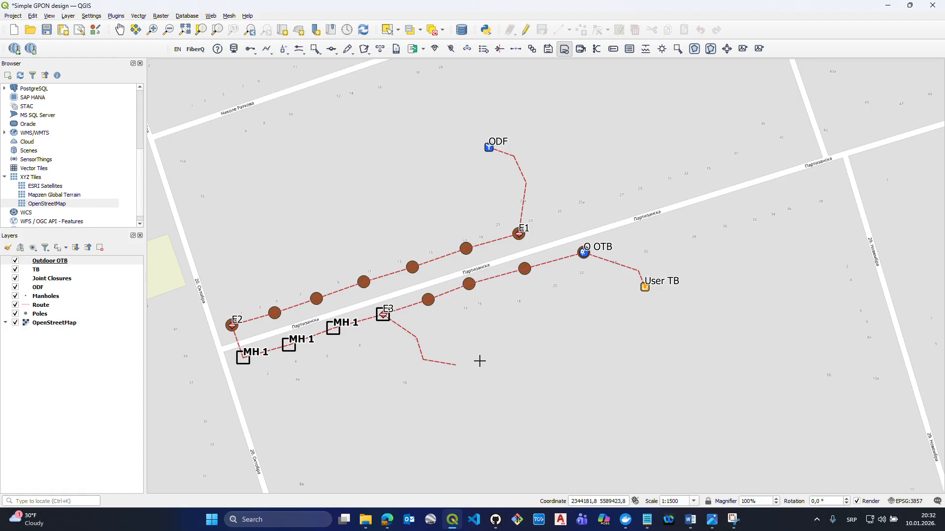
{"action": "left_click", "coordinate": [455, 365]}
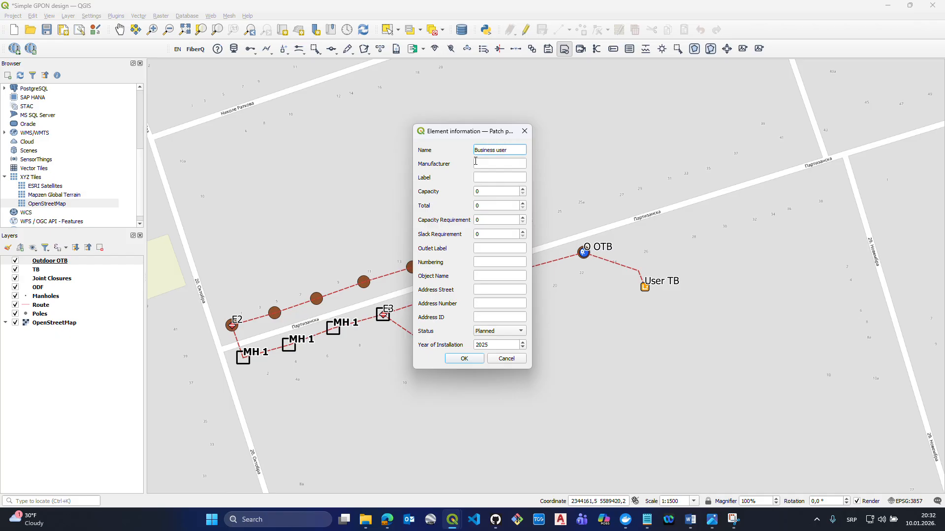
{"action": "type", "text": "Business user building"}
{"action": "left_click", "coordinate": [456, 359]}
{"action": "left_click", "coordinate": [482, 268]}
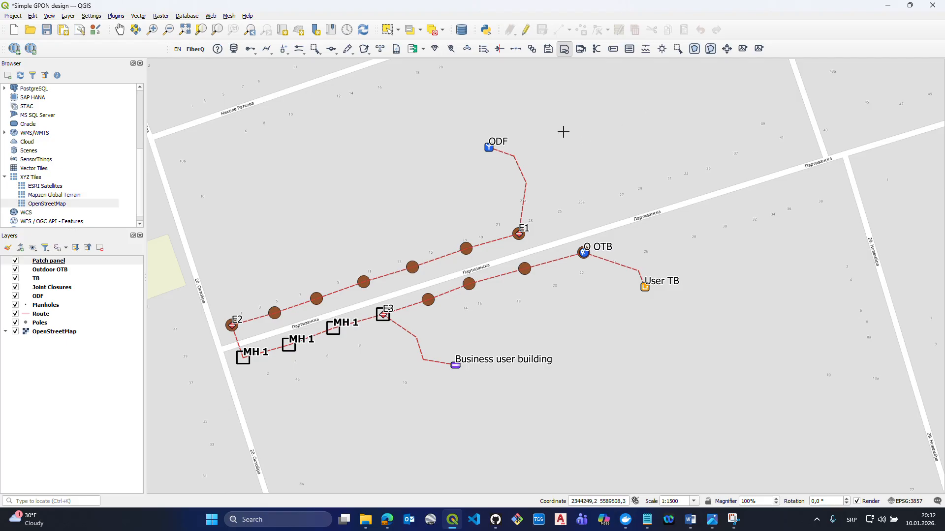
- Open the choice of network elements available for placing
{"action": "left_click", "coordinate": [285, 52]}
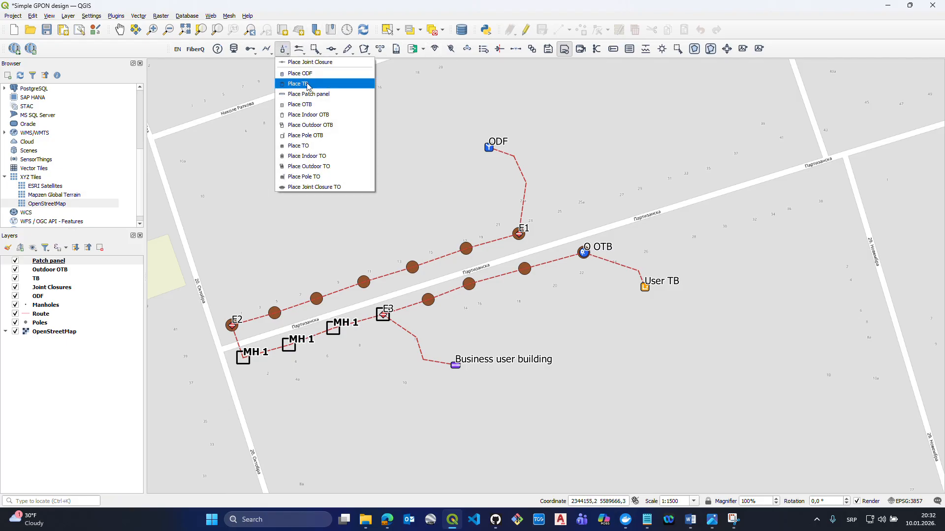
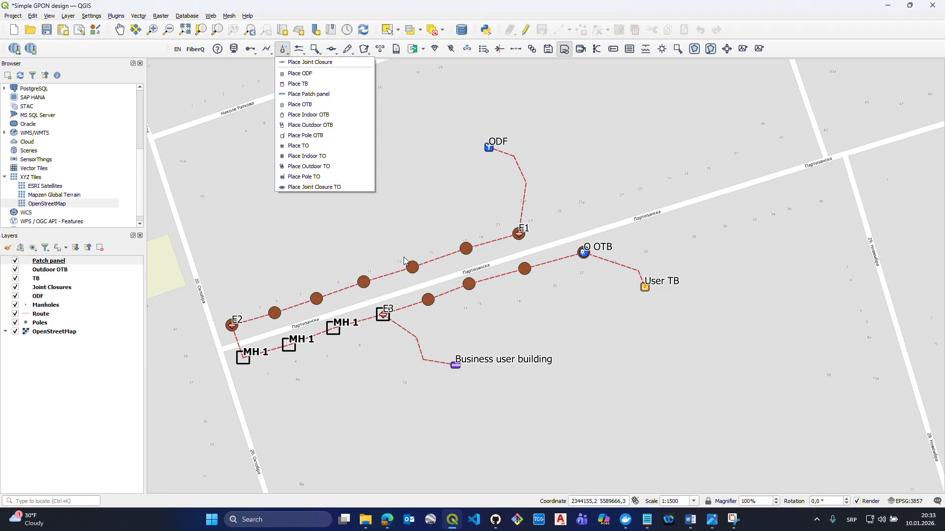
{"action": "left_click", "coordinate": [315, 135]}
{"action": "left_click", "coordinate": [416, 195]}
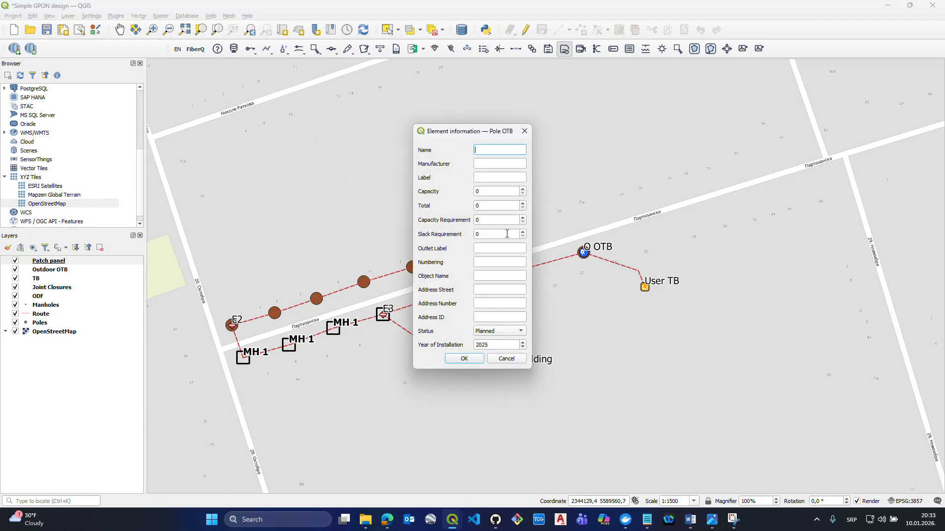
{"action": "left_click", "coordinate": [524, 131]}
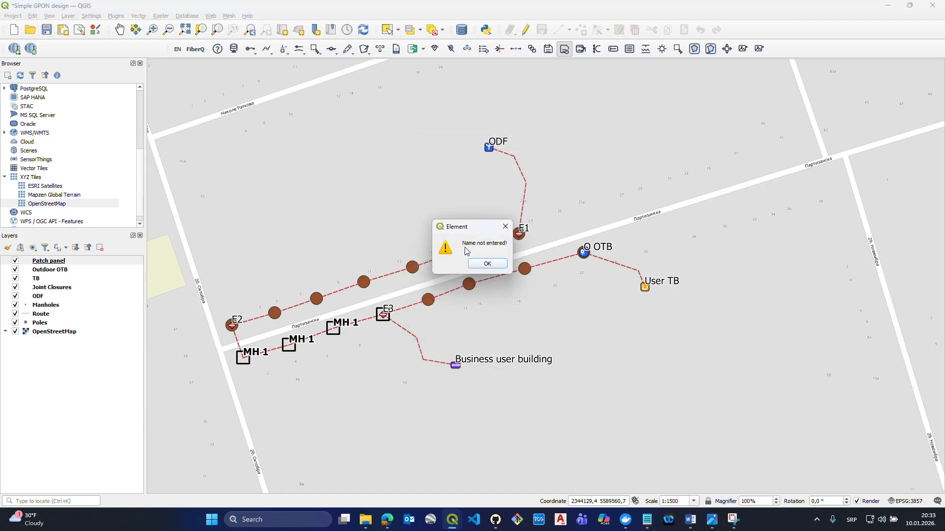
{"action": "left_click", "coordinate": [487, 263]}
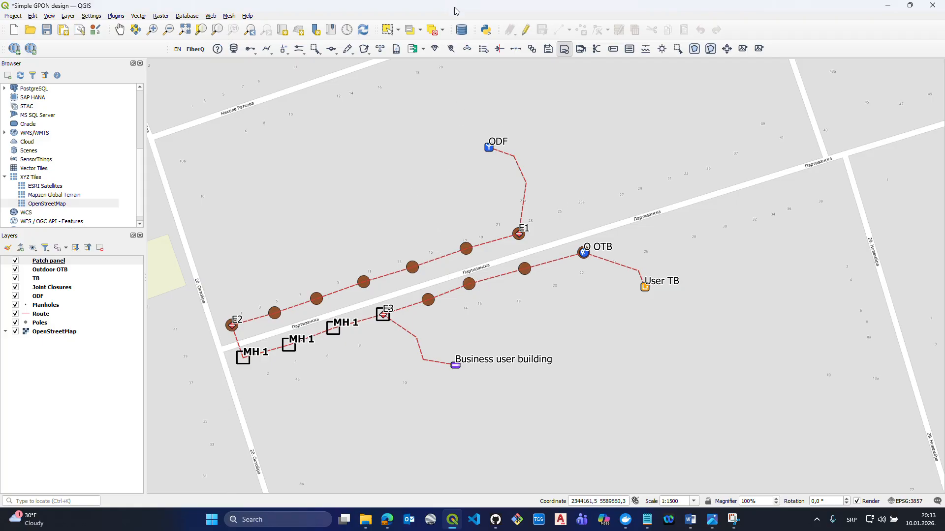
- Use Smart selection to select the ODF and joint closure E1 as the cable's end points
{"action": "left_click_drag", "start_coordinate": [423, 180], "coordinate": [445, 176]}
{"action": "left_click_drag", "start_coordinate": [434, 309], "coordinate": [430, 312]}
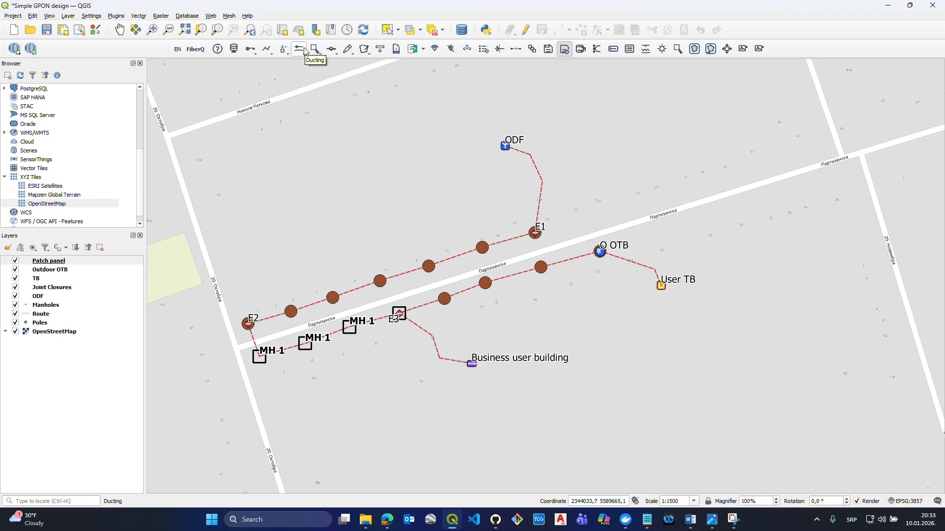
{"action": "left_click", "coordinate": [316, 52]}
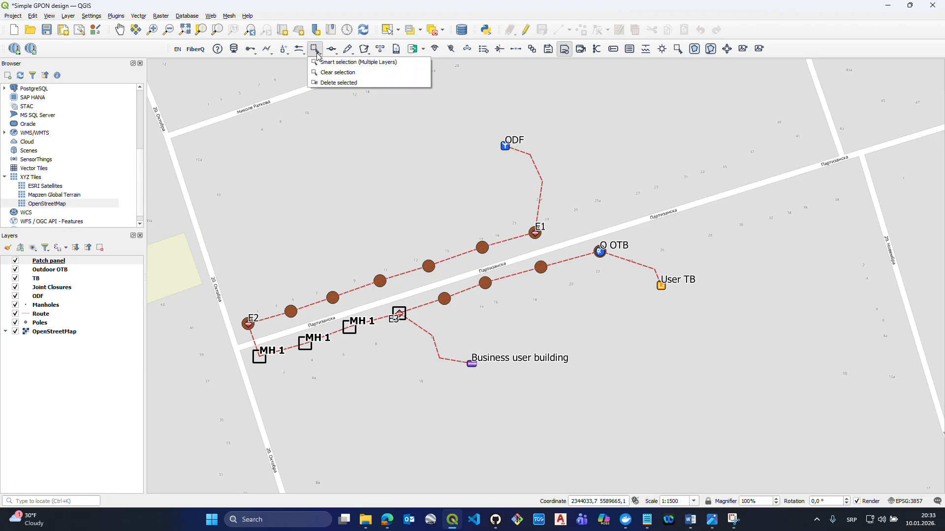
{"action": "left_click", "coordinate": [319, 62]}
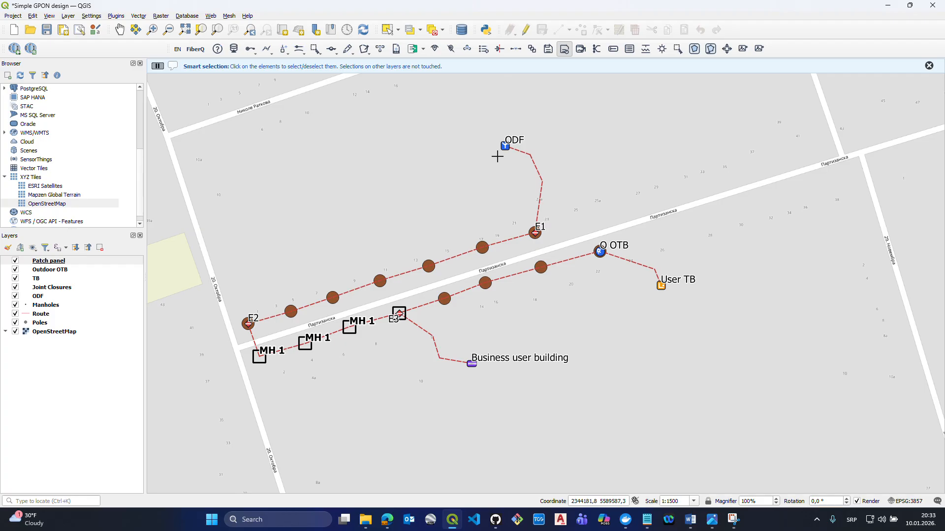
{"action": "left_click", "coordinate": [505, 145]}
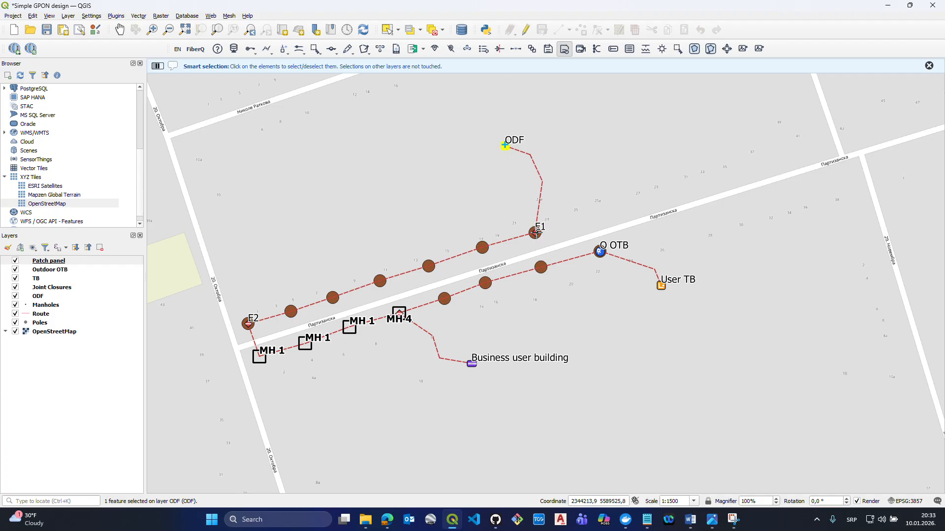
- Review the available cable-laying types and the GPON / FTTH logical chain diagram in the image viewer for feeder, distribution and drop cables
{"action": "left_click", "coordinate": [250, 52]}
{"action": "left_click", "coordinate": [251, 54]}
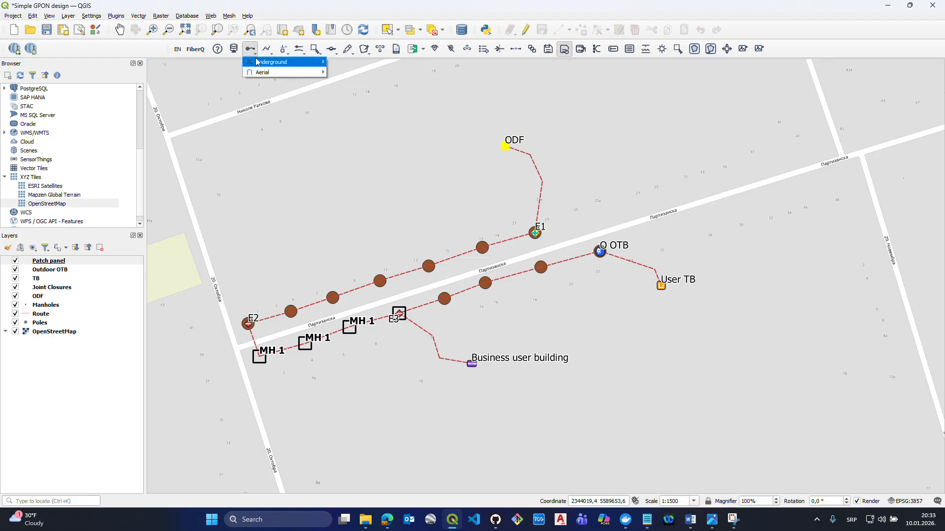
{"action": "mouse_move", "coordinate": [257, 63]}
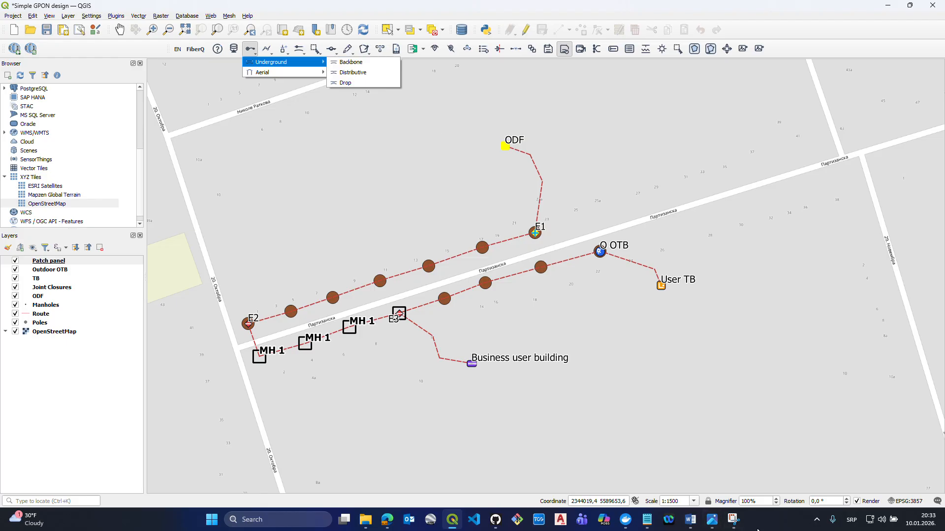
{"action": "left_click", "coordinate": [712, 521]}
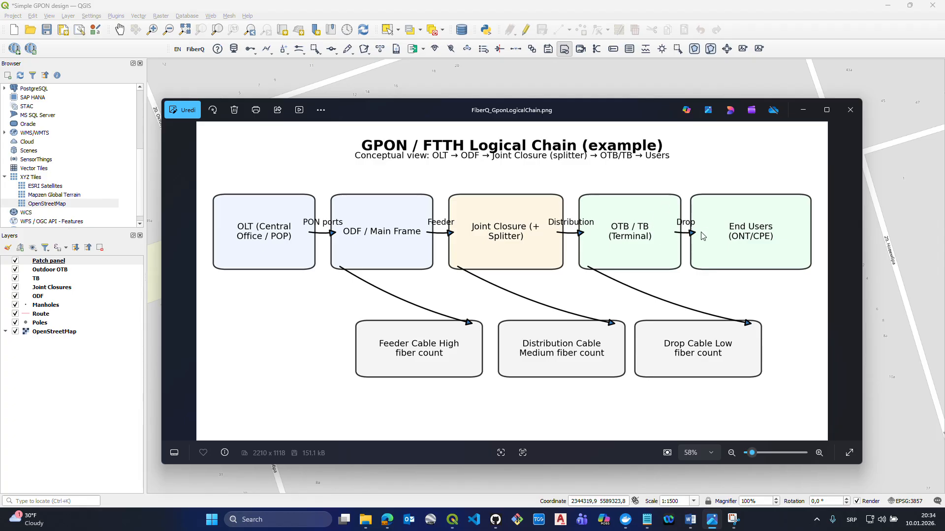
{"action": "left_click", "coordinate": [803, 110]}
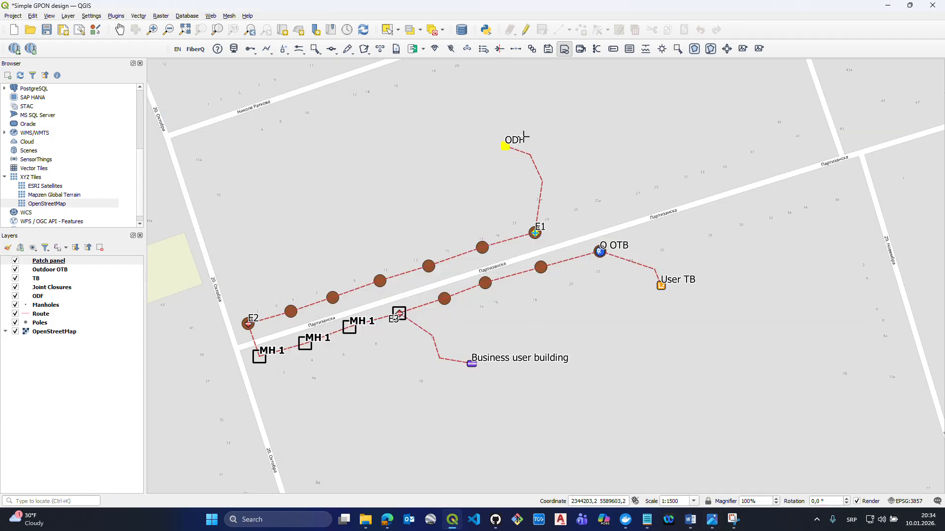
{"action": "left_click", "coordinate": [254, 51]}
{"action": "mouse_move", "coordinate": [276, 62]}
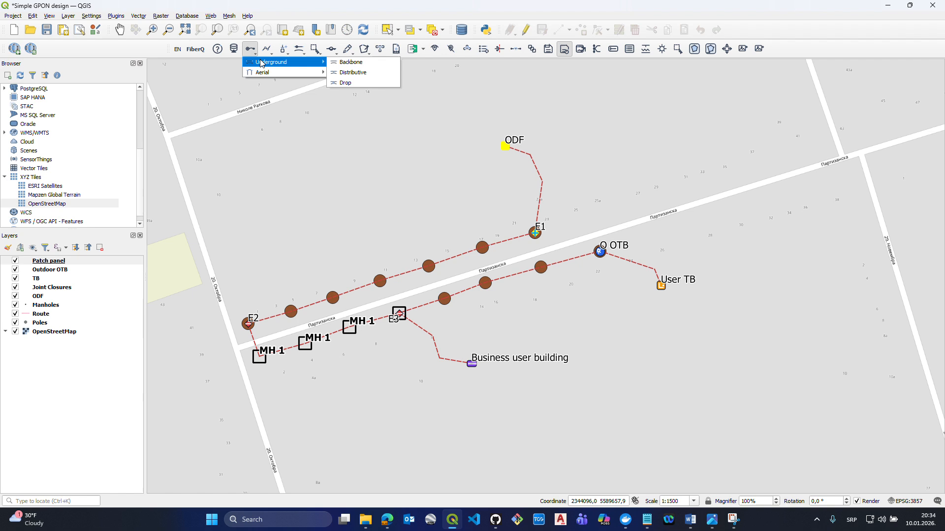
{"action": "left_click", "coordinate": [352, 62]}
{"action": "left_click_drag", "start_coordinate": [492, 164], "coordinate": [476, 158]}
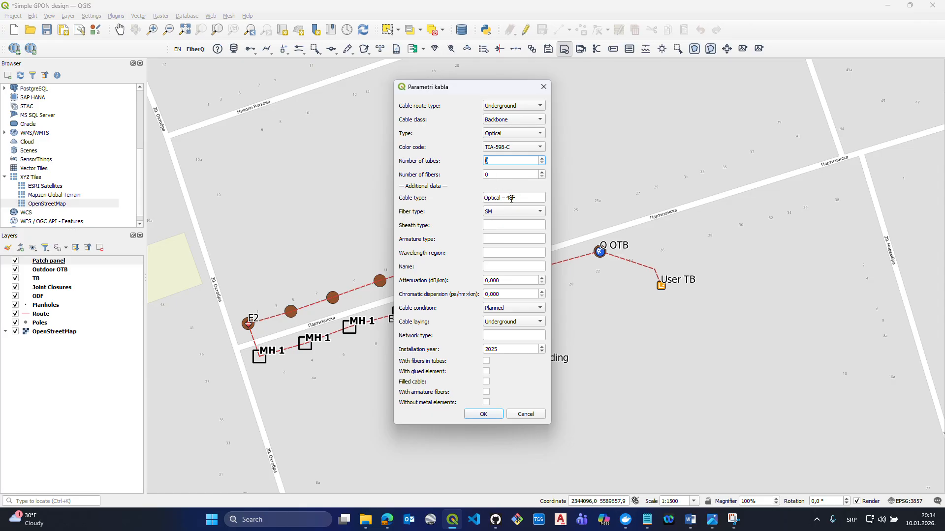
{"action": "left_click", "coordinate": [544, 87]}
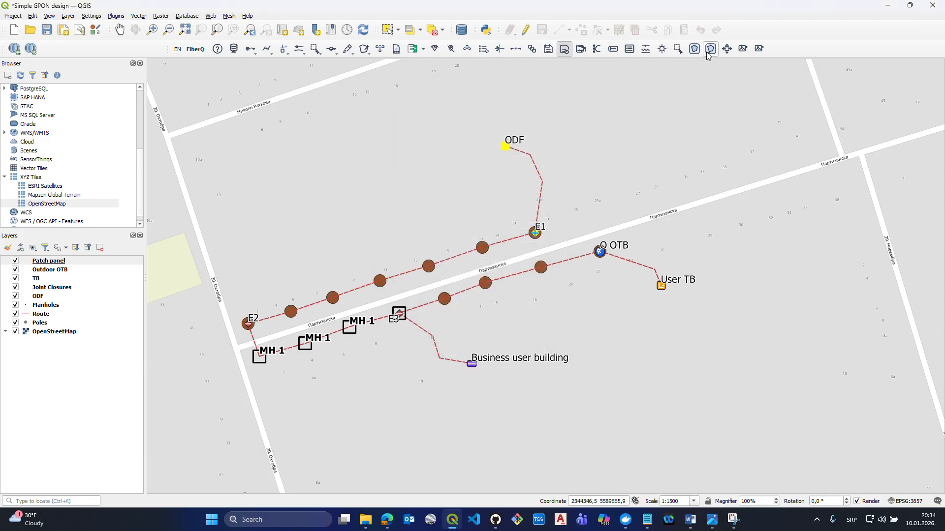
- Set the FiberQ default cable type to Optical – 96F and save the settings
{"action": "left_click", "coordinate": [663, 52]}
{"action": "left_click", "coordinate": [454, 219]}
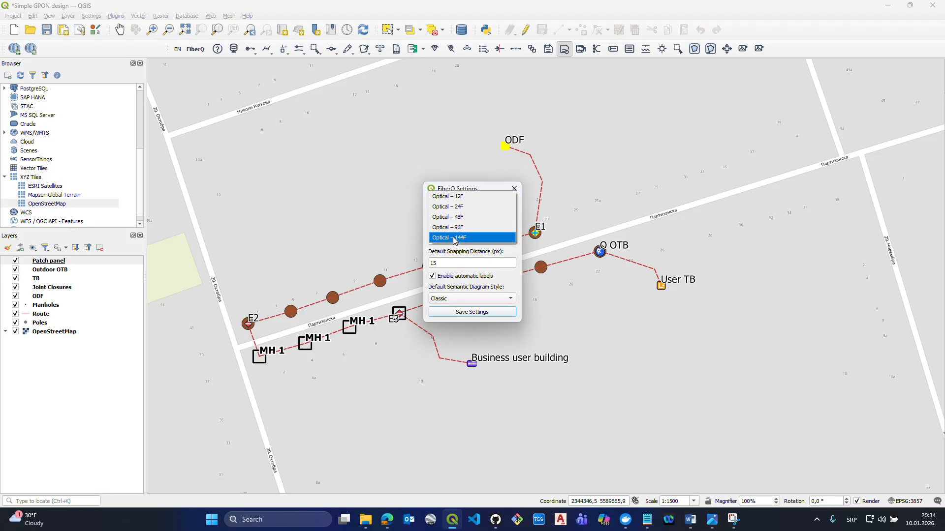
{"action": "left_click", "coordinate": [455, 227]}
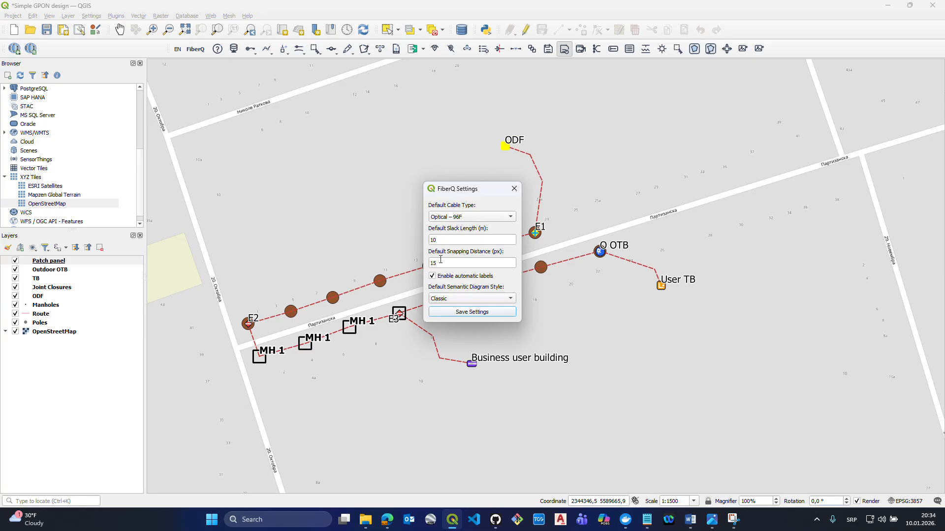
{"action": "left_click", "coordinate": [465, 313]}
- Lay an underground backbone cable with 12 tubes and 12 fibers from the ODF to E1, and clear the selection
{"action": "left_click", "coordinate": [253, 52]}
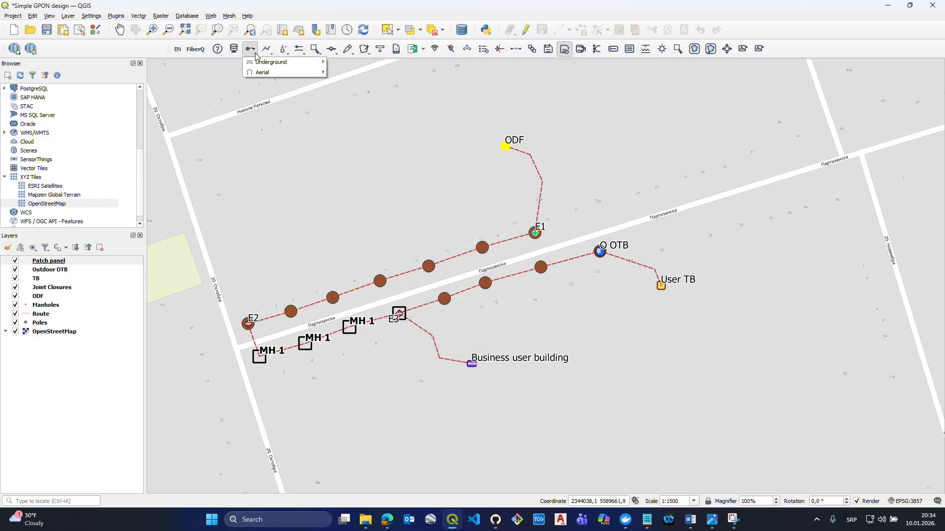
{"action": "mouse_move", "coordinate": [264, 62]}
{"action": "left_click", "coordinate": [347, 63]}
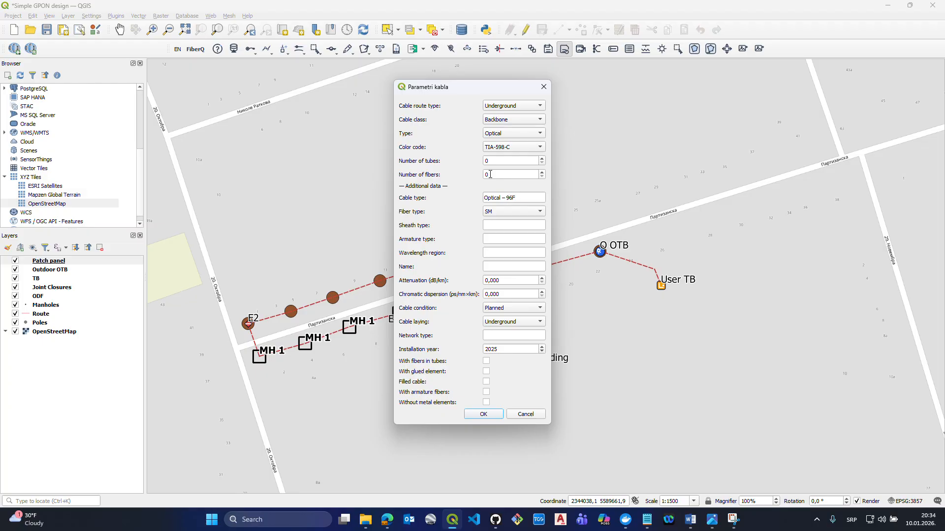
{"action": "left_click_drag", "start_coordinate": [495, 162], "coordinate": [481, 163]}
{"action": "type", "text": "12"}
{"action": "key", "text": "Tab"}
{"action": "type", "text": "12"}
{"action": "left_click", "coordinate": [486, 415]}
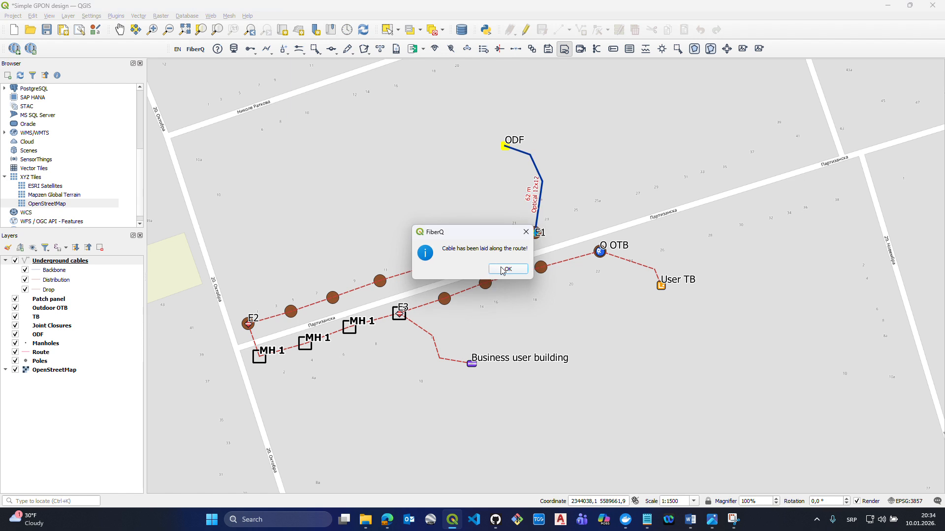
{"action": "left_click", "coordinate": [503, 269]}
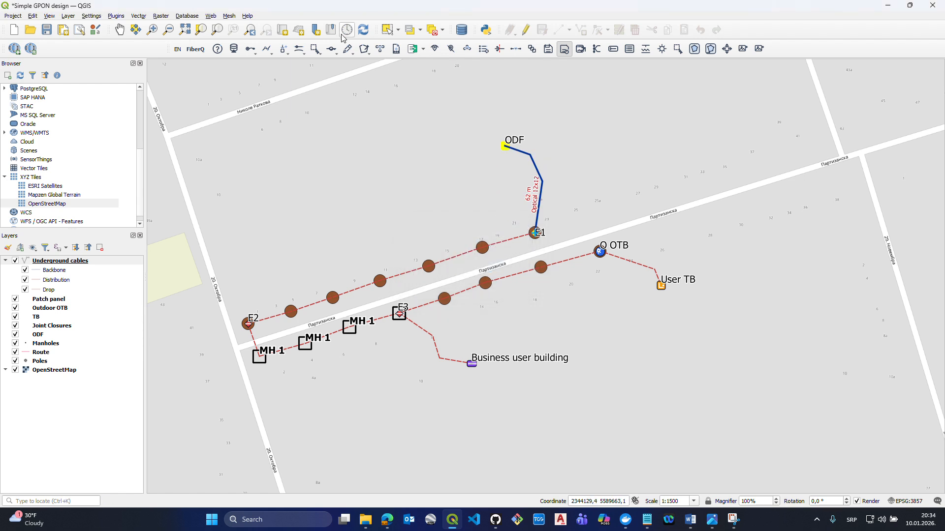
{"action": "left_click", "coordinate": [316, 49]}
{"action": "left_click", "coordinate": [330, 73]}
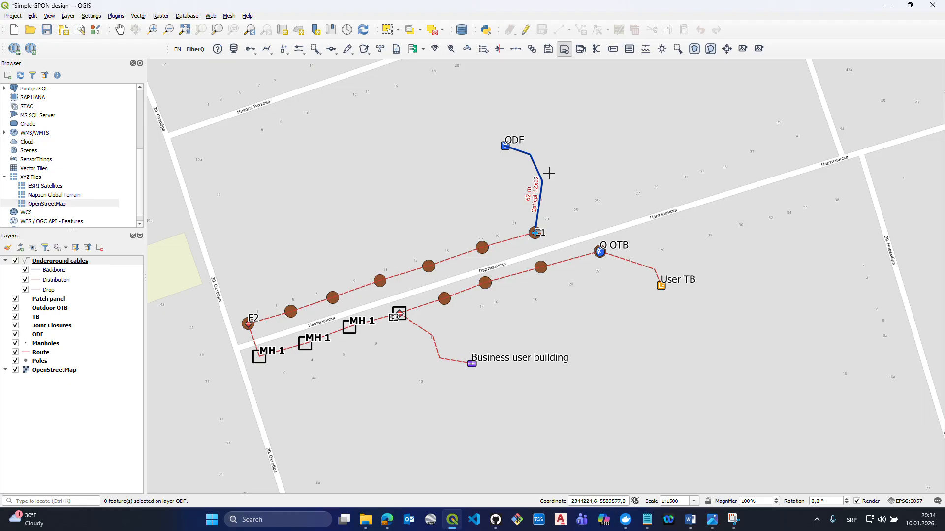
- Turn the labels of the Underground cables layer off and back on
{"action": "scroll", "coordinate": [549, 173], "scroll_direction": "up", "scroll_amount": 1}
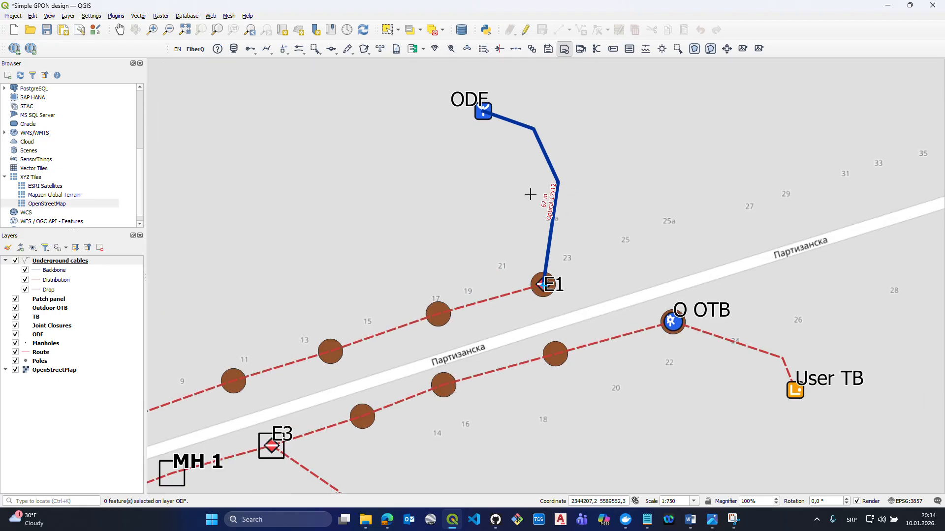
{"action": "right_click", "coordinate": [106, 262]}
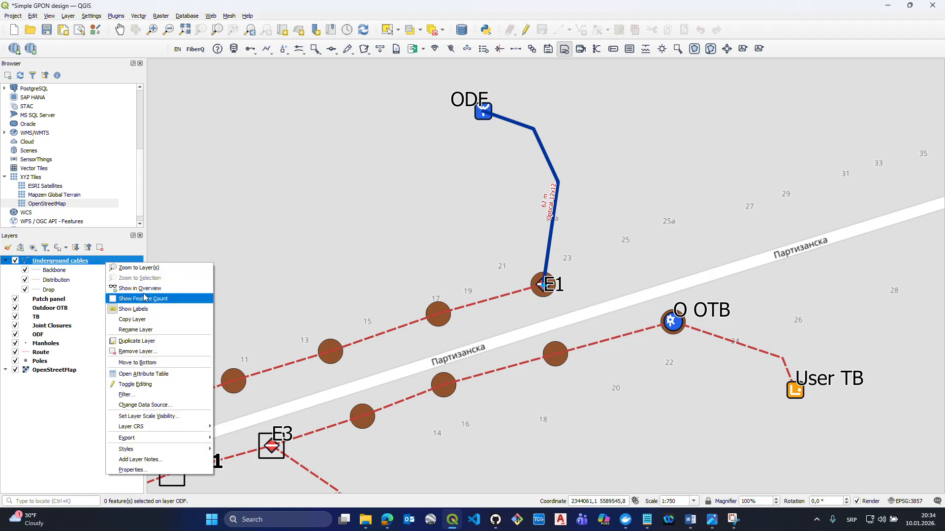
{"action": "left_click", "coordinate": [137, 309]}
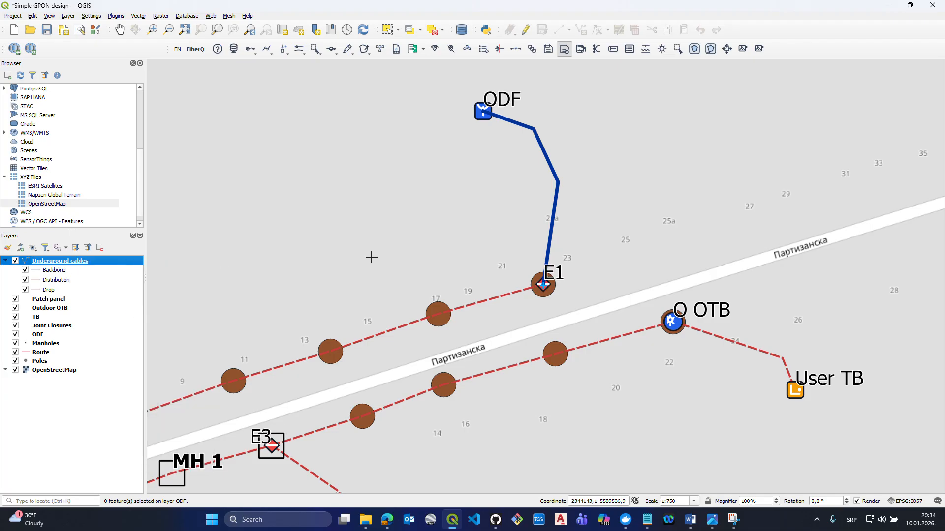
{"action": "right_click", "coordinate": [97, 263]}
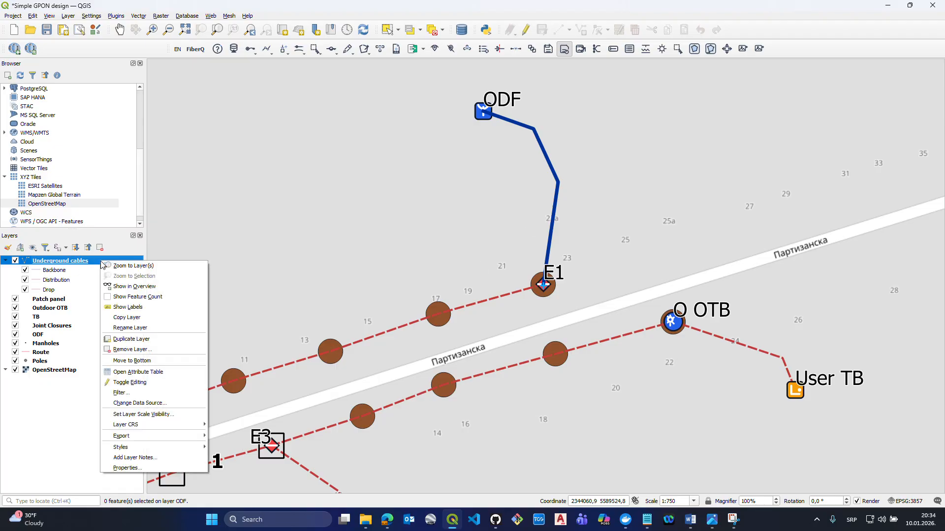
{"action": "left_click", "coordinate": [137, 307]}
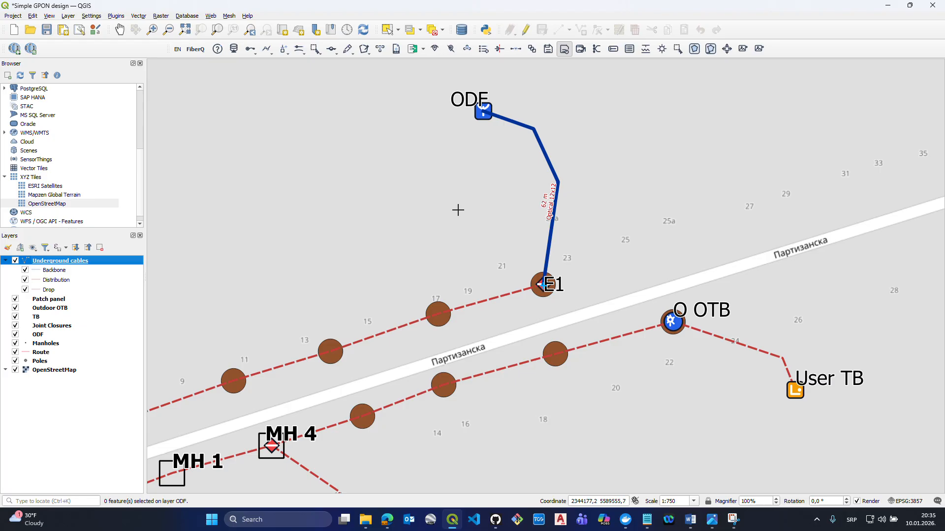
- Use Smart selection to select joint closures E1 and E3 as the end points of the distribution cable
{"action": "scroll", "coordinate": [484, 246], "scroll_direction": "down", "scroll_amount": 2}
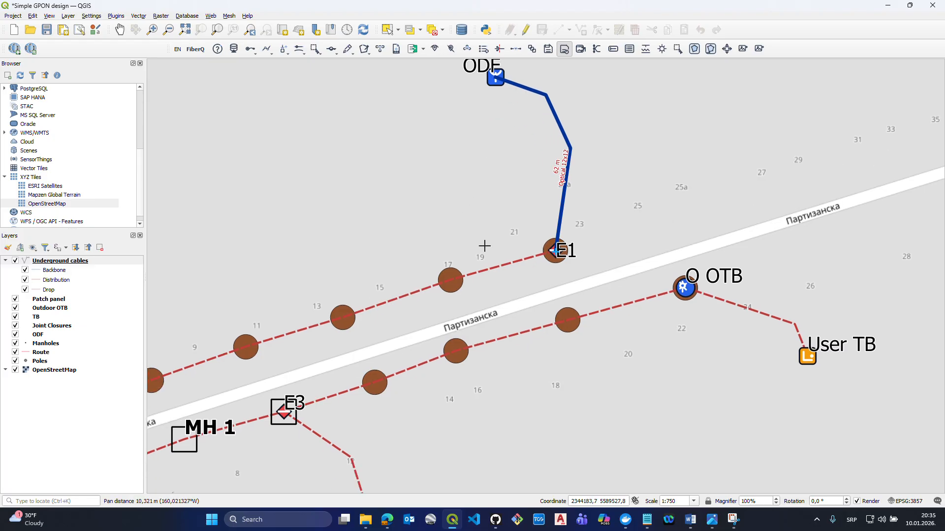
{"action": "left_click", "coordinate": [314, 52]}
{"action": "left_click", "coordinate": [320, 63]}
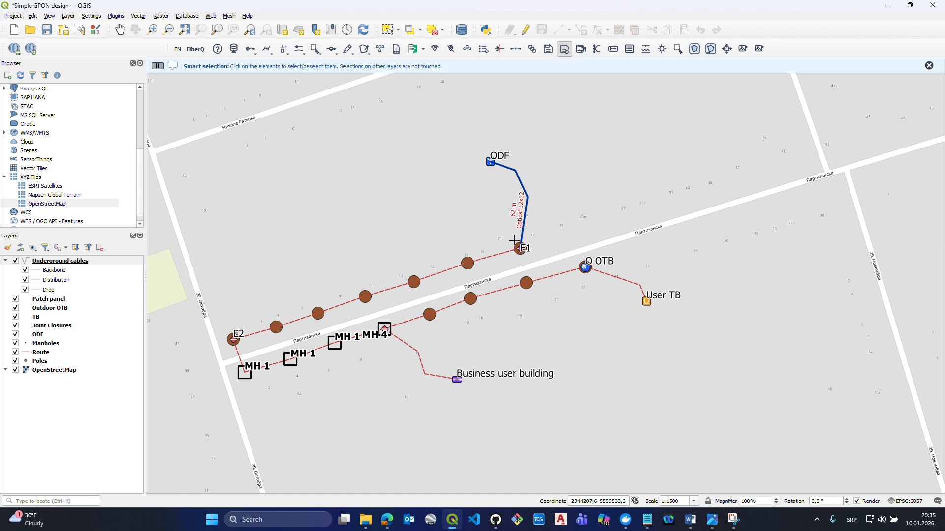
{"action": "scroll", "coordinate": [521, 252], "scroll_direction": "up", "scroll_amount": 2}
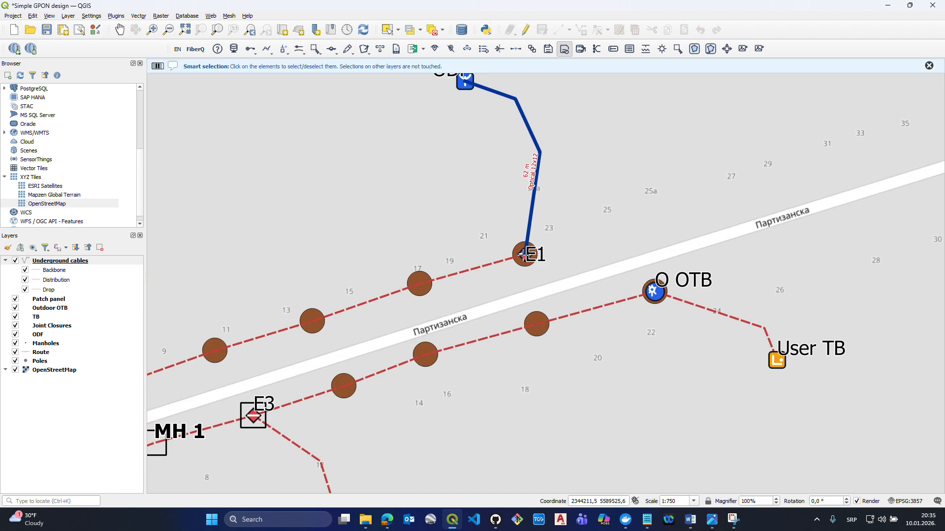
{"action": "left_click", "coordinate": [521, 254]}
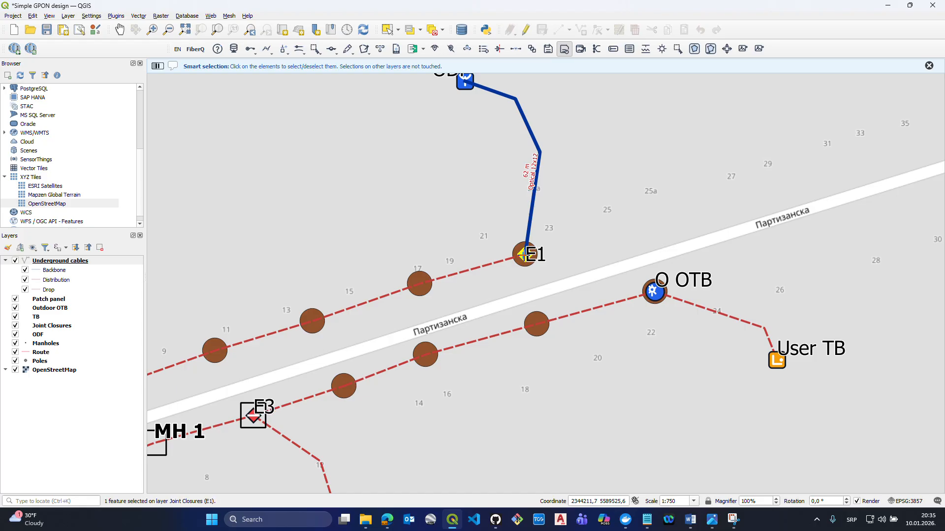
{"action": "scroll", "coordinate": [521, 254], "scroll_direction": "down", "scroll_amount": 2}
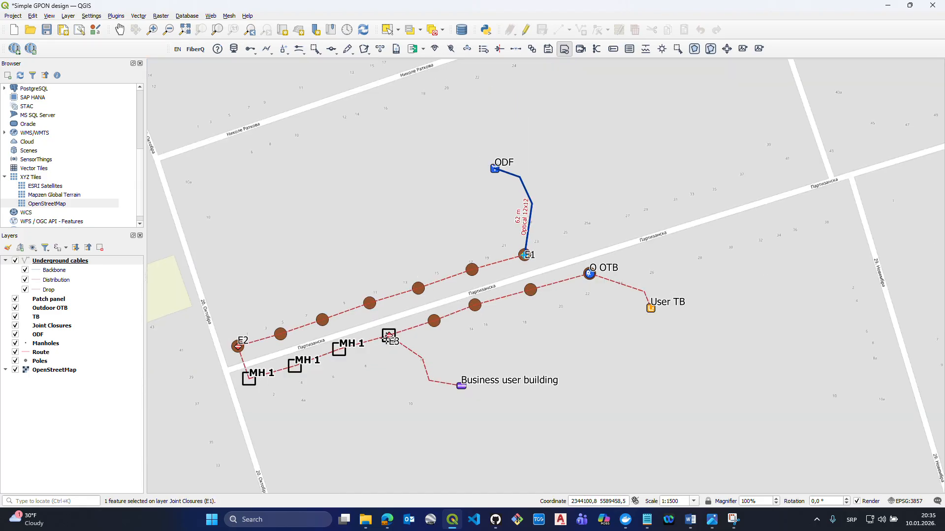
{"action": "scroll", "coordinate": [387, 339], "scroll_direction": "up", "scroll_amount": 1}
{"action": "left_click", "coordinate": [390, 334]}
{"action": "scroll", "coordinate": [390, 334], "scroll_direction": "down", "scroll_amount": 1}
{"action": "left_click_drag", "start_coordinate": [418, 346], "coordinate": [473, 326]}
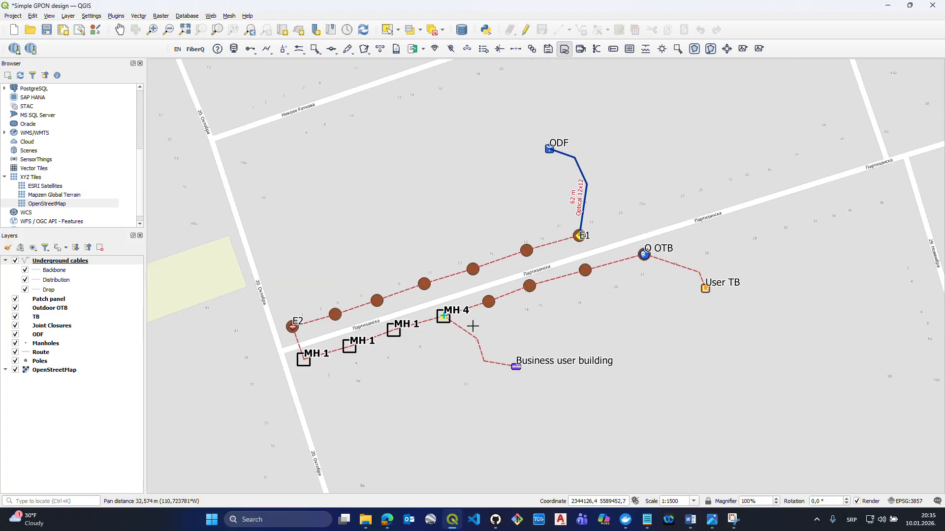
- Lay an underground distribution cable with 8 tubes and 12 fibers between E1 and E3, and clear the selection
{"action": "left_click", "coordinate": [251, 51]}
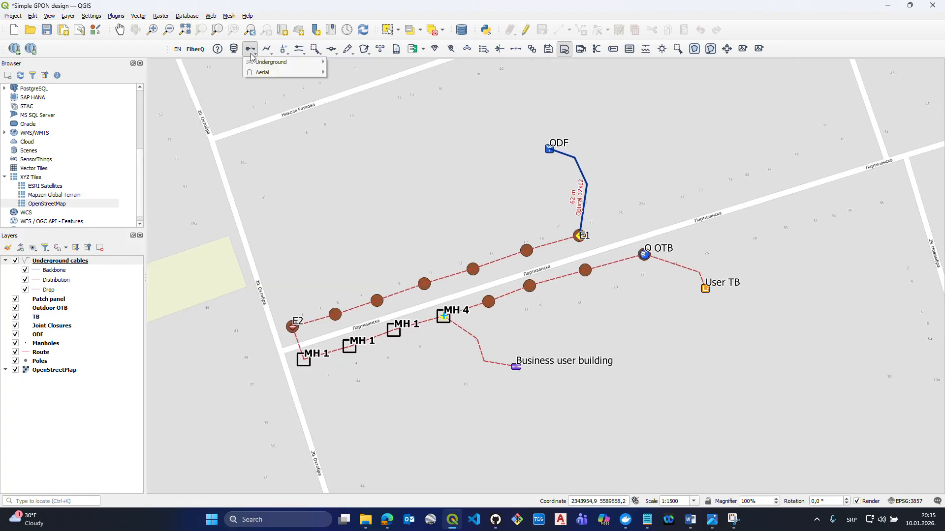
{"action": "mouse_move", "coordinate": [295, 62]}
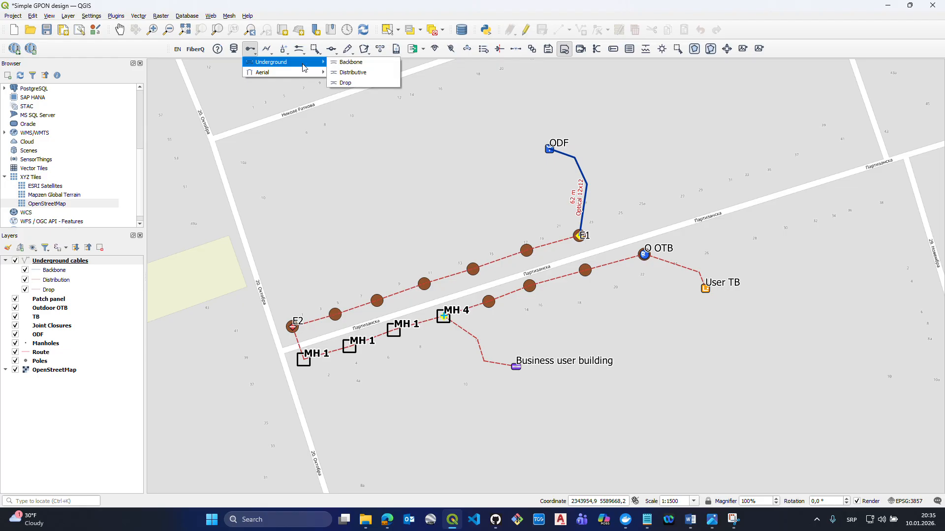
{"action": "left_click", "coordinate": [358, 74]}
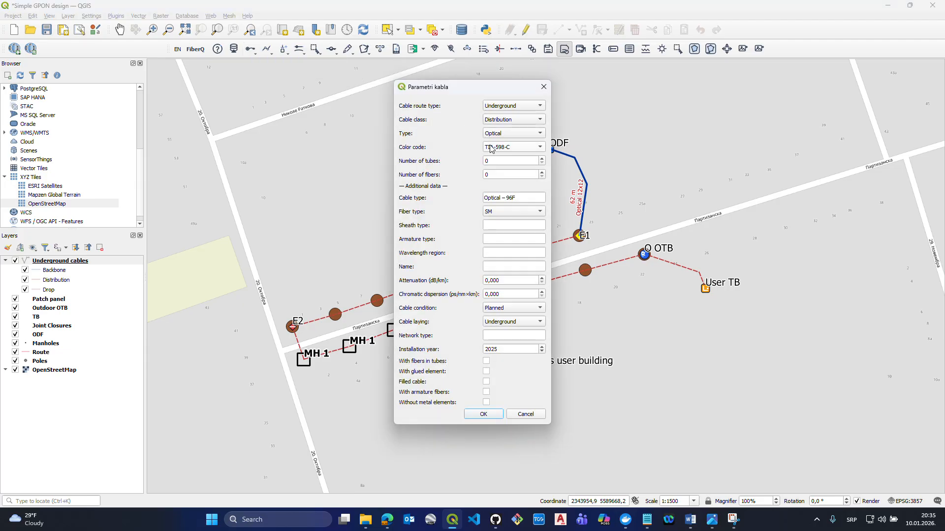
{"action": "double_click", "coordinate": [505, 175]}
{"action": "type", "text": "12"}
{"action": "left_click", "coordinate": [482, 415]}
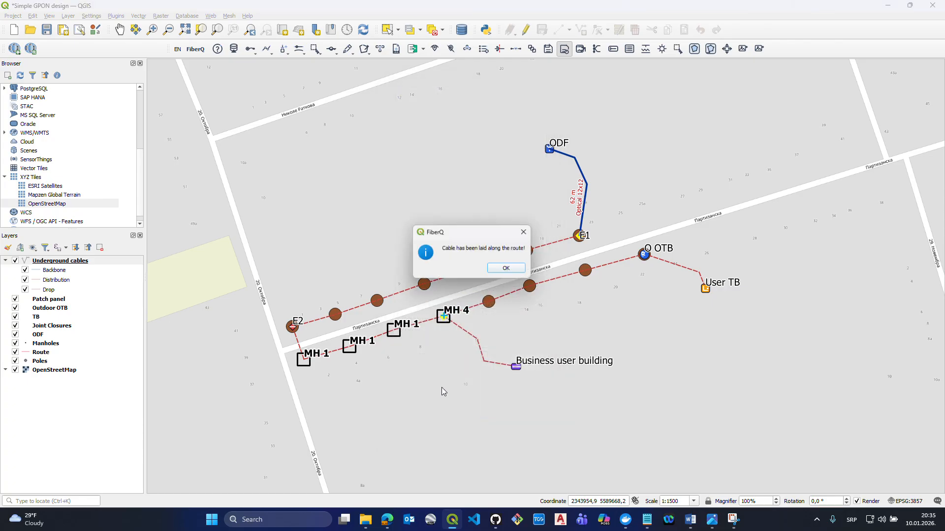
{"action": "left_click", "coordinate": [514, 267]}
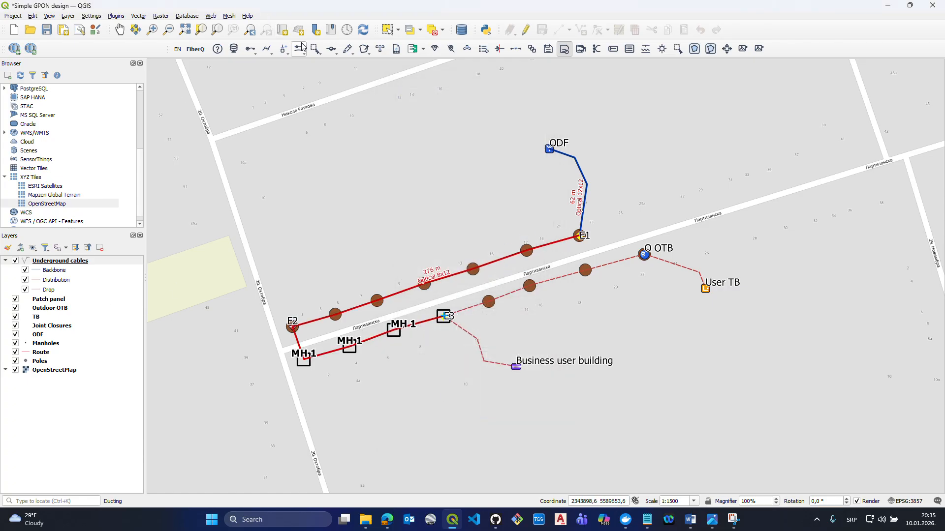
{"action": "left_click", "coordinate": [316, 49]}
{"action": "left_click", "coordinate": [363, 64]}
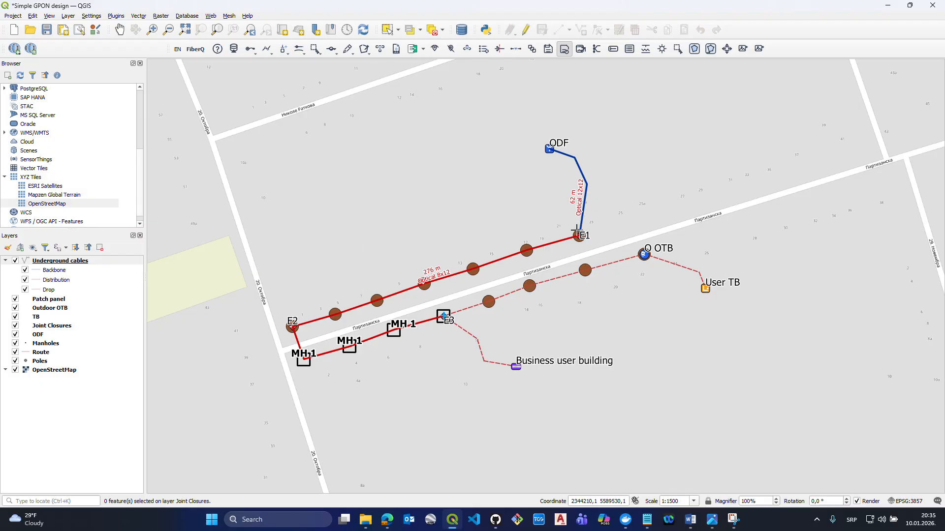
- Open the list of latent elements and locate the cables with ID 1 and ID 2 on the map in turn
{"action": "left_click", "coordinate": [482, 49]}
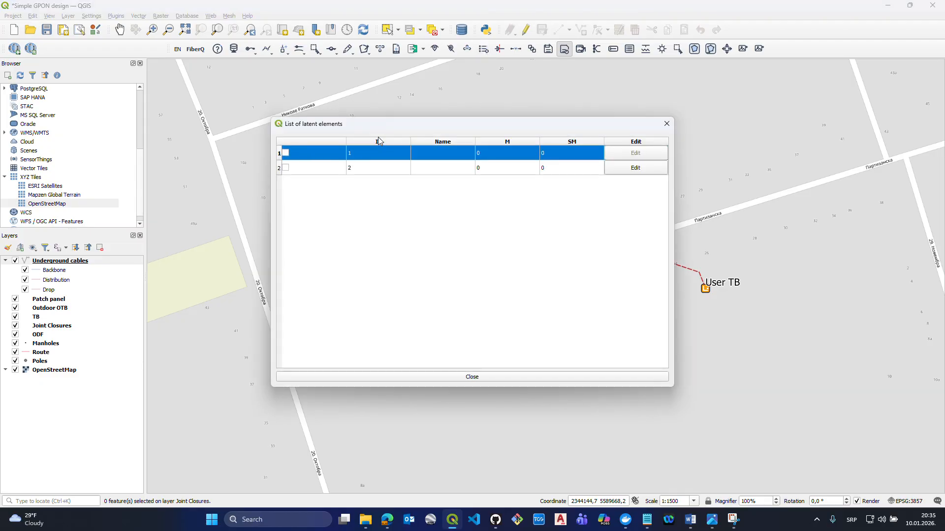
{"action": "left_click_drag", "start_coordinate": [377, 137], "coordinate": [650, 168]}
{"action": "left_click", "coordinate": [560, 192]}
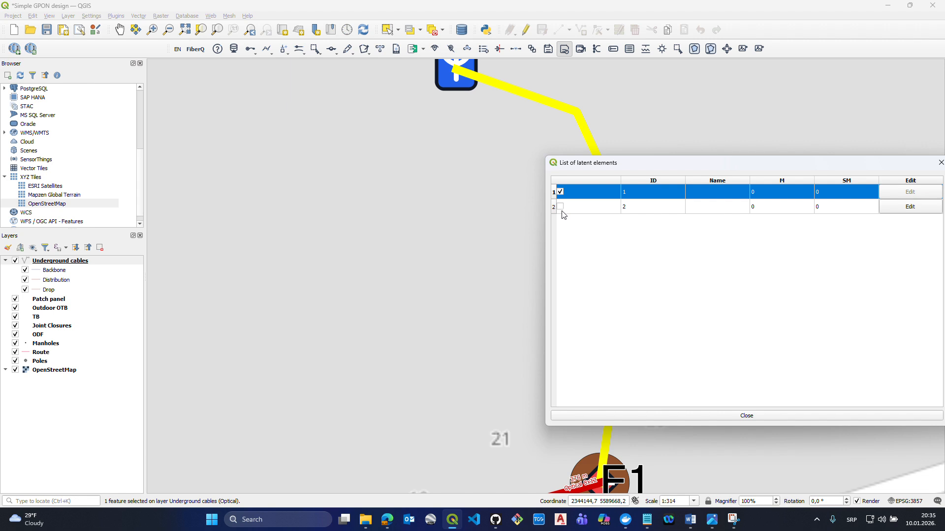
{"action": "left_click", "coordinate": [562, 210]}
{"action": "left_click", "coordinate": [561, 208]}
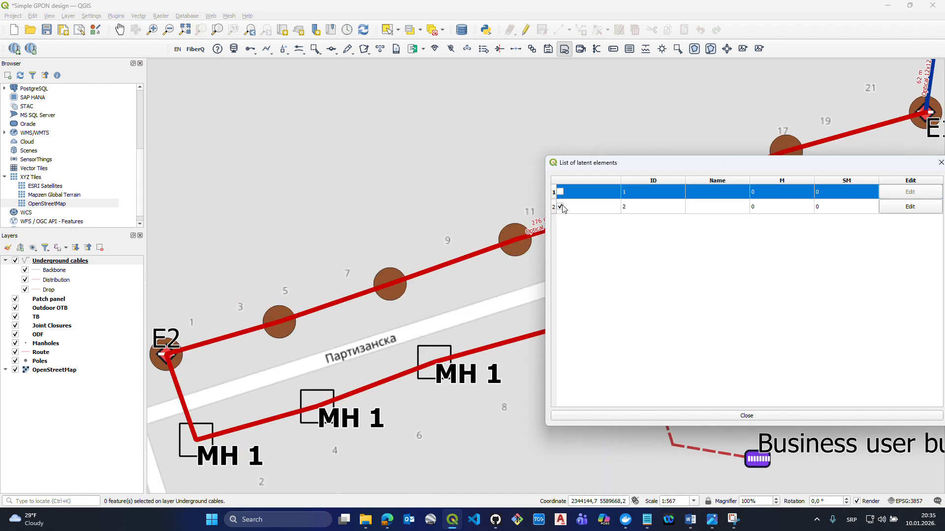
{"action": "left_click_drag", "start_coordinate": [638, 166], "coordinate": [622, 143]}
{"action": "left_click", "coordinate": [539, 181]}
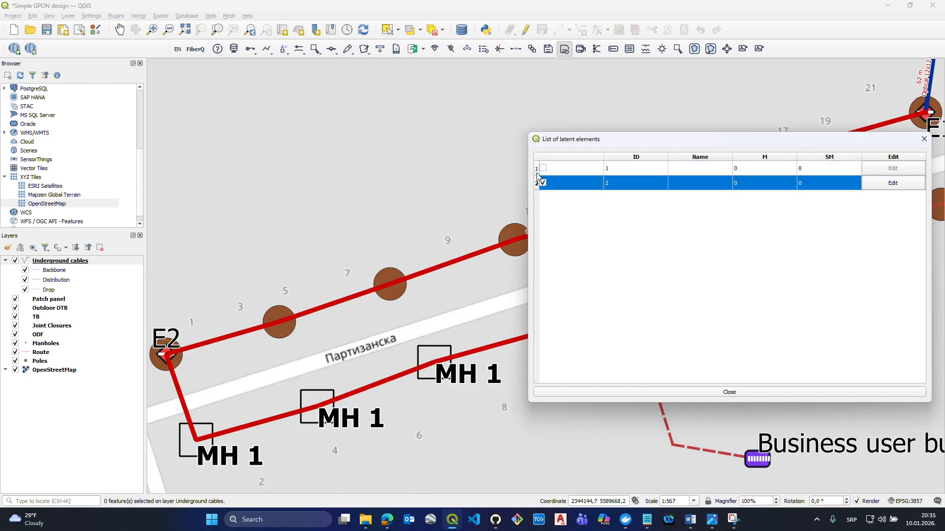
{"action": "left_click", "coordinate": [537, 169]}
{"action": "left_click", "coordinate": [539, 180]}
{"action": "left_click", "coordinate": [542, 184]}
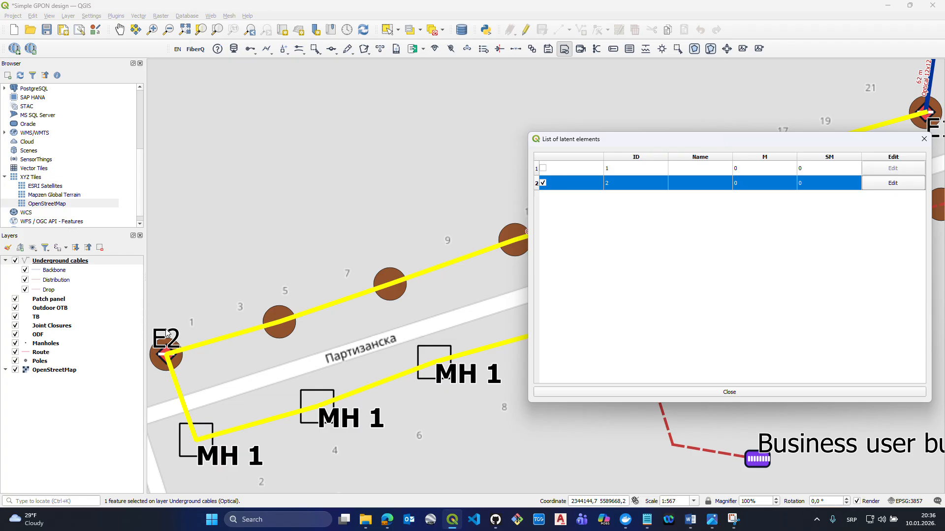
- Inspect the latent element settings of the cable with ID 2, close the list without changes and clear the selection
{"action": "left_click", "coordinate": [894, 183]}
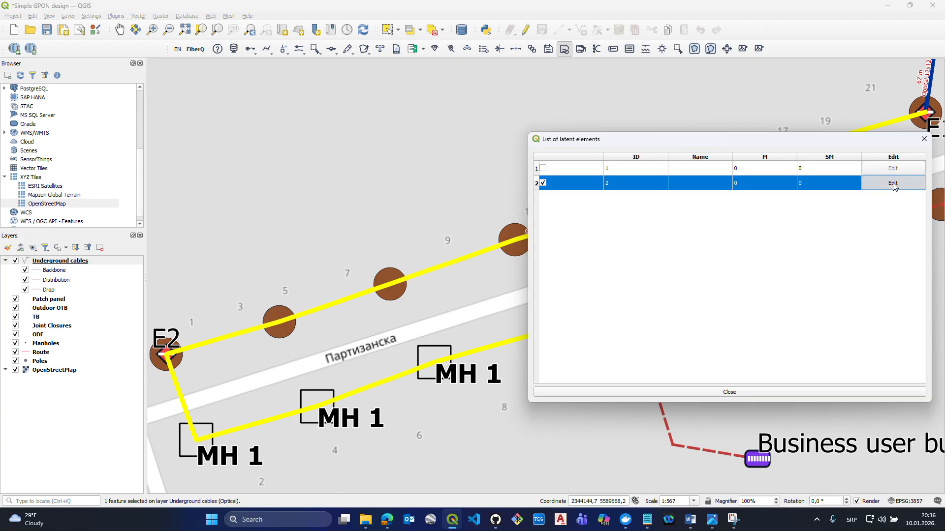
{"action": "double_click", "coordinate": [540, 169]}
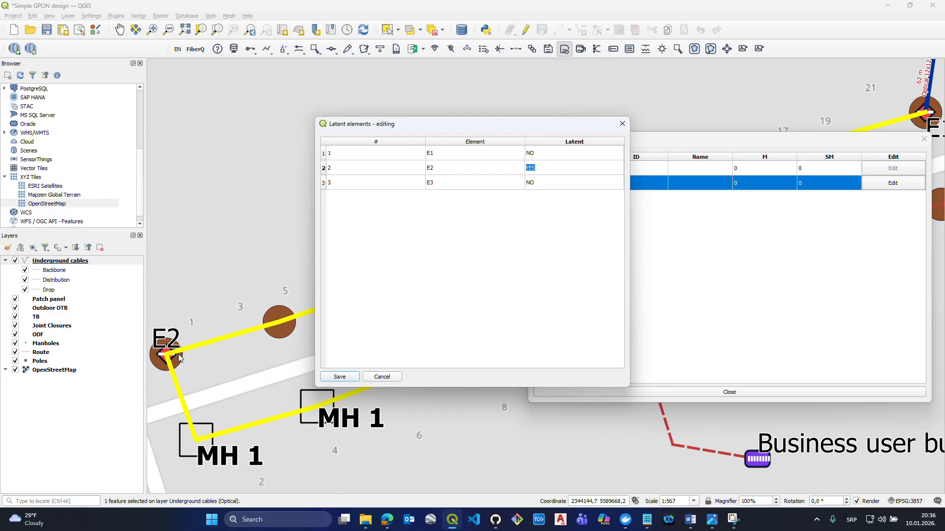
{"action": "left_click", "coordinate": [622, 124]}
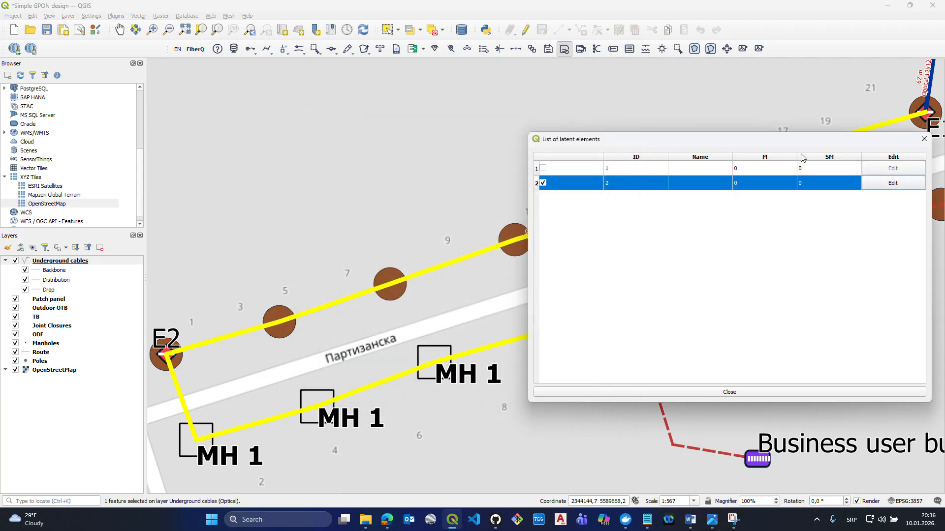
{"action": "left_click_drag", "start_coordinate": [820, 142], "coordinate": [771, 145]}
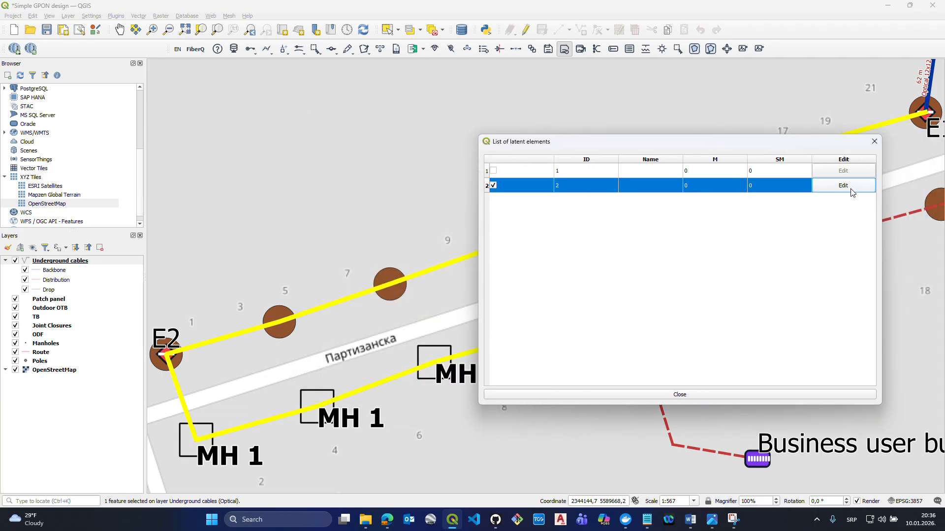
{"action": "left_click", "coordinate": [872, 142]}
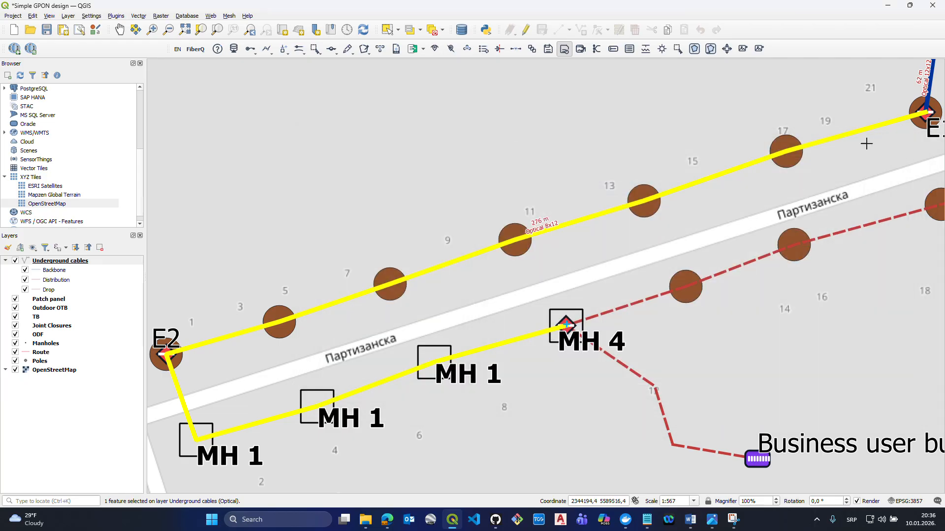
{"action": "left_click", "coordinate": [319, 52]}
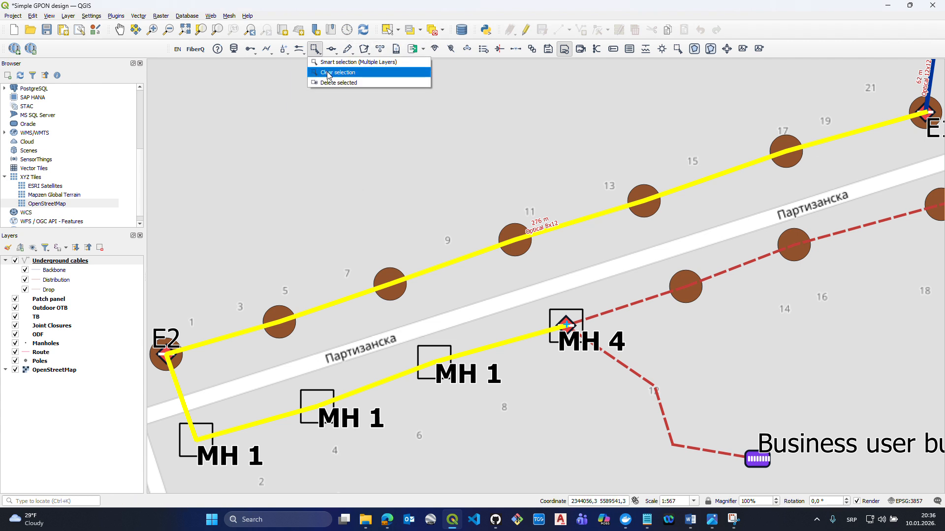
{"action": "left_click", "coordinate": [327, 72]}
- Use Smart selection to select joint closure E3 and the Business user building patch panel as cable end points
{"action": "scroll", "coordinate": [377, 188], "scroll_direction": "down", "scroll_amount": 1}
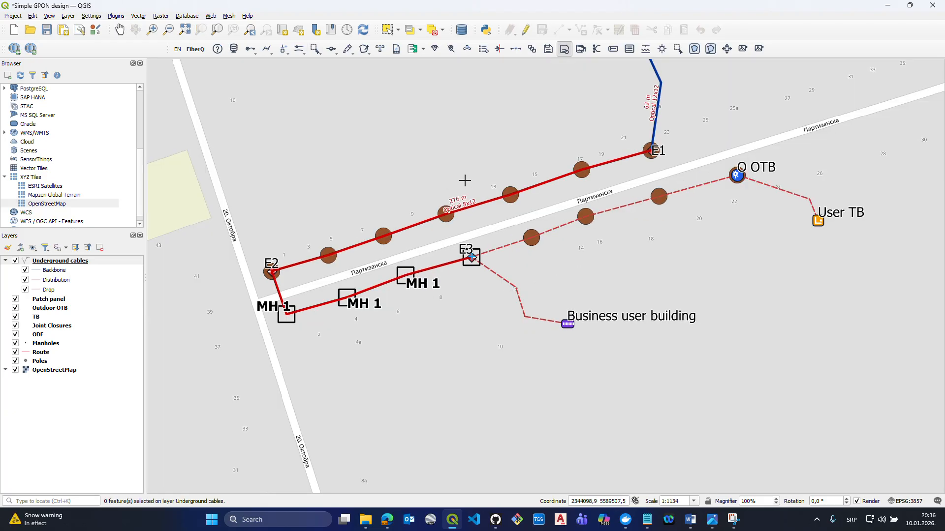
{"action": "left_click_drag", "start_coordinate": [702, 193], "coordinate": [670, 216]}
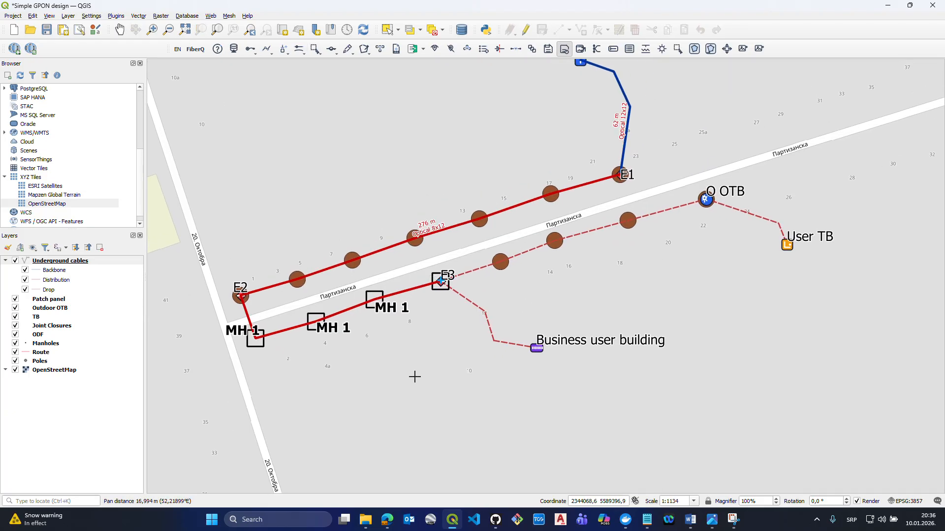
{"action": "left_click_drag", "start_coordinate": [625, 265], "coordinate": [568, 261]}
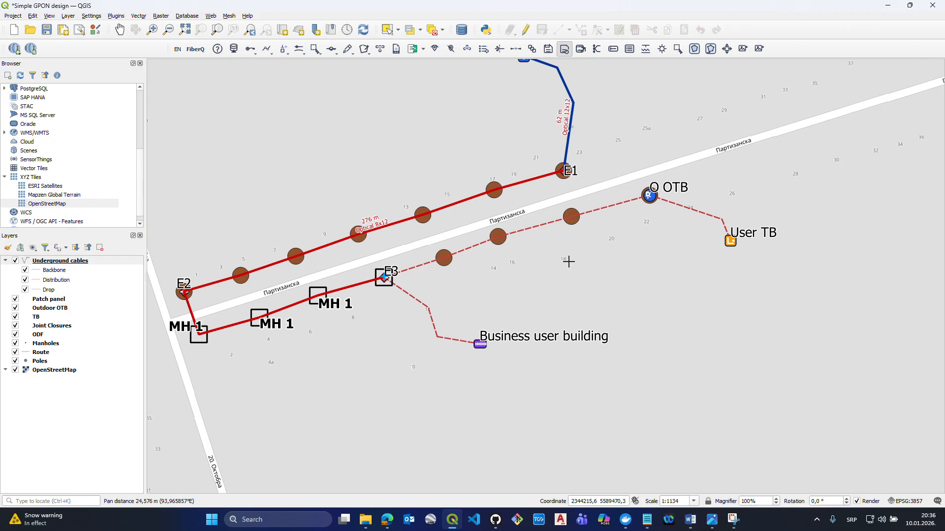
{"action": "left_click", "coordinate": [303, 53]}
{"action": "left_click", "coordinate": [323, 62]}
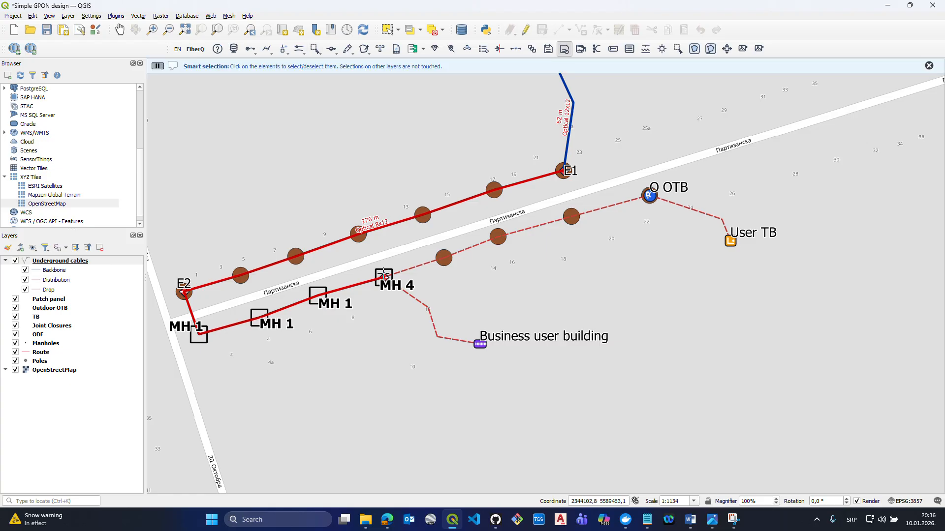
{"action": "left_click", "coordinate": [481, 344]}
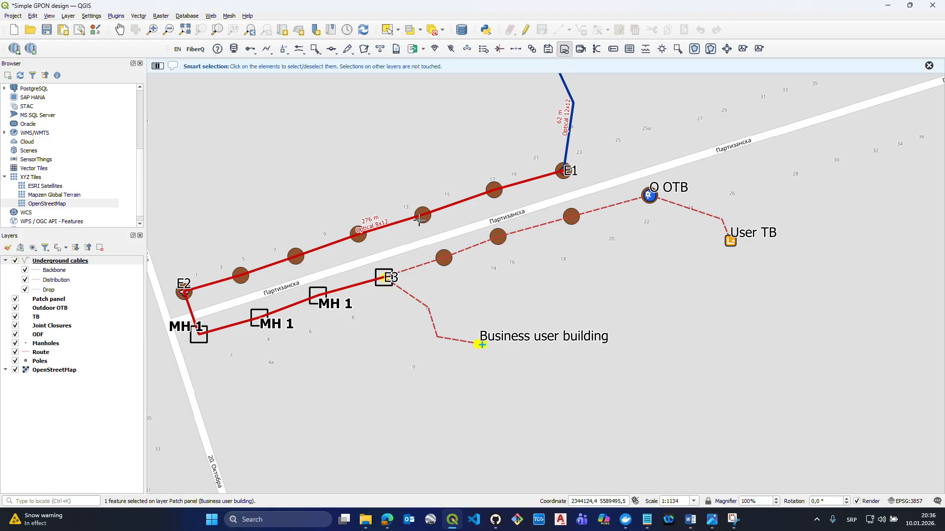
- Lay an underground distribution cable with 2 tubes and 6 fibers from E3 to the Business user building, and clear the selection
{"action": "left_click", "coordinate": [266, 51]}
{"action": "left_click", "coordinate": [250, 48]}
{"action": "mouse_move", "coordinate": [285, 62]}
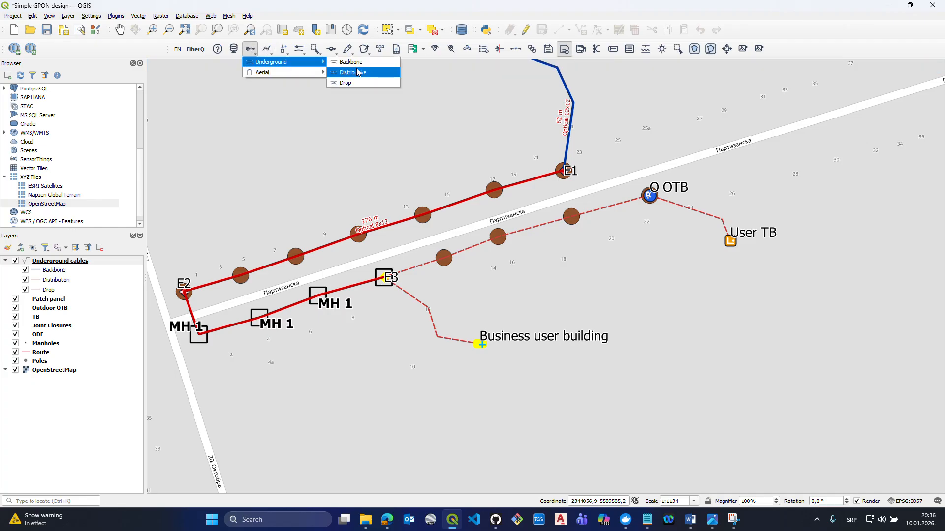
{"action": "left_click", "coordinate": [351, 74]}
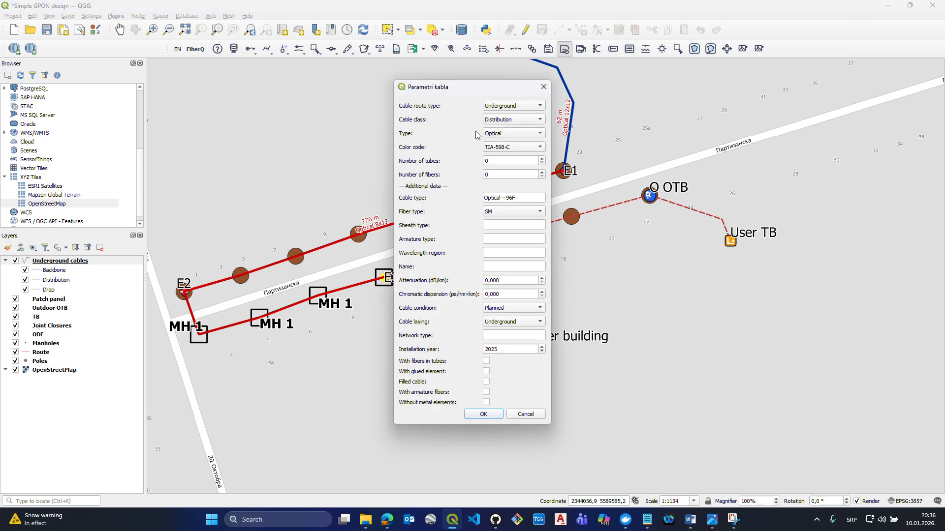
{"action": "double_click", "coordinate": [497, 158]}
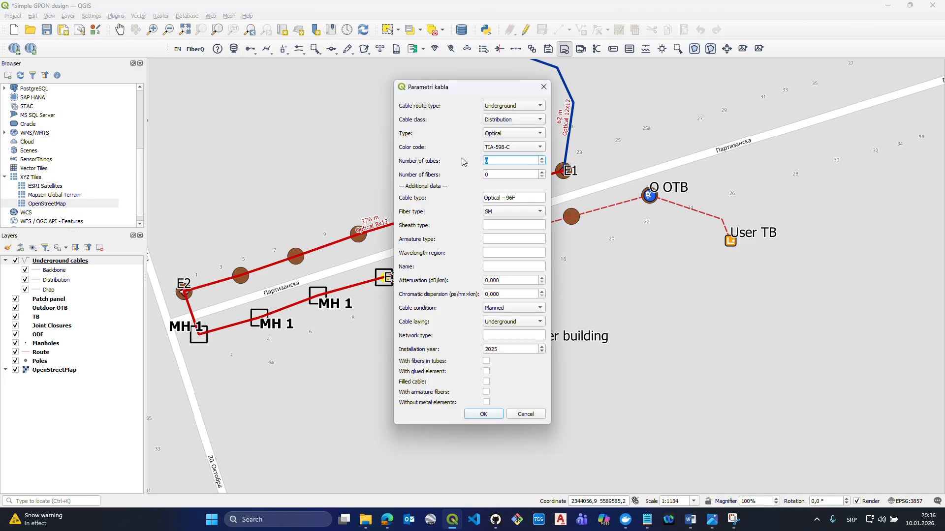
{"action": "double_click", "coordinate": [496, 173]}
{"action": "type", "text": "6"}
{"action": "left_click", "coordinate": [486, 415]}
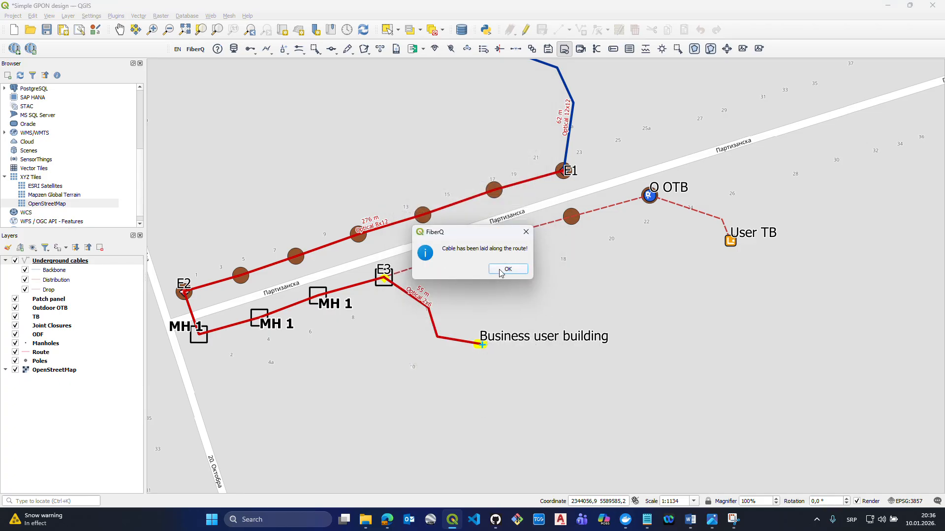
{"action": "left_click", "coordinate": [500, 271]}
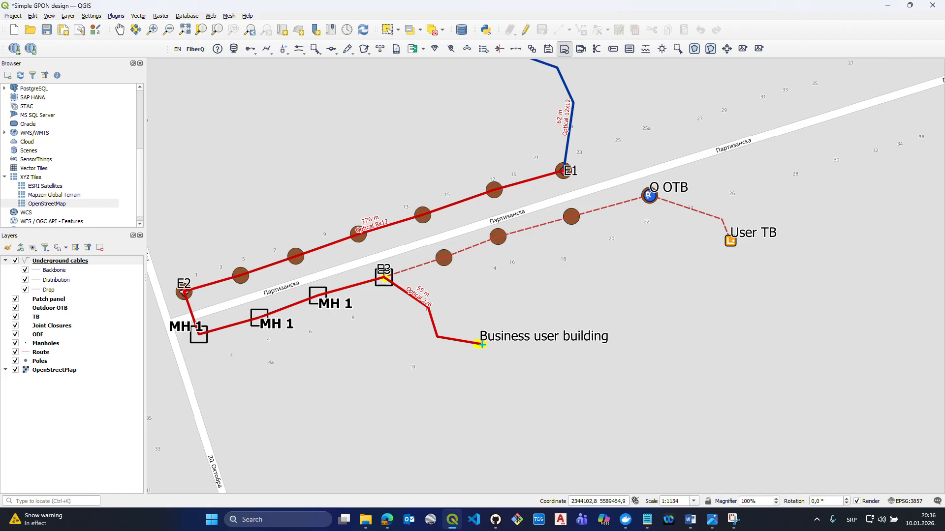
{"action": "left_click", "coordinate": [313, 50]}
{"action": "left_click", "coordinate": [333, 72]}
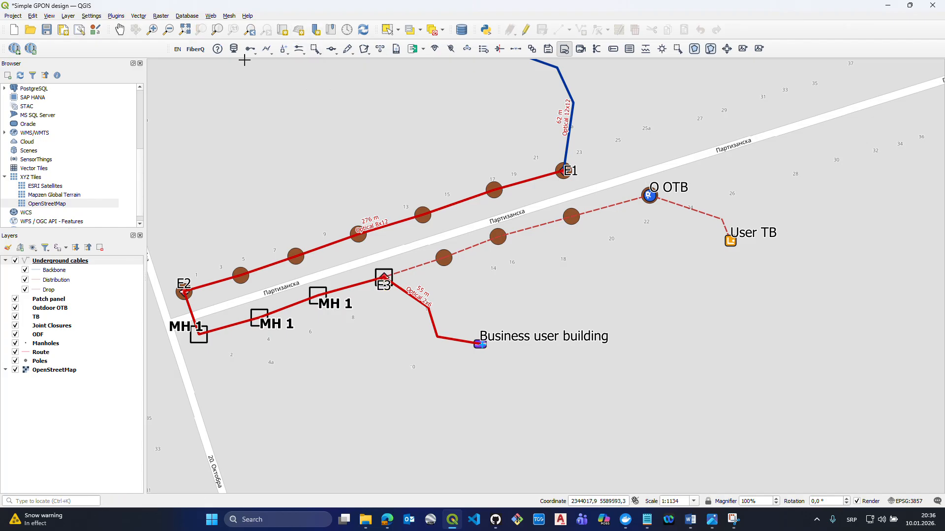
- Use Smart selection to select joint closure E3 and the outdoor terminal box O OTB as cable end points
{"action": "left_click", "coordinate": [267, 52]}
{"action": "left_click", "coordinate": [256, 51]}
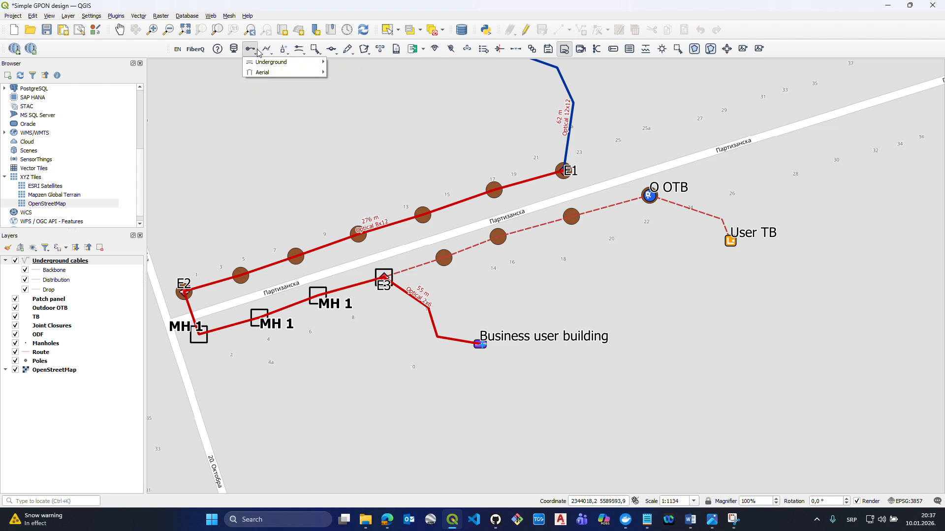
{"action": "left_click", "coordinate": [265, 50]}
{"action": "left_click", "coordinate": [315, 50]}
{"action": "left_click", "coordinate": [333, 70]}
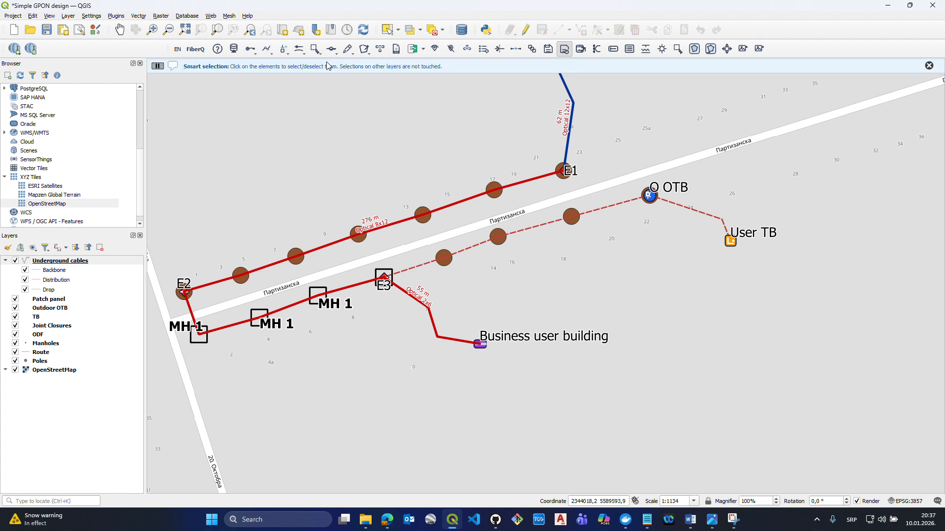
{"action": "left_click", "coordinate": [384, 277]}
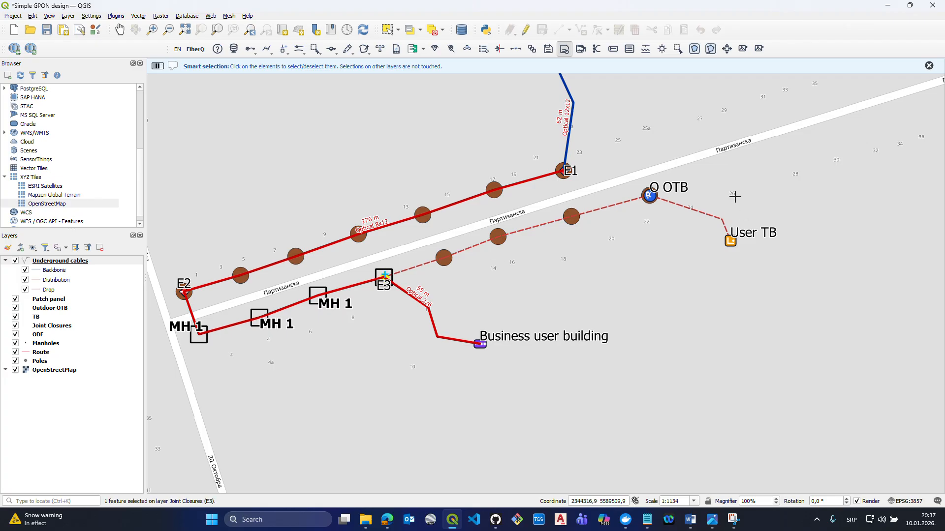
{"action": "left_click", "coordinate": [649, 195]}
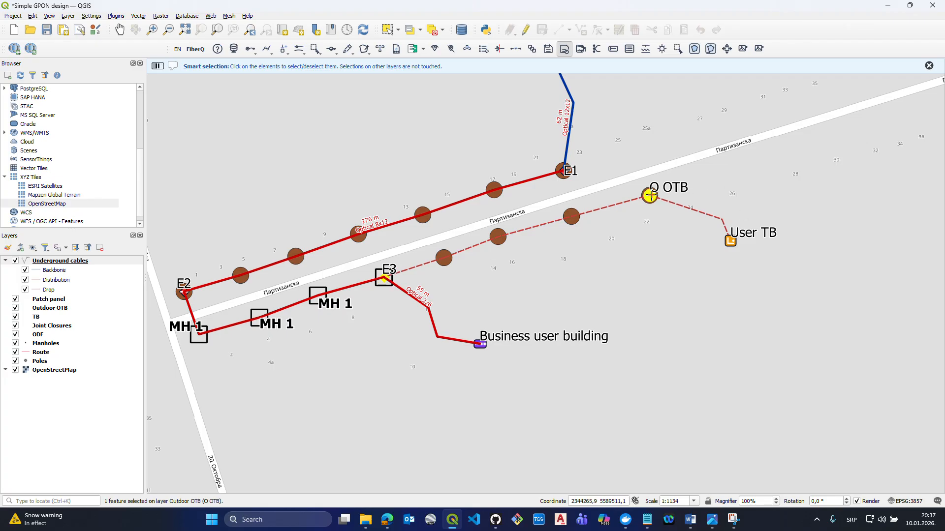
- Lay an aerial distribution cable with 4 tubes and 6 fibers from E3 to O OTB, and clear the selection
{"action": "left_click", "coordinate": [256, 51]}
{"action": "mouse_move", "coordinate": [277, 73]}
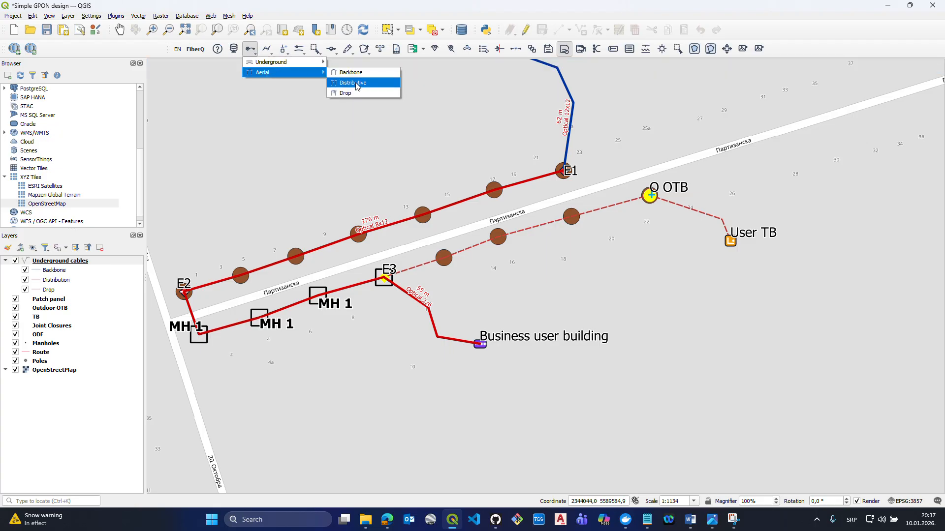
{"action": "left_click", "coordinate": [356, 84]}
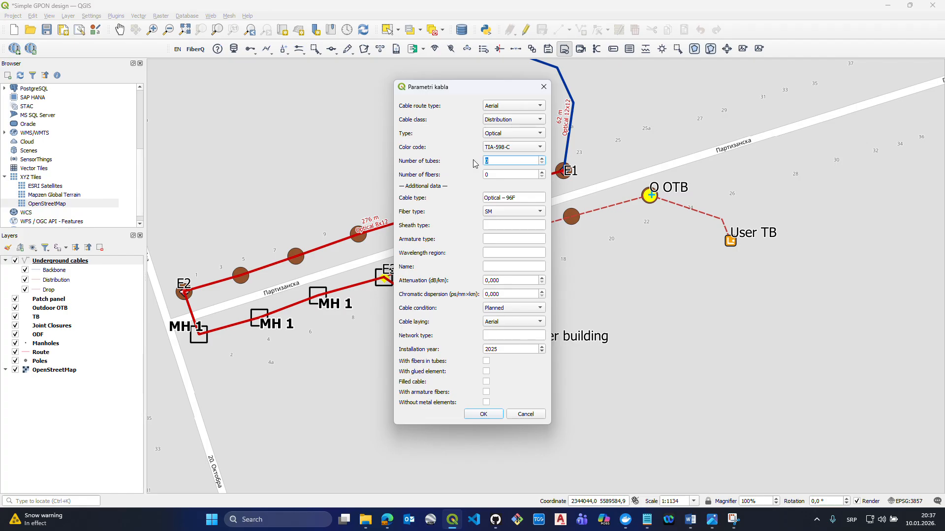
{"action": "key", "text": "Tab"}
{"action": "left_click", "coordinate": [482, 415]}
{"action": "left_click", "coordinate": [507, 268]}
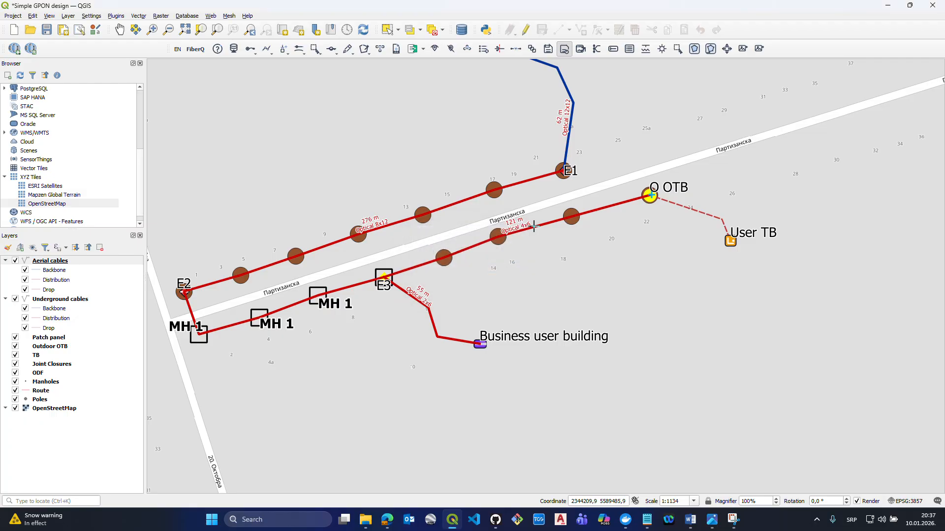
{"action": "left_click", "coordinate": [316, 50]}
{"action": "left_click", "coordinate": [328, 72]}
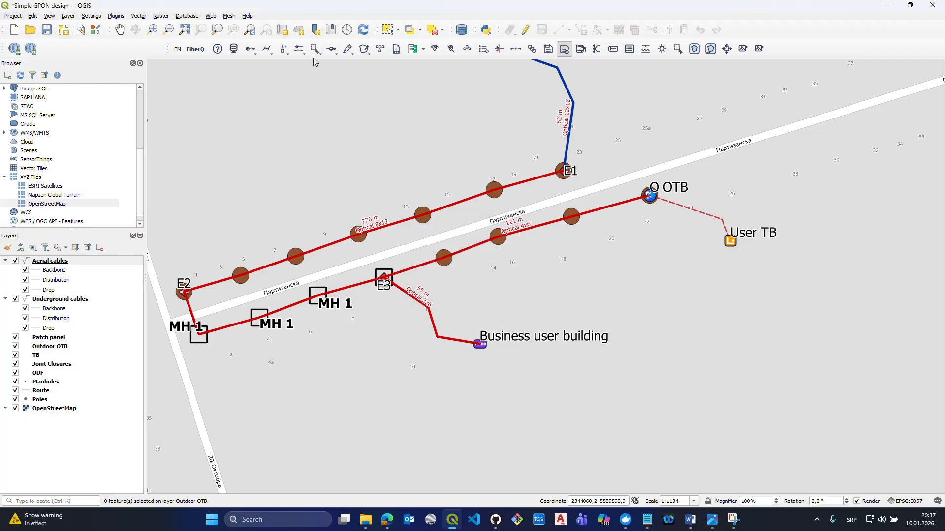
- Use Smart selection to select O OTB and User TB as cable end points, and check the GPON logical chain diagram
{"action": "left_click", "coordinate": [318, 51]}
{"action": "left_click", "coordinate": [364, 62]}
{"action": "left_click", "coordinate": [649, 196]}
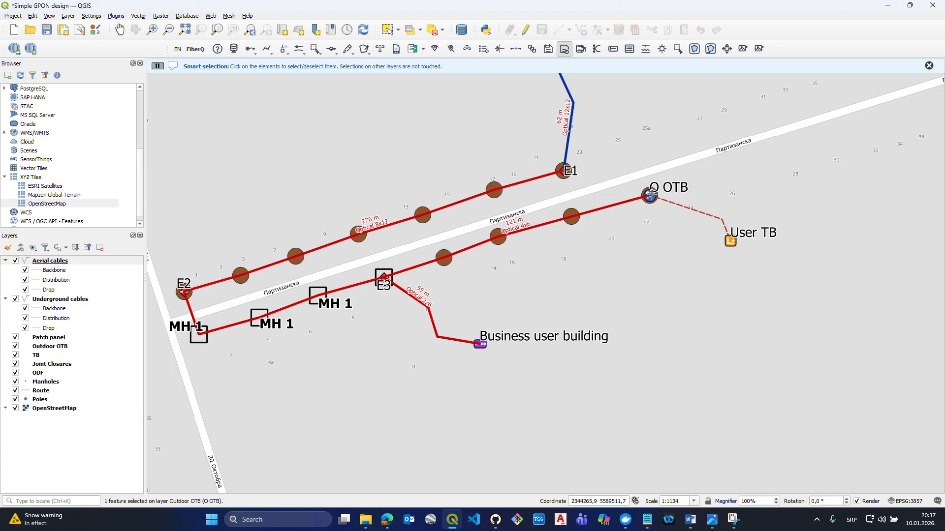
{"action": "left_click", "coordinate": [733, 240]}
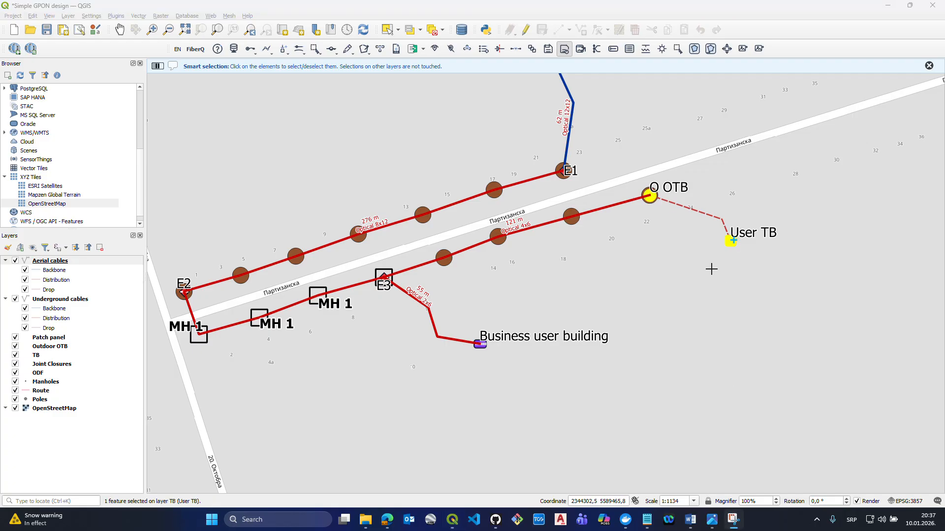
{"action": "left_click", "coordinate": [718, 526]}
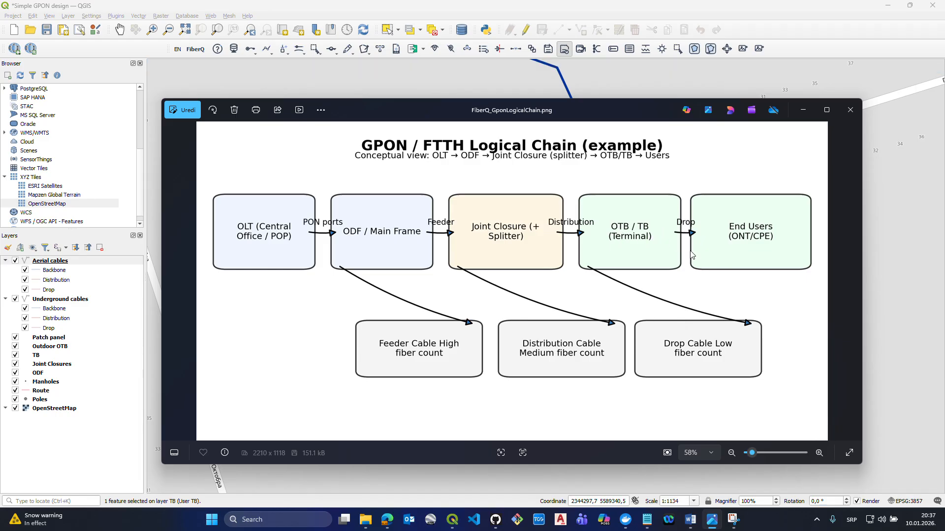
{"action": "left_click", "coordinate": [734, 7]}
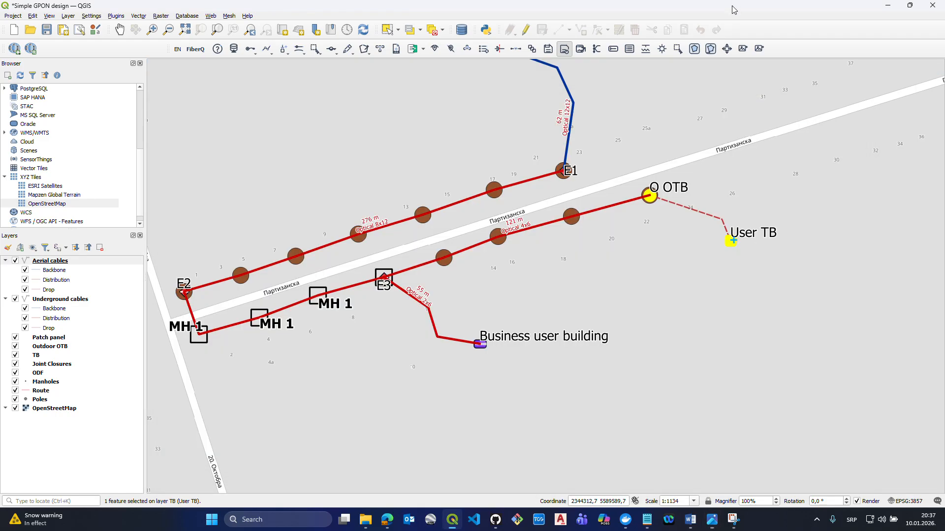
- Lay an aerial drop cable with 1 tube and 6 fibers from O OTB to User TB, and clear the selection
{"action": "left_click", "coordinate": [259, 51]}
{"action": "mouse_move", "coordinate": [264, 72]}
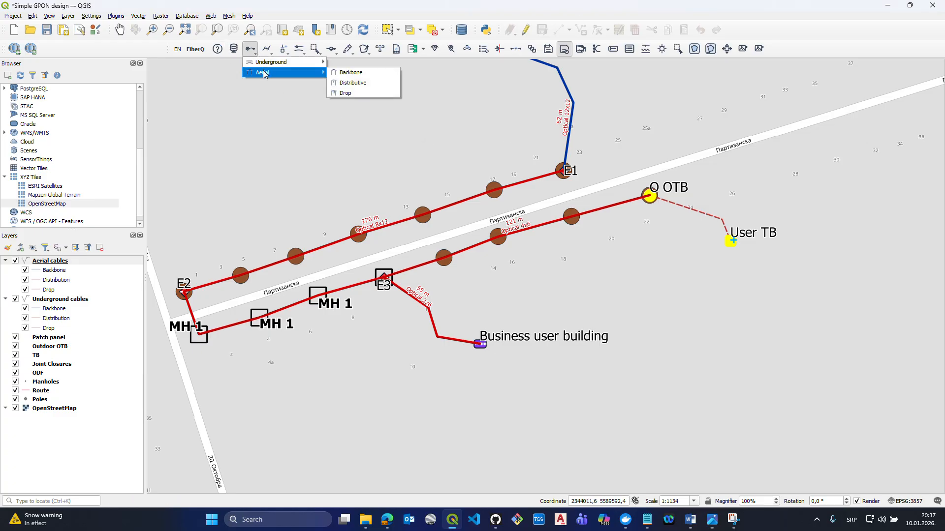
{"action": "left_click", "coordinate": [346, 93]}
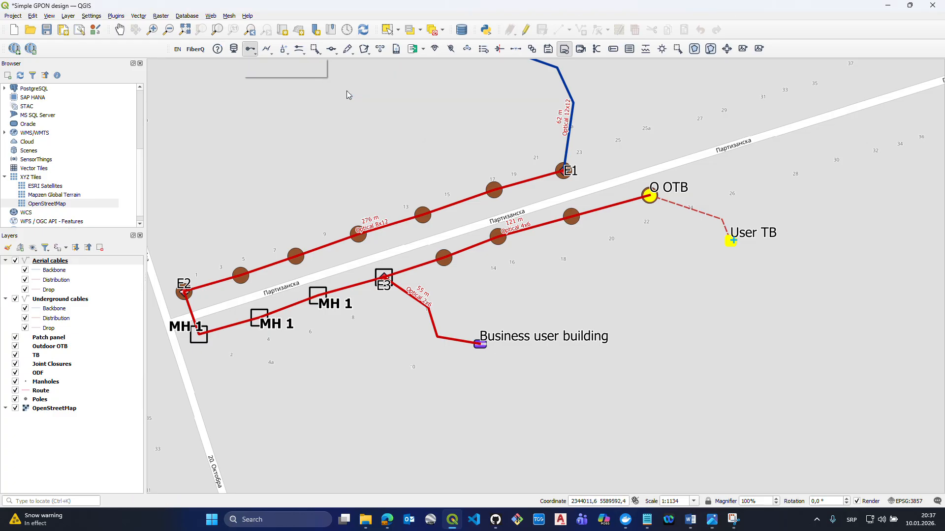
{"action": "left_click", "coordinate": [495, 160]}
{"action": "type", "text": "1"}
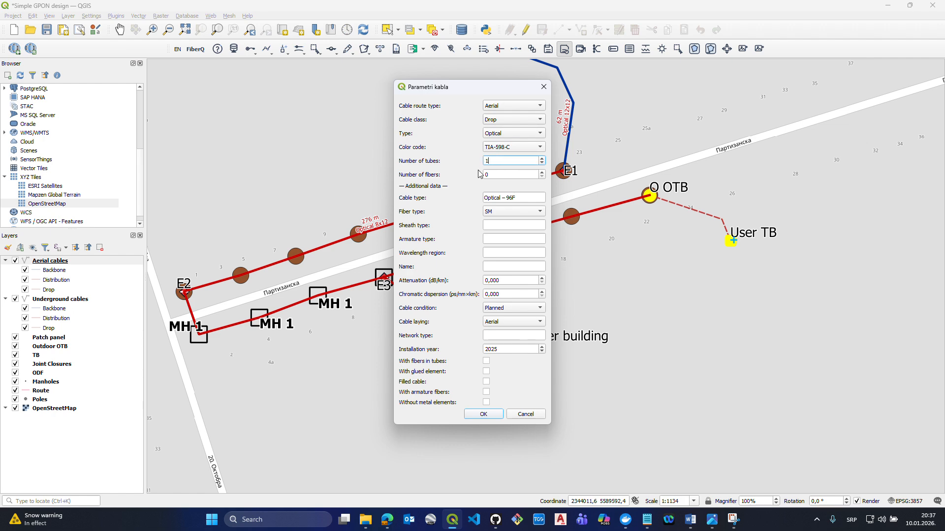
{"action": "key", "text": "Tab"}
{"action": "left_click", "coordinate": [491, 414]}
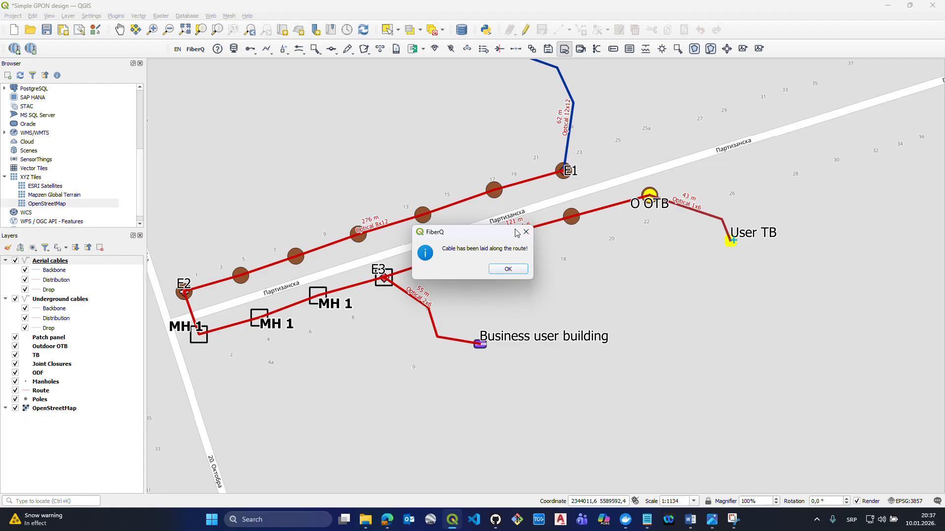
{"action": "left_click", "coordinate": [510, 269]}
{"action": "left_click", "coordinate": [316, 50]}
{"action": "left_click", "coordinate": [326, 73]}
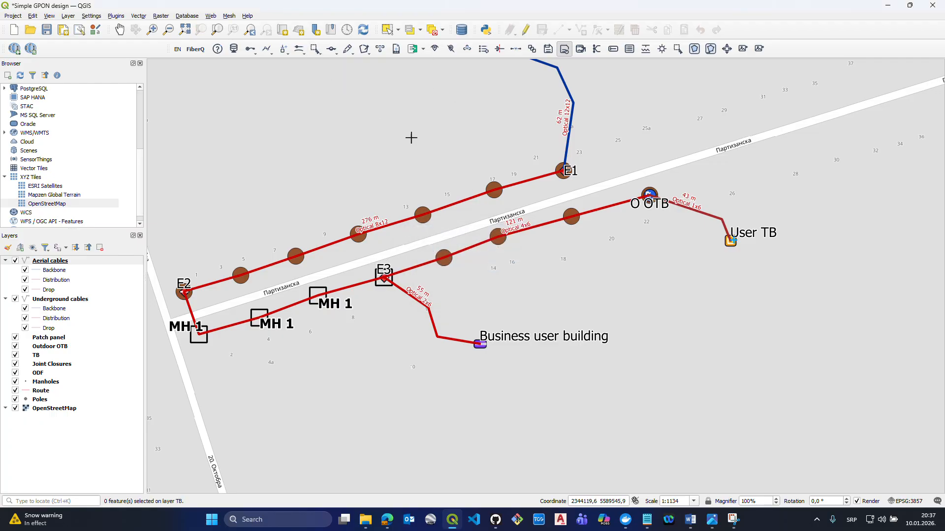
{"action": "left_click_drag", "start_coordinate": [435, 217], "coordinate": [445, 265]}
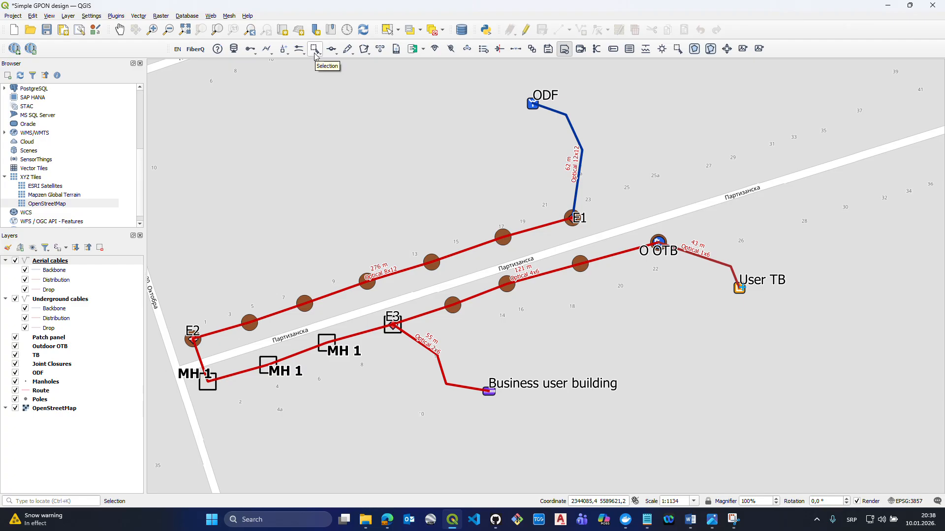
{"action": "left_click", "coordinate": [387, 30]}
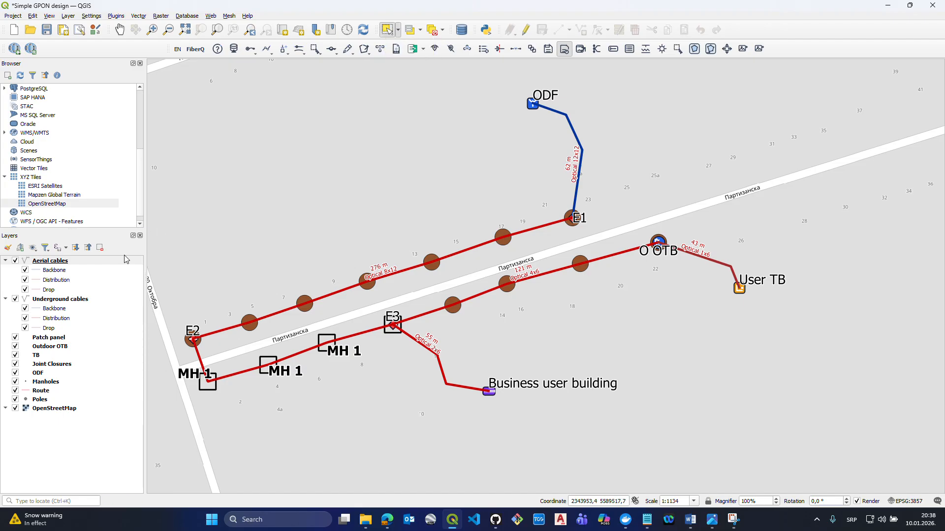
{"action": "left_click", "coordinate": [16, 261]}
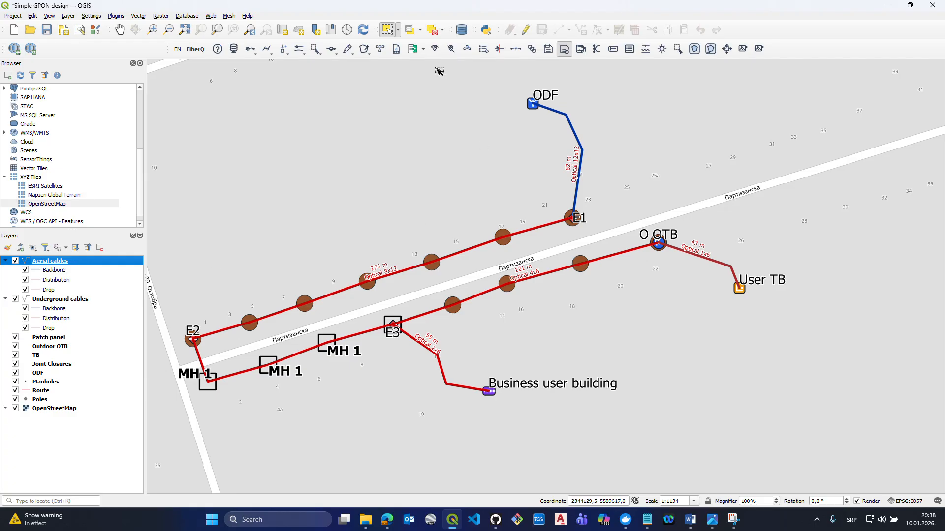
{"action": "left_click", "coordinate": [398, 32]}
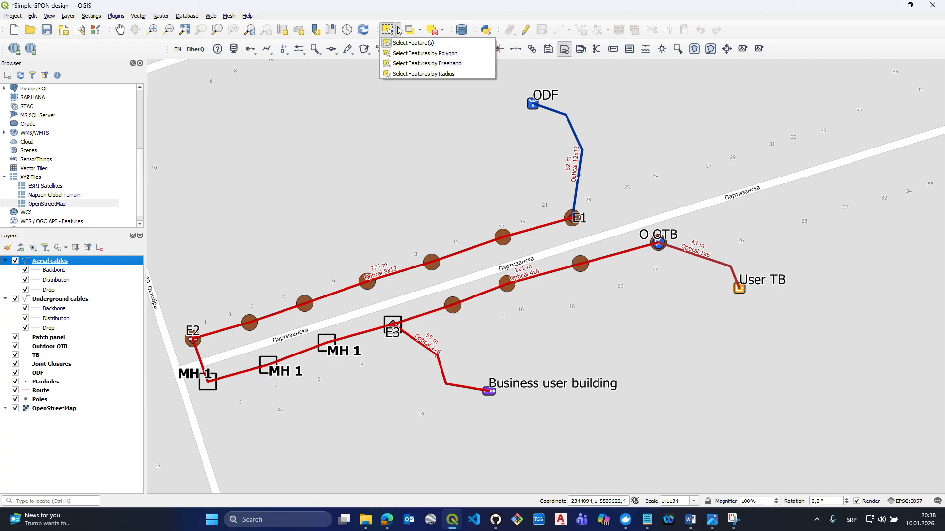
- Generate terminal slacks at both ends of the aerial distribution cable between E3 and O OTB, and clear the selection
{"action": "left_click", "coordinate": [315, 49]}
{"action": "left_click", "coordinate": [354, 61]}
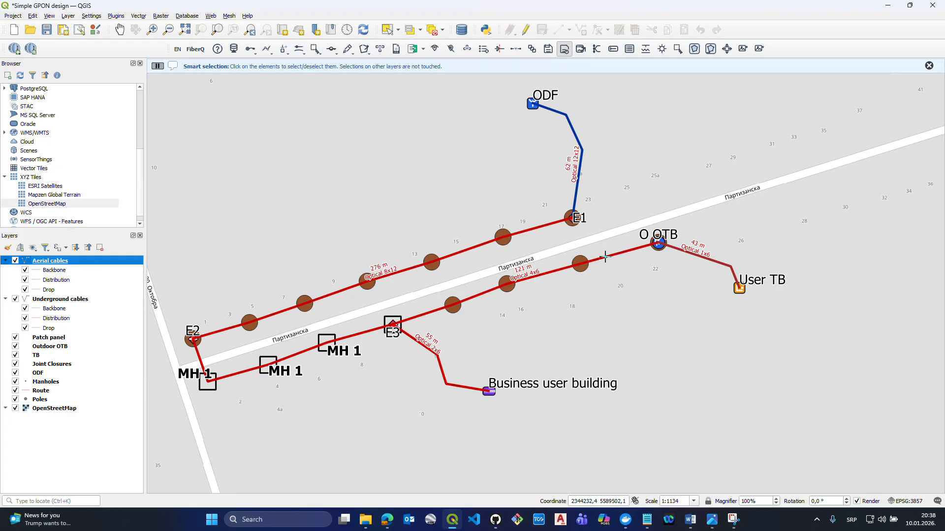
{"action": "left_click", "coordinate": [606, 257]}
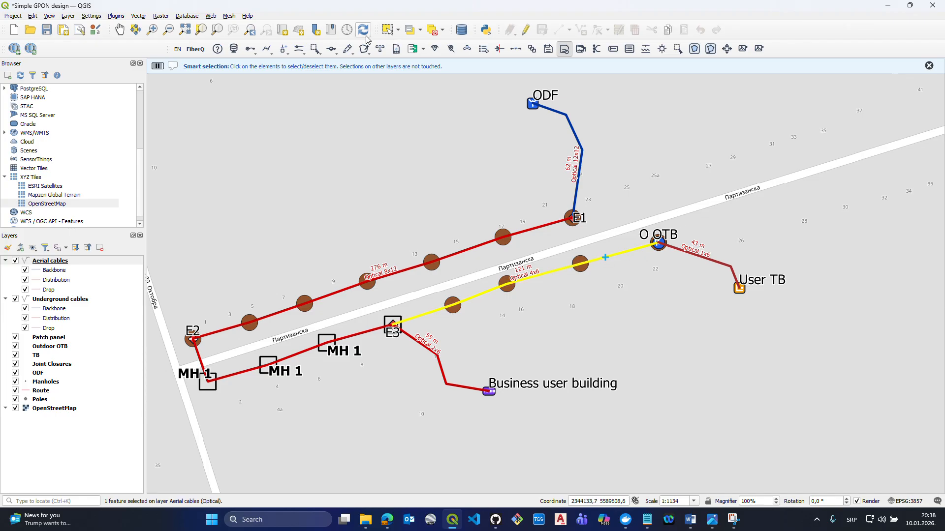
{"action": "left_click", "coordinate": [333, 51]}
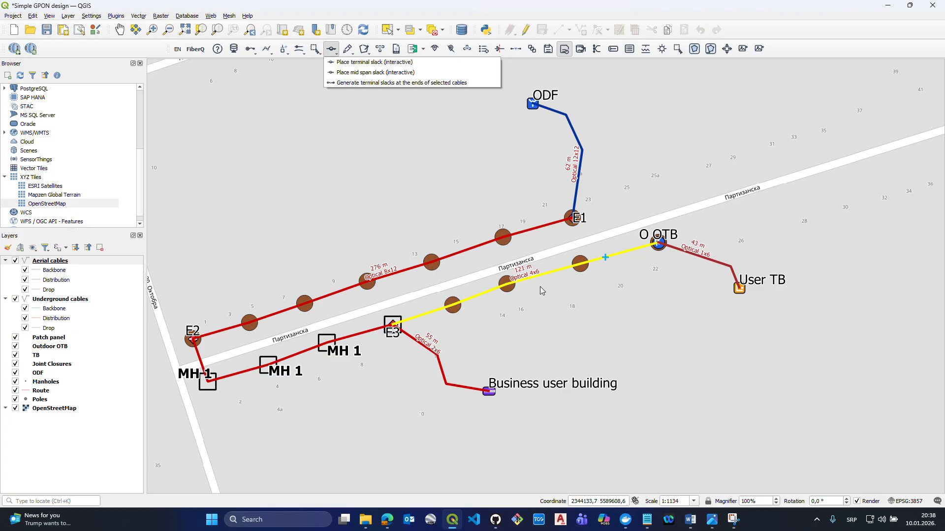
{"action": "left_click", "coordinate": [367, 82]}
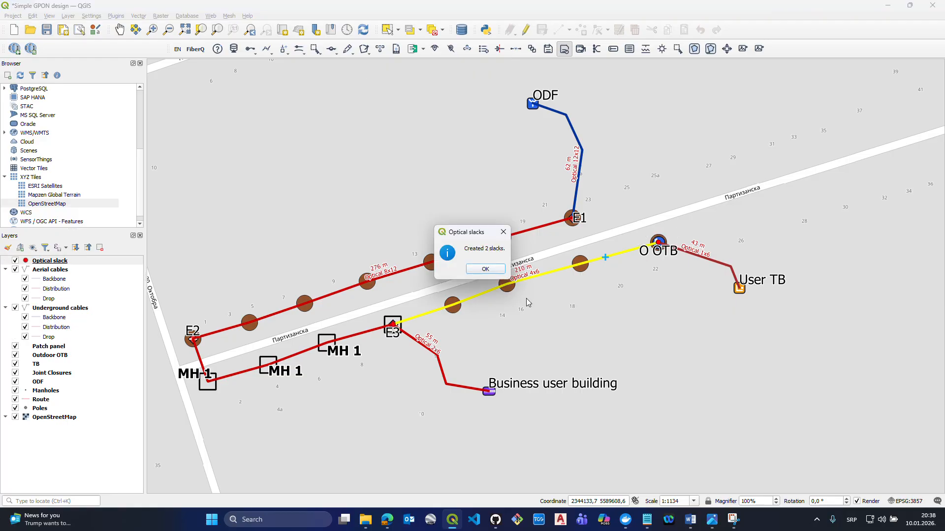
{"action": "left_click", "coordinate": [483, 269]}
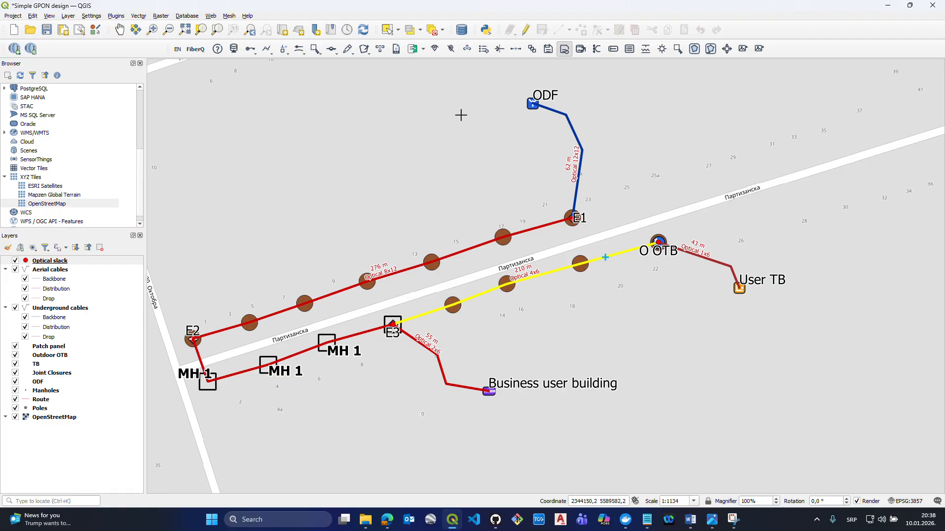
{"action": "left_click", "coordinate": [317, 50]}
{"action": "left_click", "coordinate": [337, 73]}
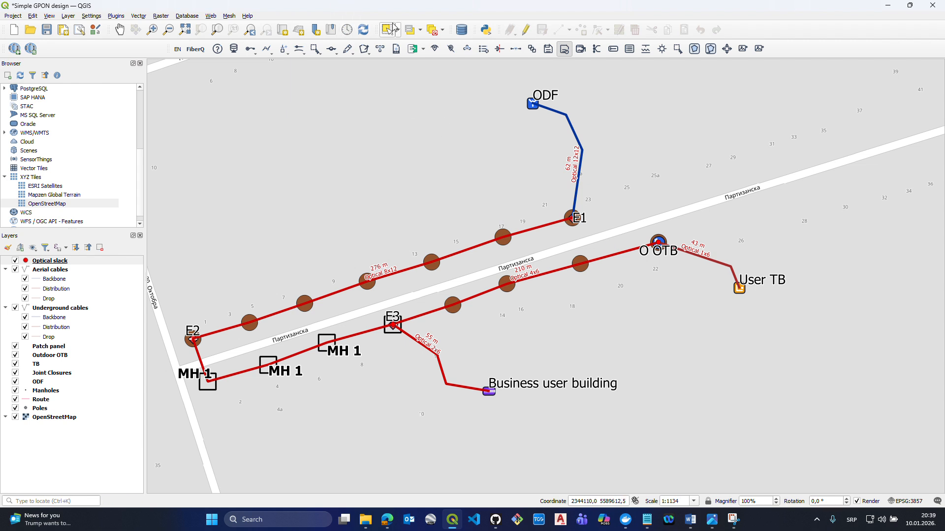
- Place a 30 m mid span optical slack with location Pole at the middle pole between E3 and O OTB
{"action": "left_click", "coordinate": [347, 51]}
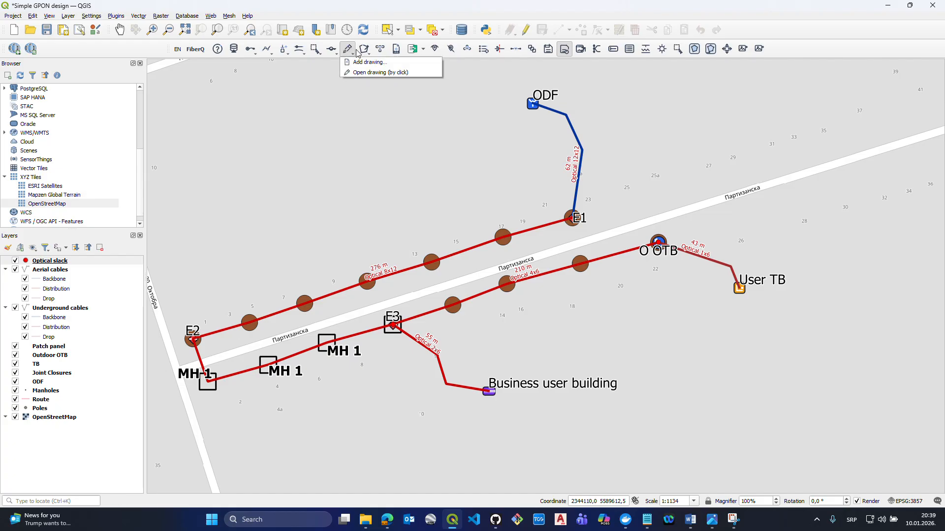
{"action": "left_click", "coordinate": [335, 52]}
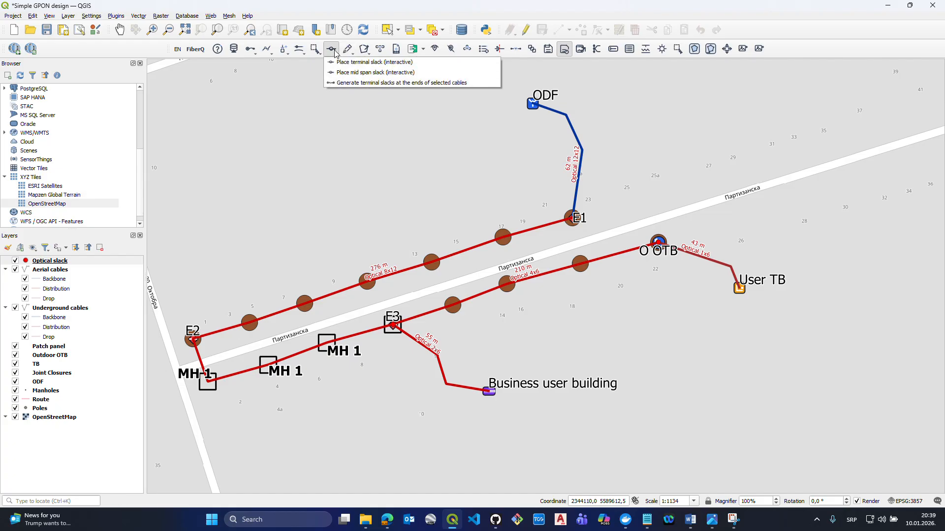
{"action": "left_click", "coordinate": [366, 74]}
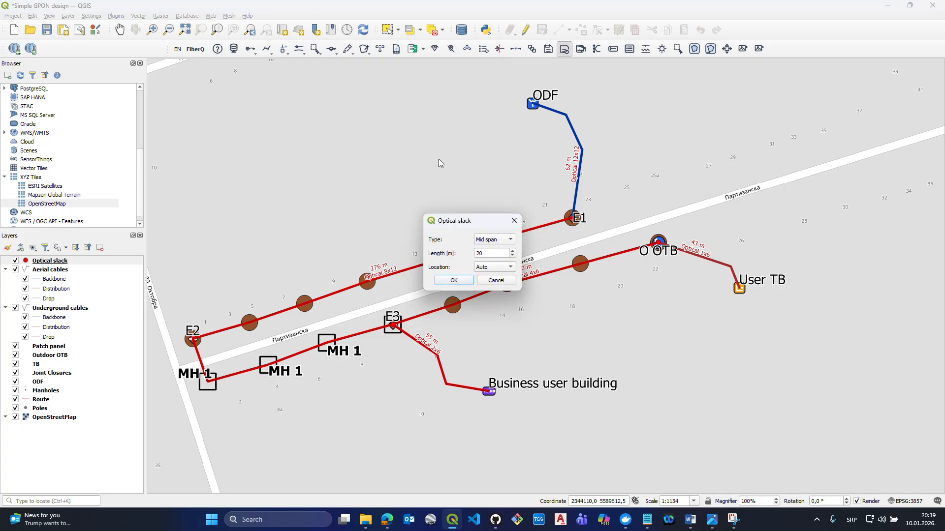
{"action": "left_click", "coordinate": [485, 241]}
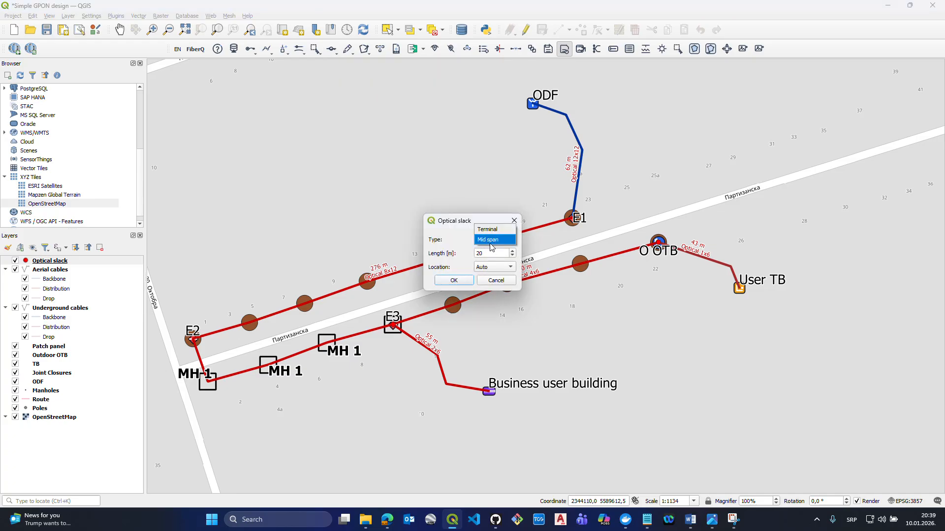
{"action": "left_click", "coordinate": [487, 241]}
{"action": "double_click", "coordinate": [492, 252]}
{"action": "type", "text": "30"}
{"action": "left_click", "coordinate": [480, 266]}
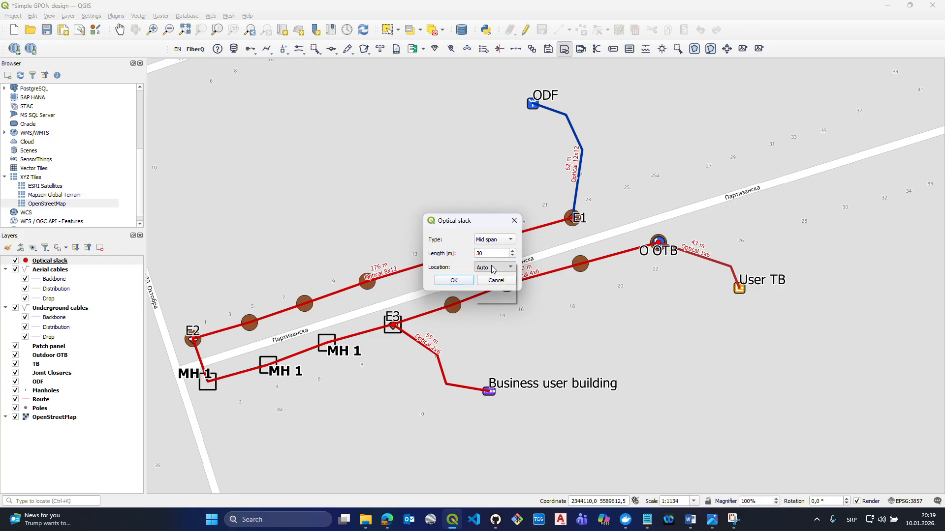
{"action": "left_click", "coordinate": [490, 279]}
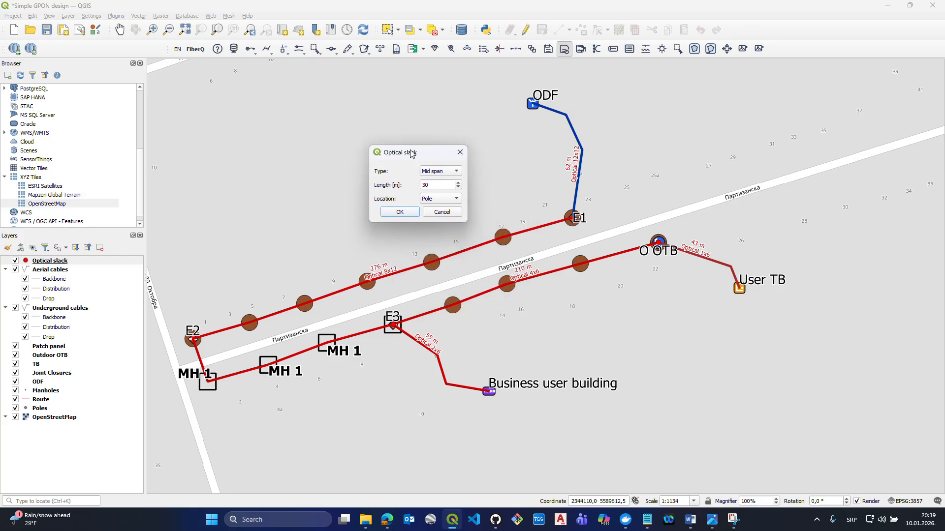
{"action": "left_click_drag", "start_coordinate": [465, 220], "coordinate": [411, 152]}
{"action": "left_click", "coordinate": [399, 212]}
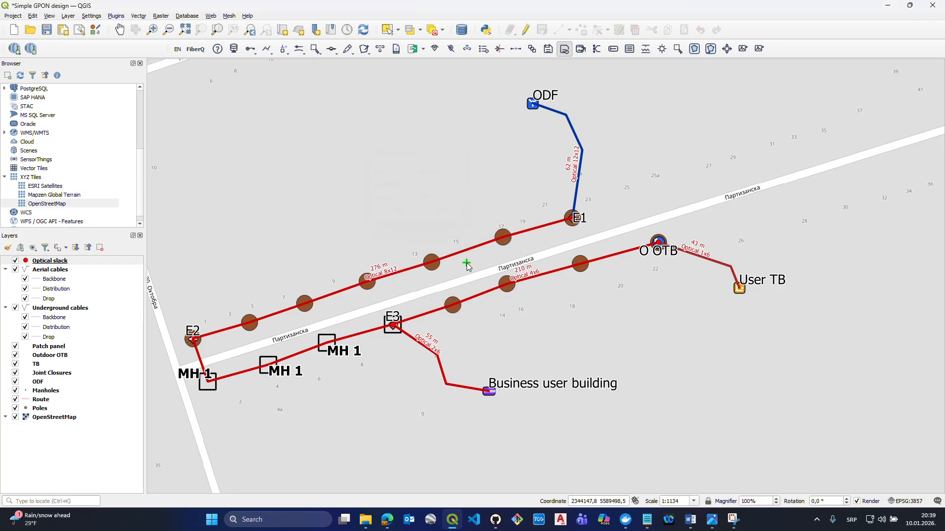
{"action": "left_click", "coordinate": [508, 284]}
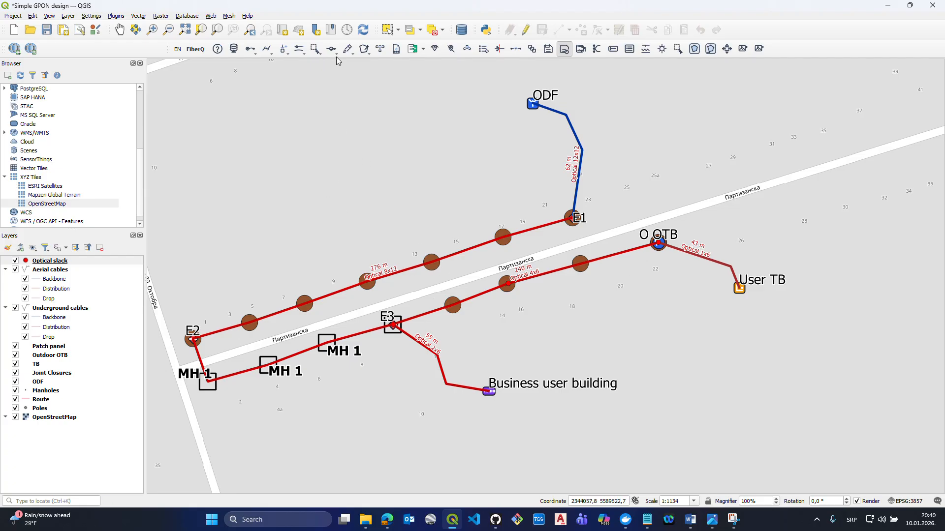
- Draw a three-point object of type Building with 1 floor around the Business user building patch panel
{"action": "left_click", "coordinate": [365, 49]}
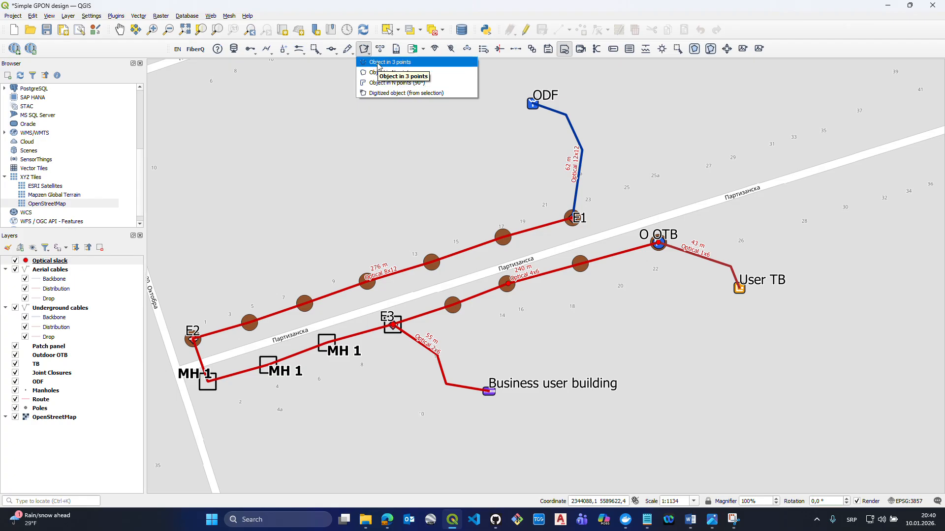
{"action": "left_click", "coordinate": [380, 63]}
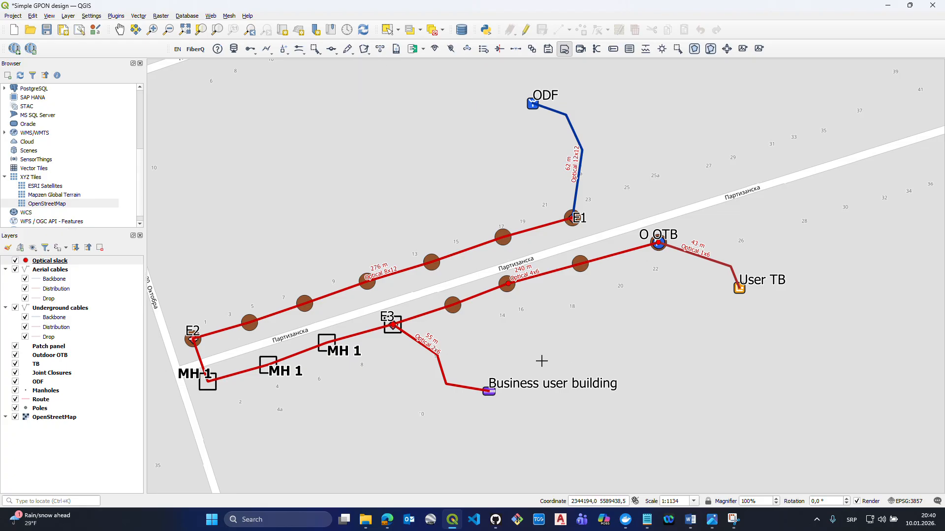
{"action": "left_click", "coordinate": [429, 391]}
{"action": "left_click", "coordinate": [462, 420]}
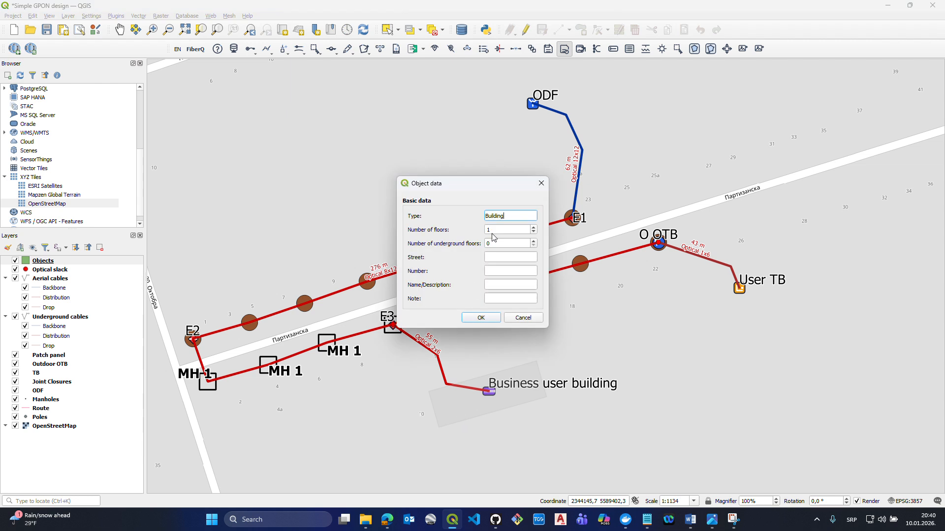
{"action": "left_click", "coordinate": [475, 317]}
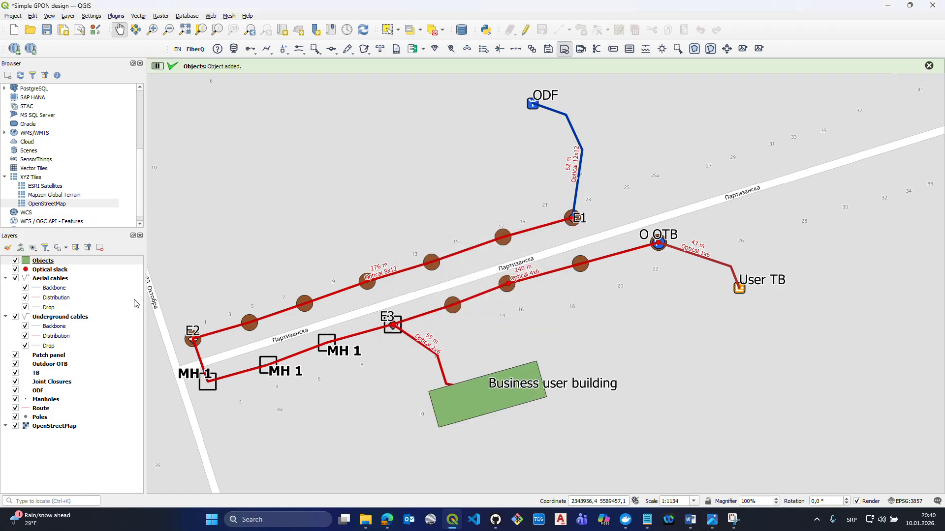
- Move the Objects layer directly above the OpenStreetMap layer so the network elements draw over the building
{"action": "left_click", "coordinate": [74, 262]}
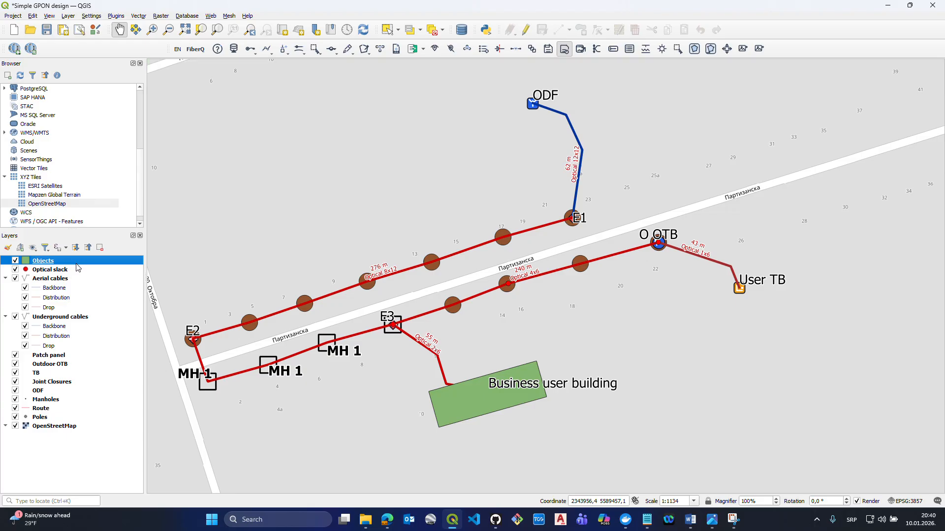
{"action": "left_click_drag", "start_coordinate": [78, 267], "coordinate": [93, 422]}
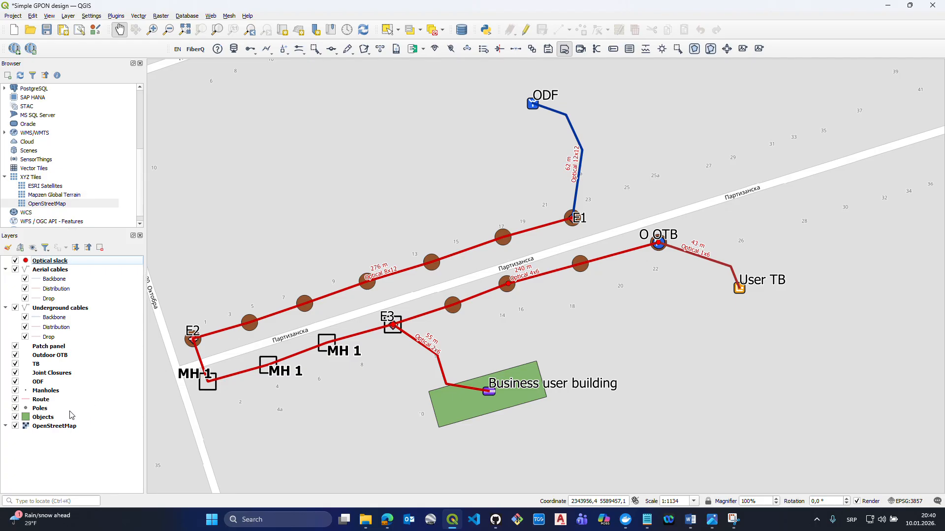
{"action": "left_click", "coordinate": [71, 416]}
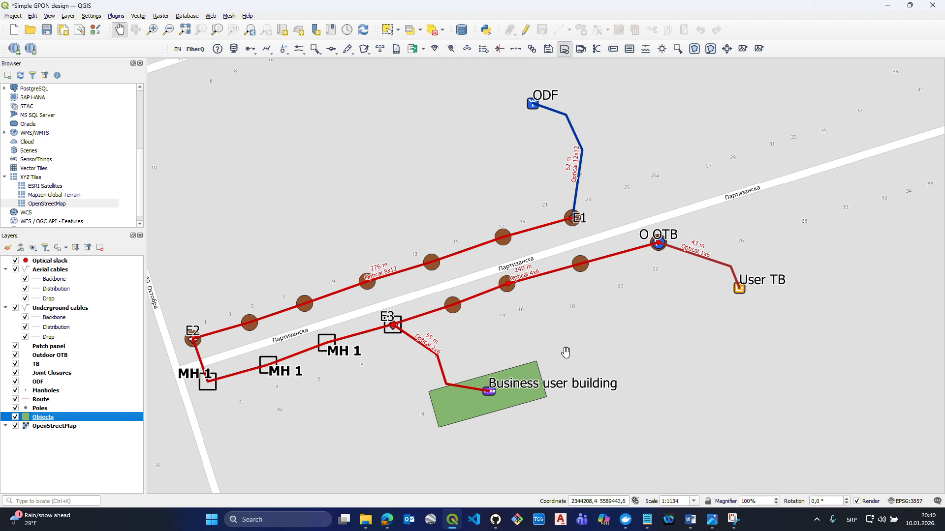
{"action": "left_click", "coordinate": [365, 56]}
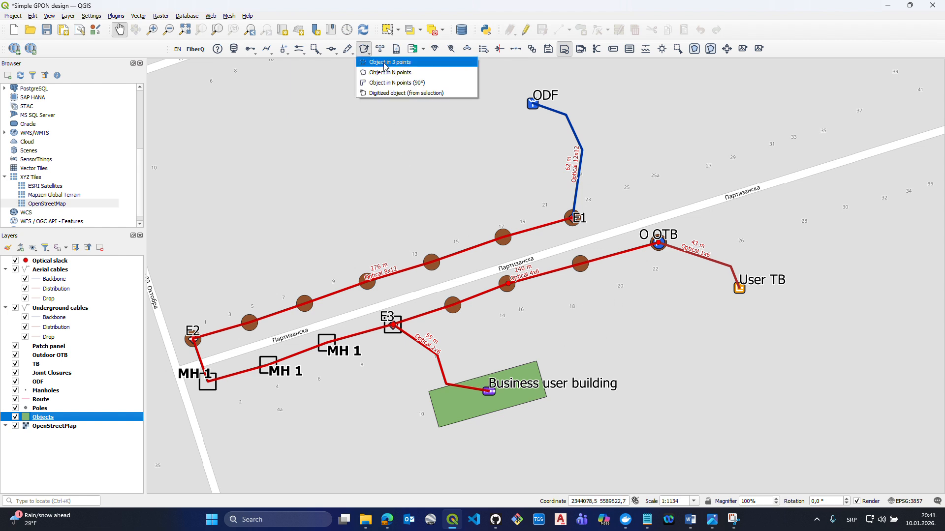
{"action": "left_click", "coordinate": [384, 64]}
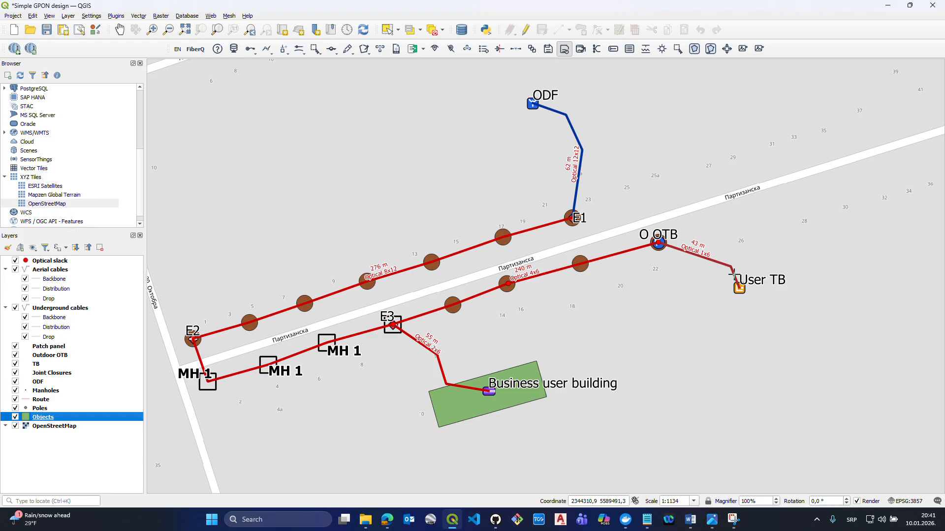
{"action": "left_click", "coordinate": [720, 298]}
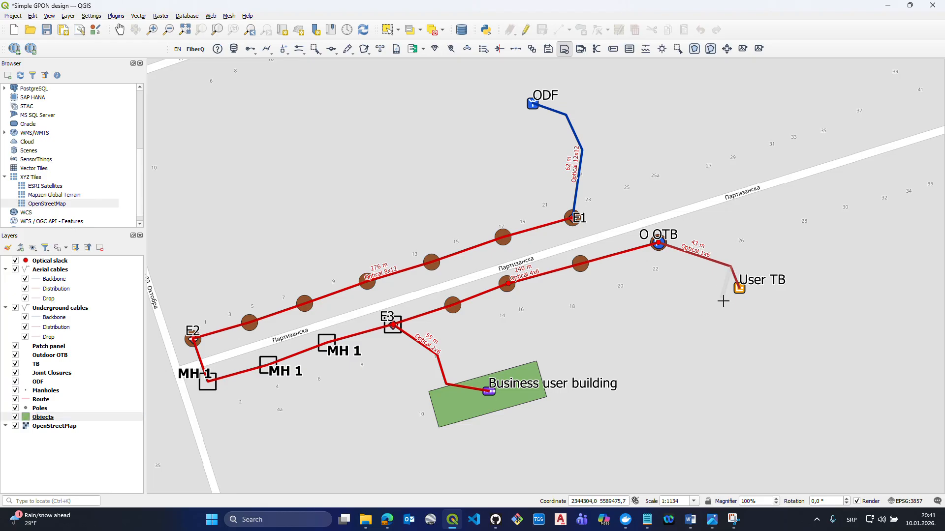
{"action": "key", "text": "Escape"}
- Draw an N-point object with 1 floor around the User TB terminal box, leaving its type and address details blank
{"action": "left_click", "coordinate": [369, 52]}
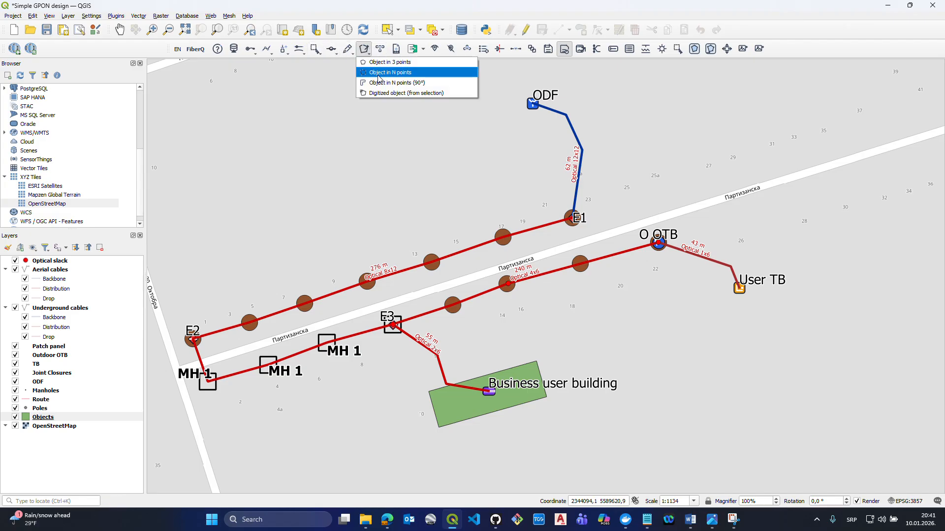
{"action": "left_click", "coordinate": [379, 76]}
{"action": "left_click", "coordinate": [729, 265]}
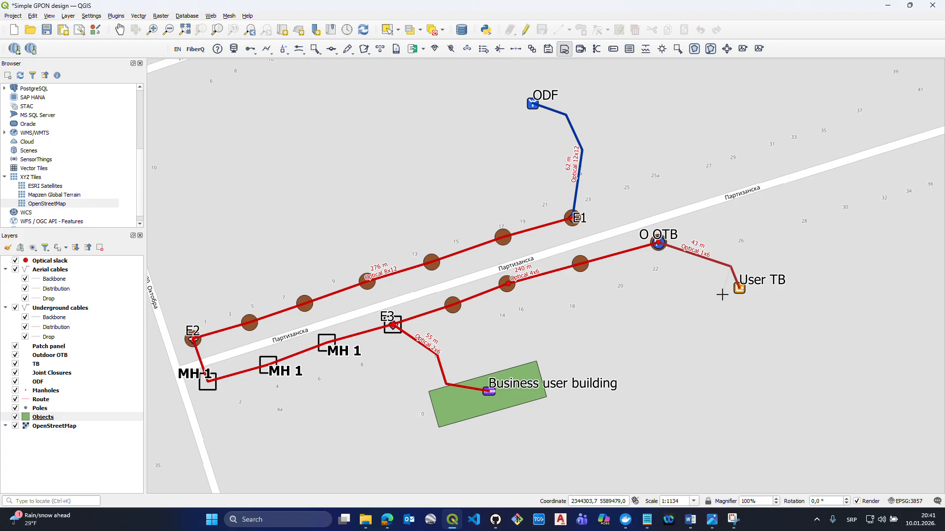
{"action": "right_click", "coordinate": [753, 281]}
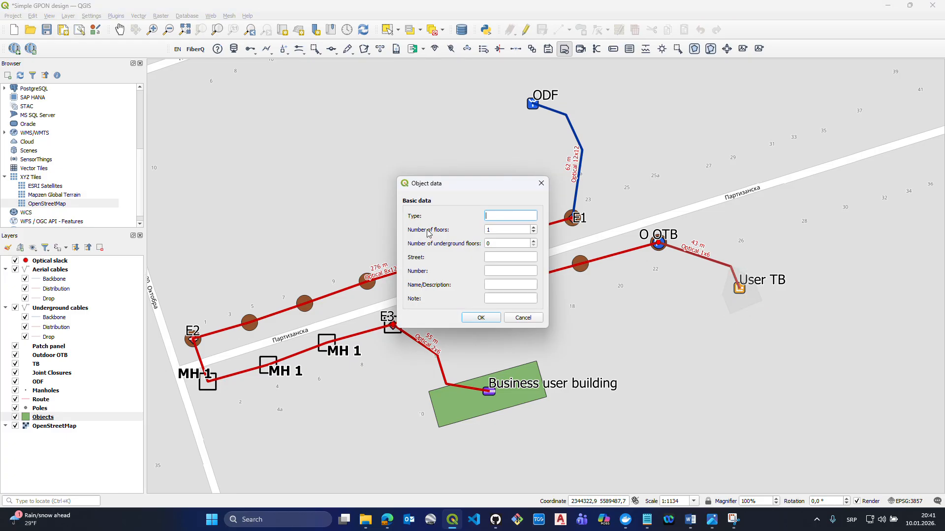
{"action": "key", "text": "Return"}
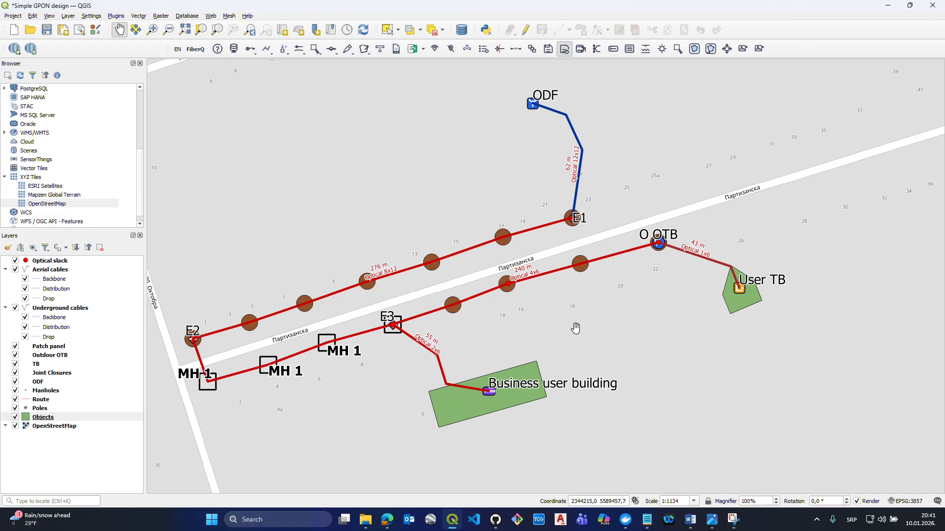
- Draw a manual four-corner service area enclosing the whole network from the ODF to the User TB and name it Region
{"action": "left_click", "coordinate": [710, 49]}
{"action": "scroll", "coordinate": [689, 182], "scroll_direction": "down", "scroll_amount": 1}
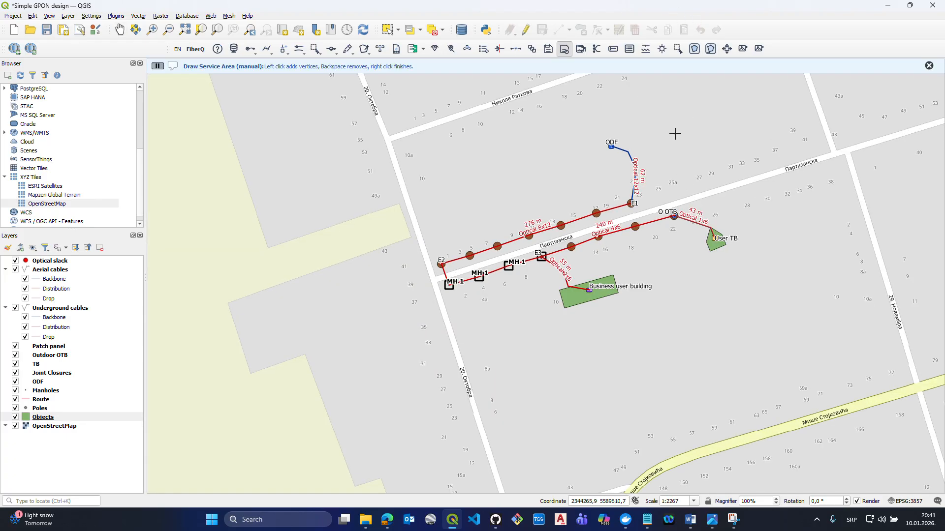
{"action": "left_click", "coordinate": [656, 124]}
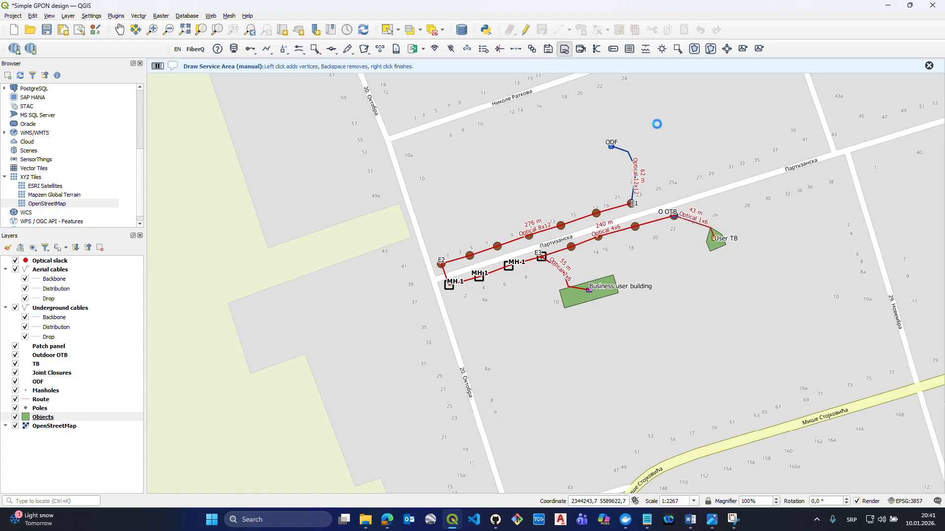
{"action": "left_click", "coordinate": [401, 200]}
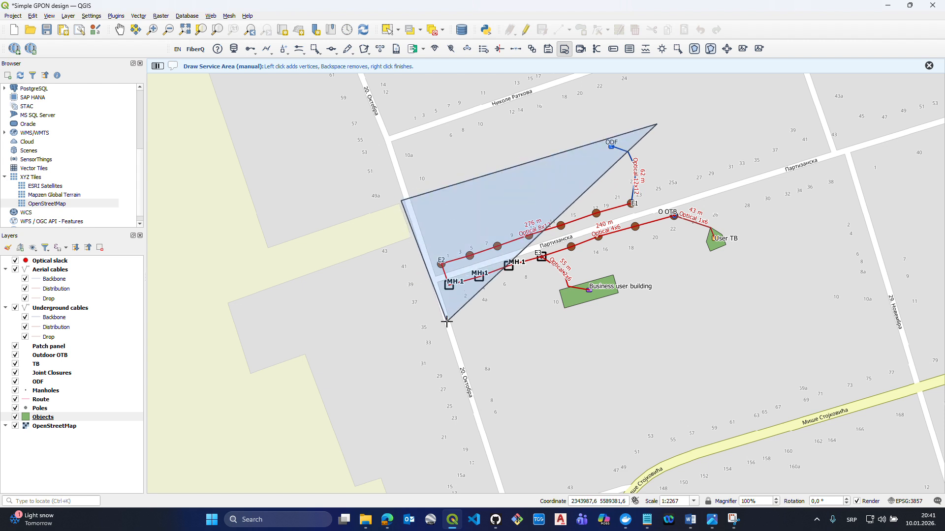
{"action": "left_click", "coordinate": [453, 366]}
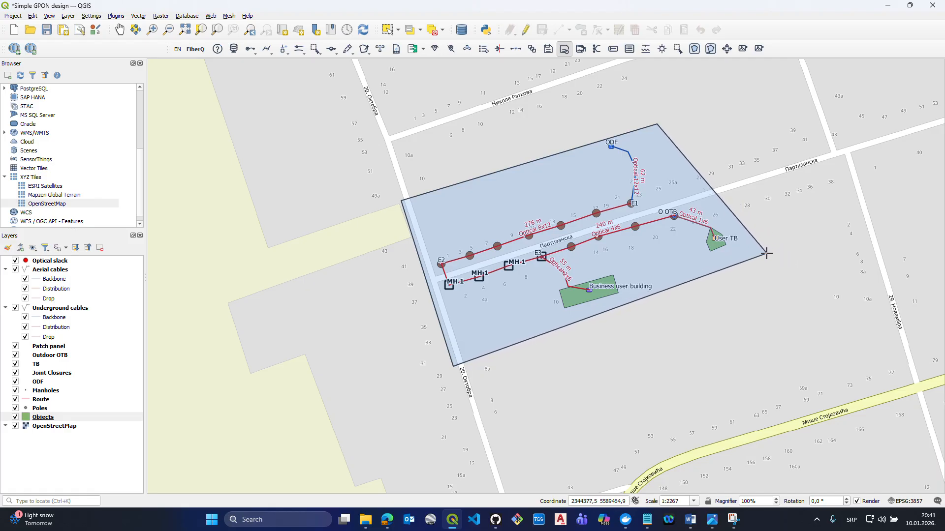
{"action": "right_click", "coordinate": [766, 253]}
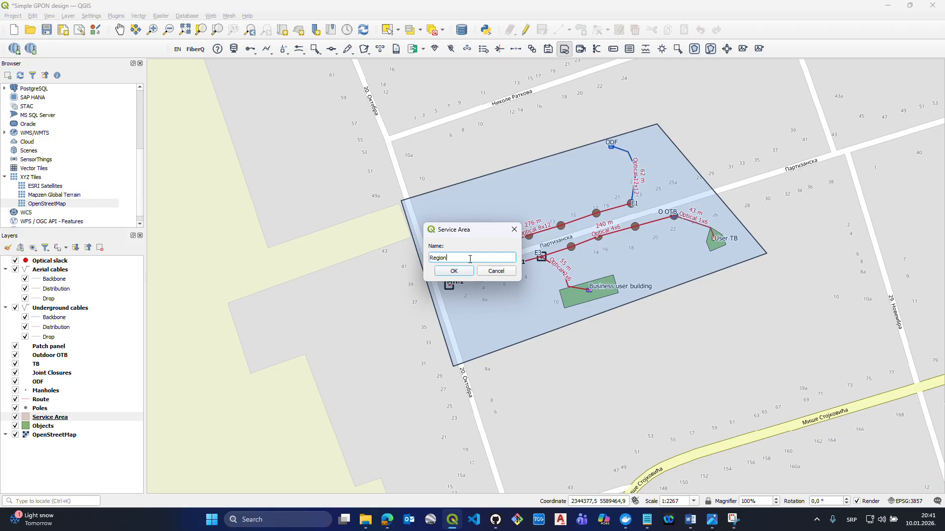
{"action": "left_click", "coordinate": [467, 276]}
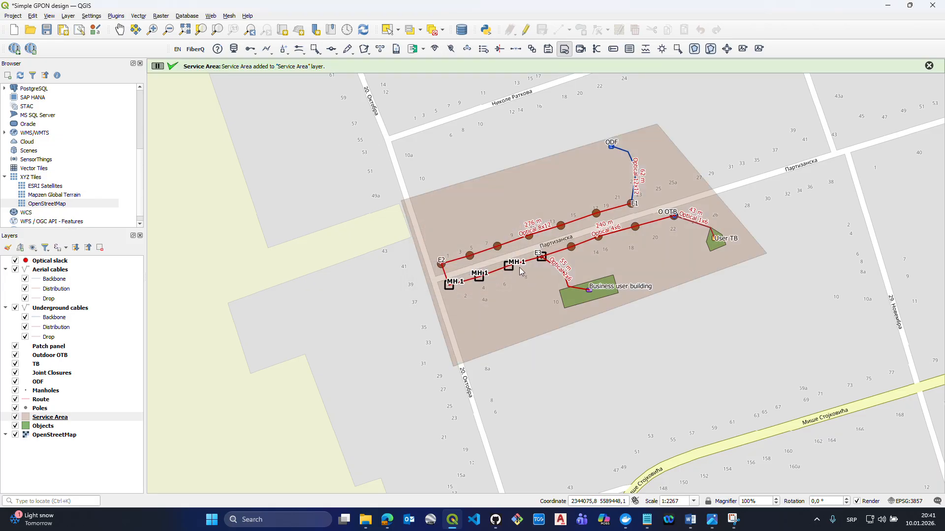
- Move the Service Area layer below Objects, directly above the OpenStreetMap layer
{"action": "left_click_drag", "start_coordinate": [65, 420], "coordinate": [79, 431]}
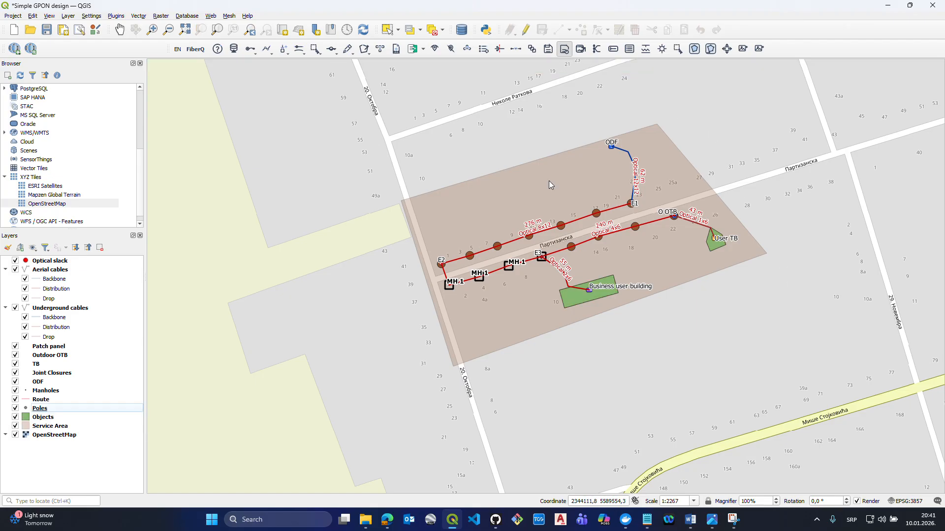
{"action": "scroll", "coordinate": [548, 181], "scroll_direction": "up", "scroll_amount": 1}
{"action": "scroll", "coordinate": [443, 208], "scroll_direction": "down", "scroll_amount": 1}
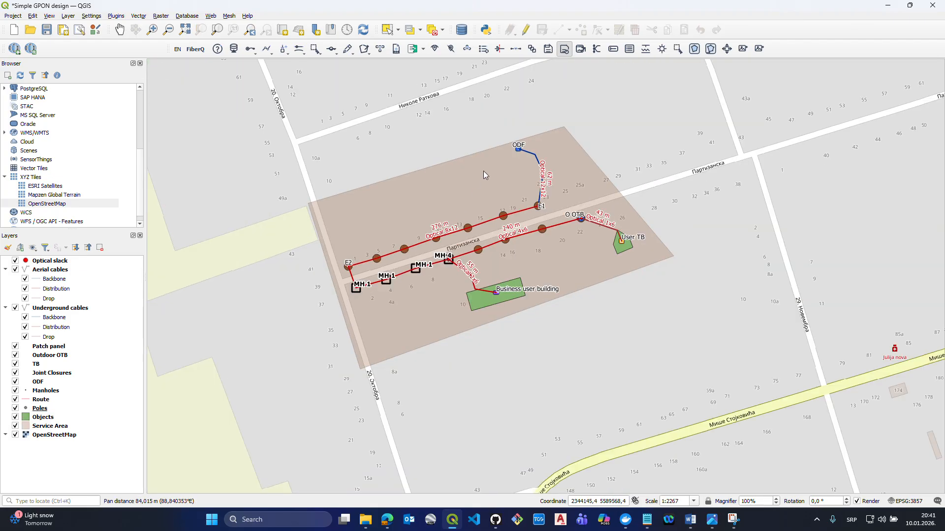
- Review the BOM report's quantities by layer and its overall summary, and close the report
{"action": "left_click", "coordinate": [629, 49]}
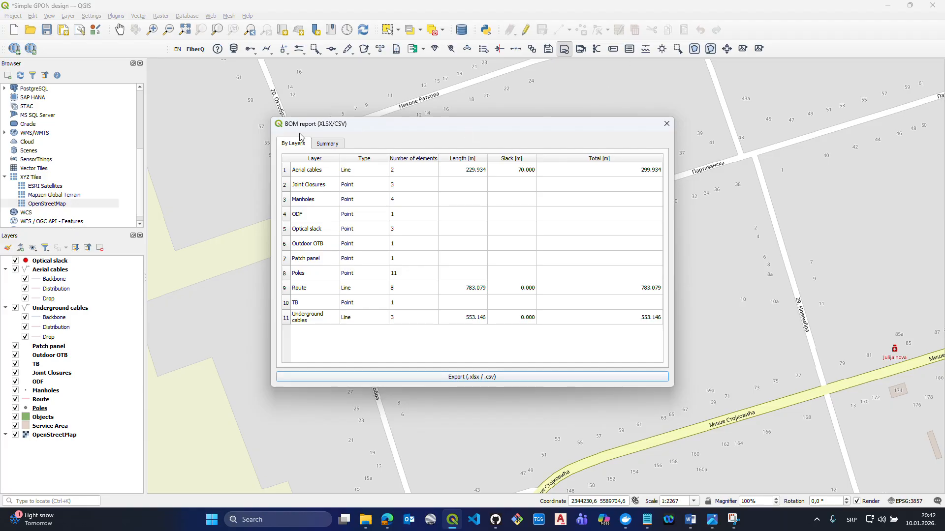
{"action": "left_click", "coordinate": [667, 124]}
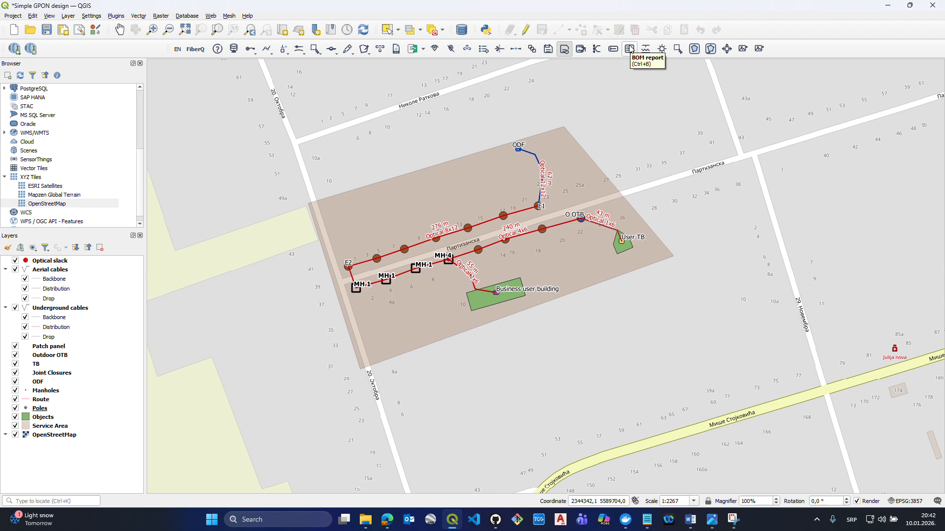
{"action": "left_click", "coordinate": [631, 49]}
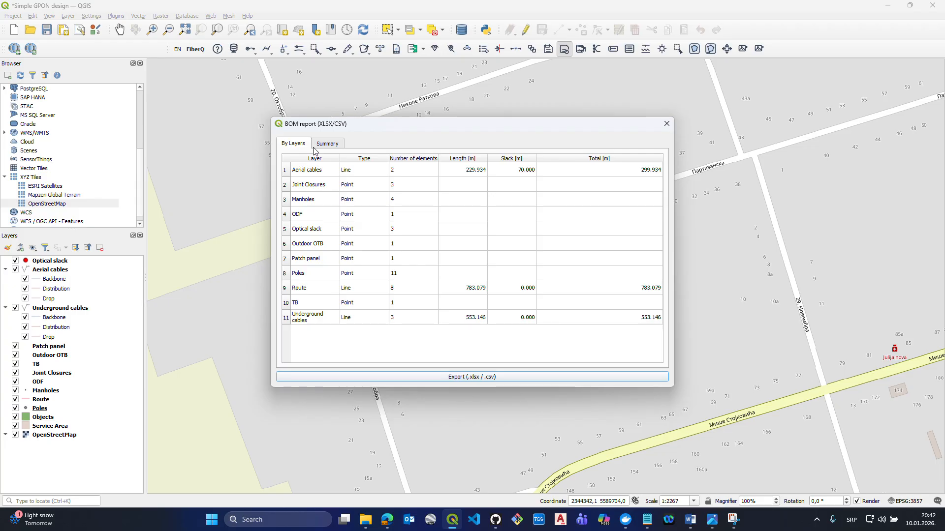
{"action": "left_click", "coordinate": [330, 144]}
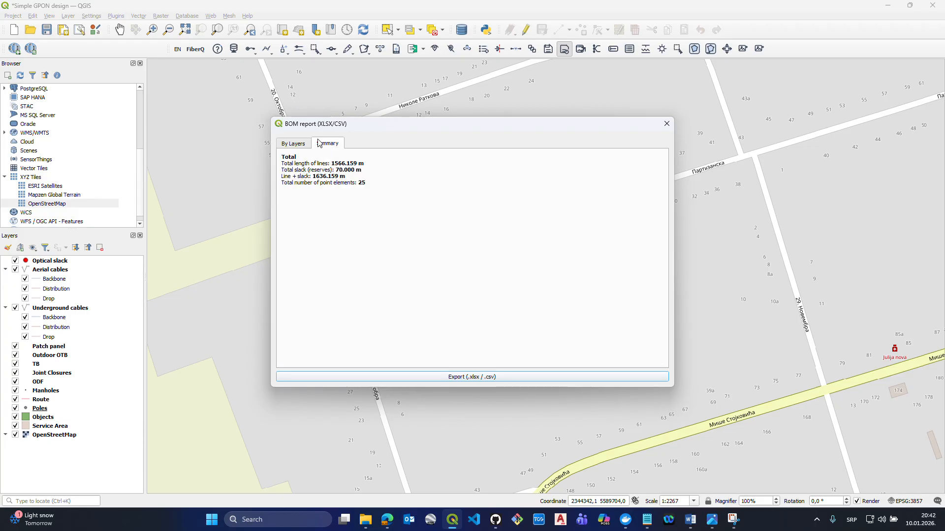
{"action": "left_click", "coordinate": [303, 145]}
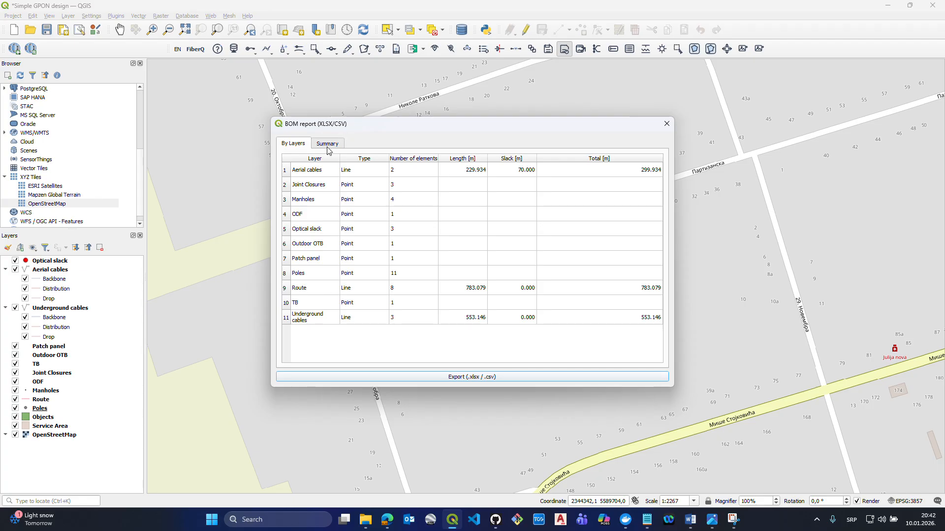
{"action": "left_click", "coordinate": [666, 123]}
- Query the branch info for cable number, types and capacities at a point on the cable between E1 and E2
{"action": "left_click_drag", "start_coordinate": [647, 182], "coordinate": [641, 198]}
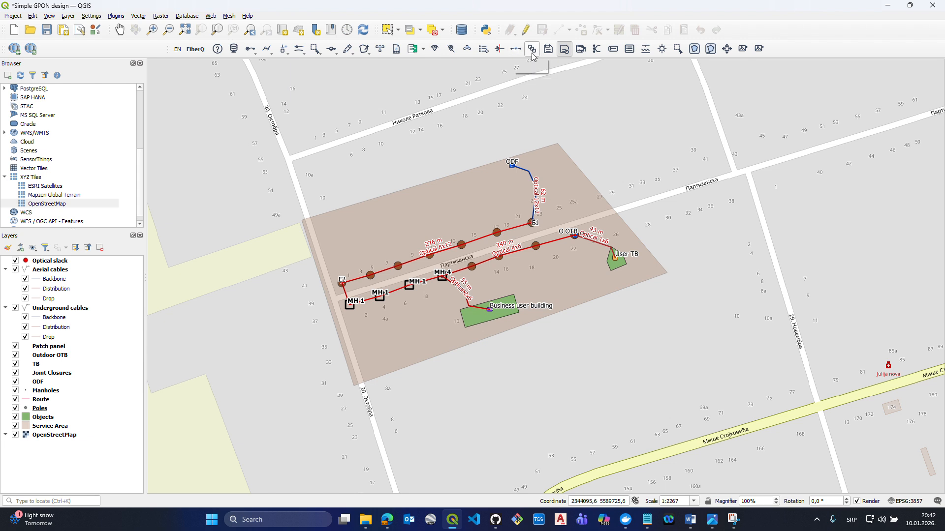
{"action": "left_click", "coordinate": [597, 50]}
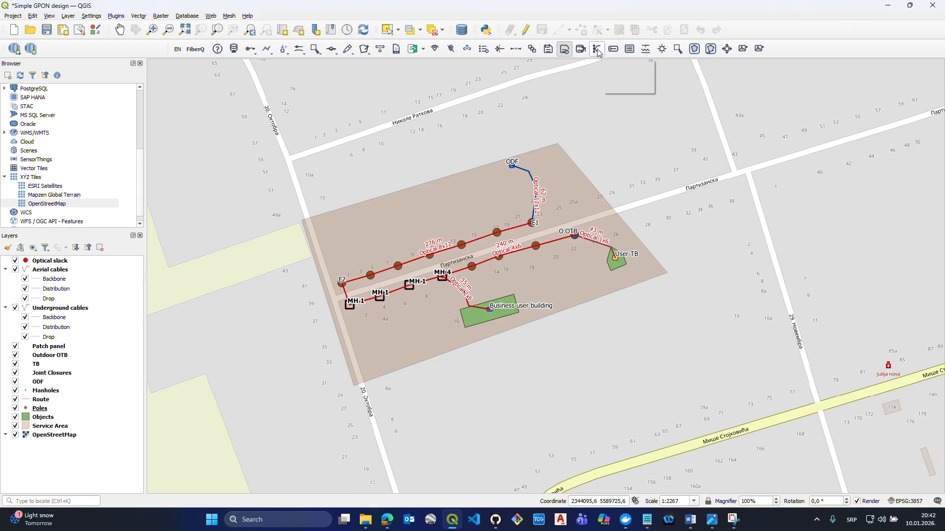
{"action": "left_click", "coordinate": [468, 245]}
- Display the optical schematic view of the network and fit the whole schematic in its window
{"action": "scroll", "coordinate": [424, 284], "scroll_direction": "up", "scroll_amount": 1}
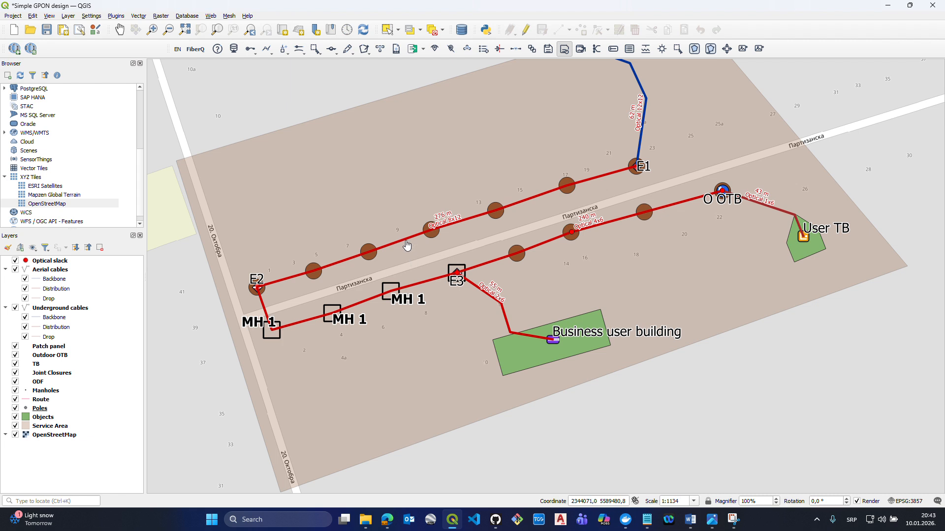
{"action": "left_click_drag", "start_coordinate": [494, 225], "coordinate": [479, 282]}
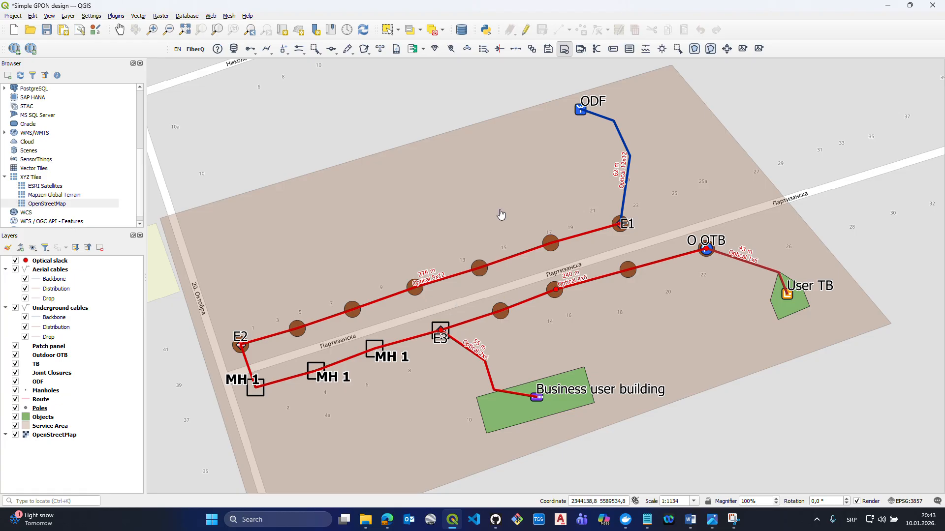
{"action": "left_click", "coordinate": [380, 49]}
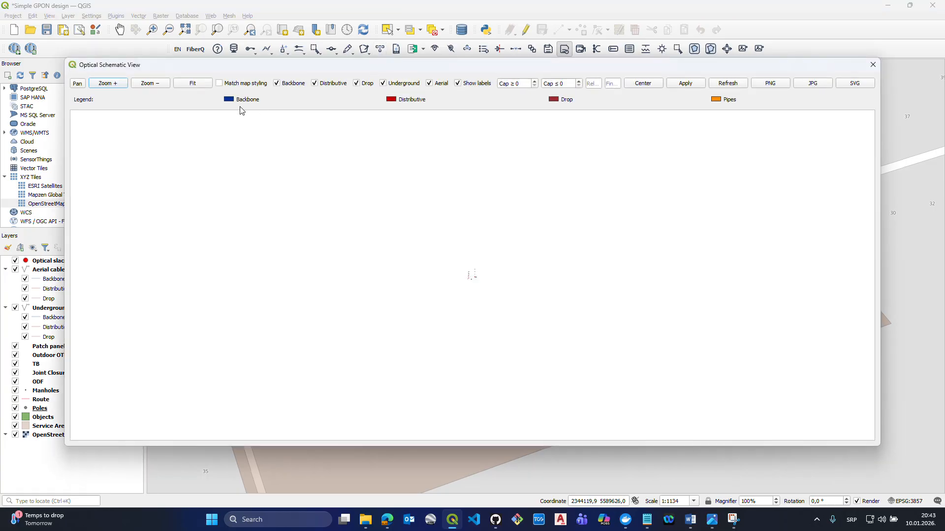
{"action": "left_click", "coordinate": [185, 84]}
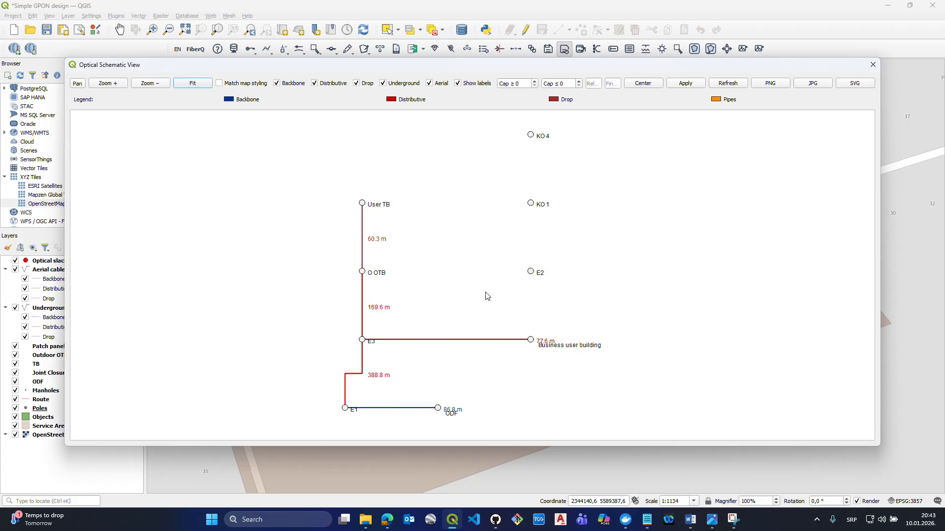
{"action": "scroll", "coordinate": [485, 299], "scroll_direction": "down", "scroll_amount": 1}
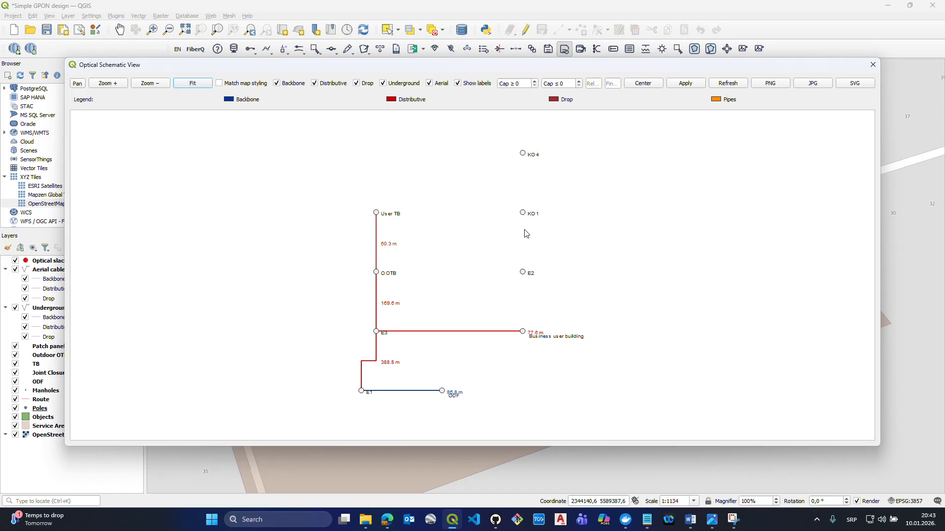
- Refresh the schematic with map styling matched, check it without labels, turn the labels back on and close the view
{"action": "left_click", "coordinate": [219, 83]}
{"action": "left_click", "coordinate": [727, 86]}
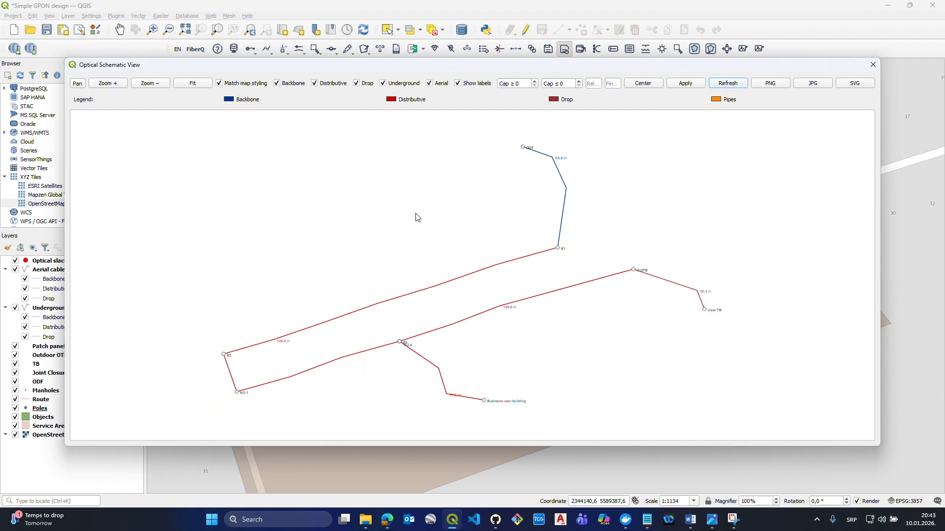
{"action": "left_click", "coordinate": [458, 83]}
{"action": "left_click", "coordinate": [733, 87]}
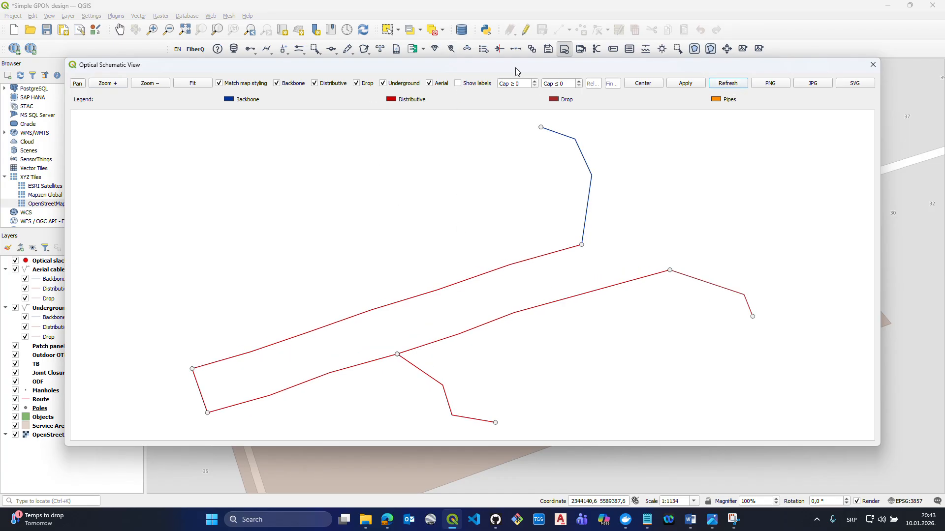
{"action": "left_click", "coordinate": [458, 84]}
{"action": "left_click", "coordinate": [873, 64]}
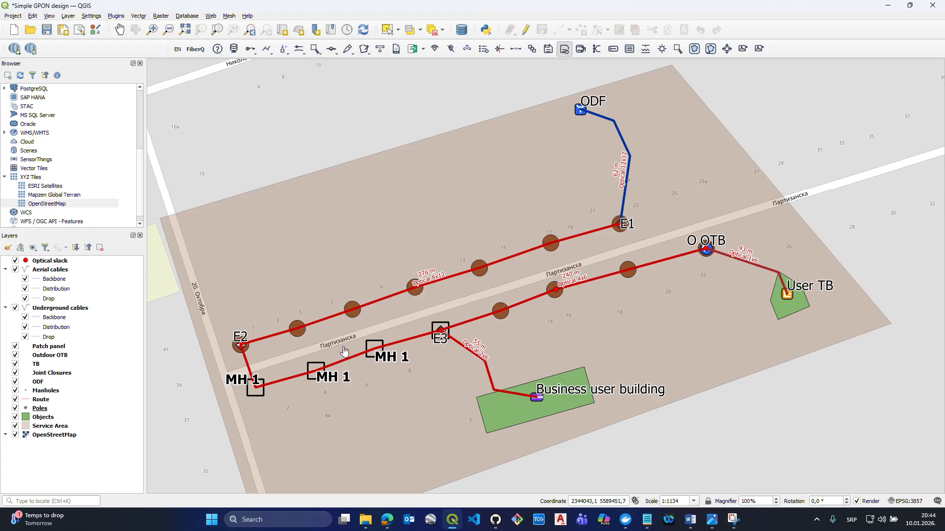
- Place a transition duct of type PVC ducts 1x1 (Ø110) from the pole at E2 across the street to the first manhole
{"action": "left_click", "coordinate": [294, 54]}
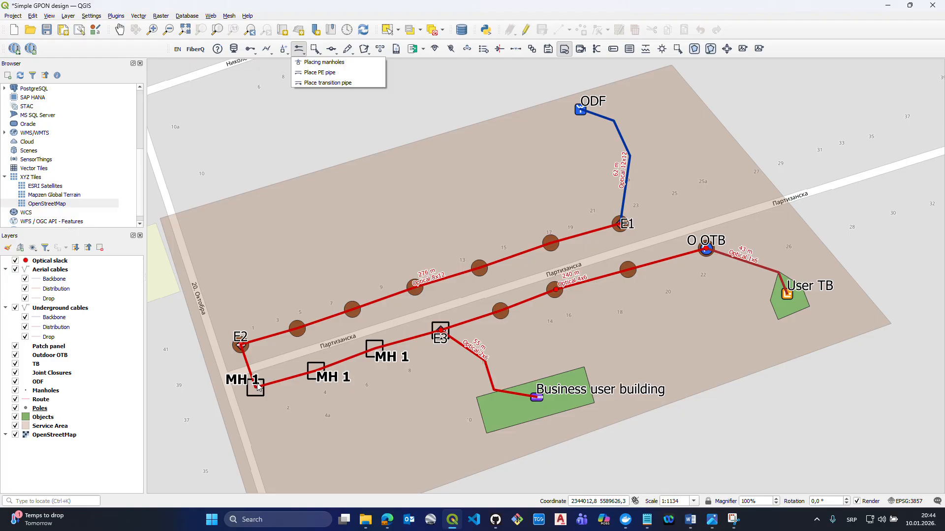
{"action": "left_click", "coordinate": [302, 73]}
{"action": "left_click", "coordinate": [300, 49]}
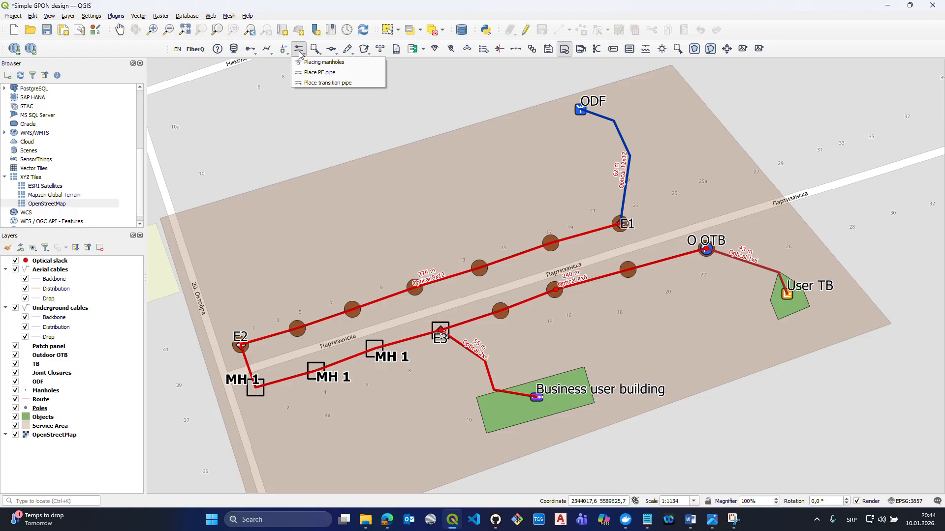
{"action": "left_click", "coordinate": [327, 82]}
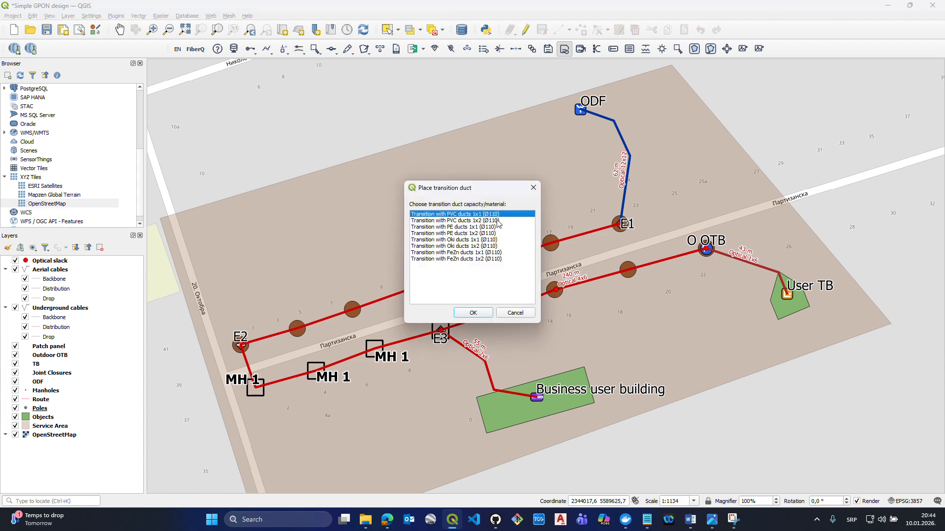
{"action": "left_click", "coordinate": [473, 313]}
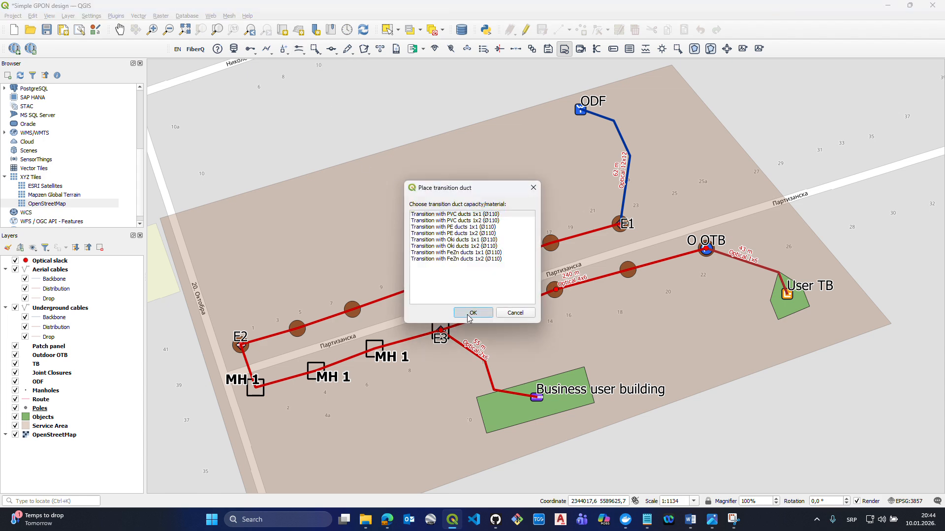
{"action": "left_click", "coordinate": [242, 344]}
{"action": "left_click", "coordinate": [255, 388]}
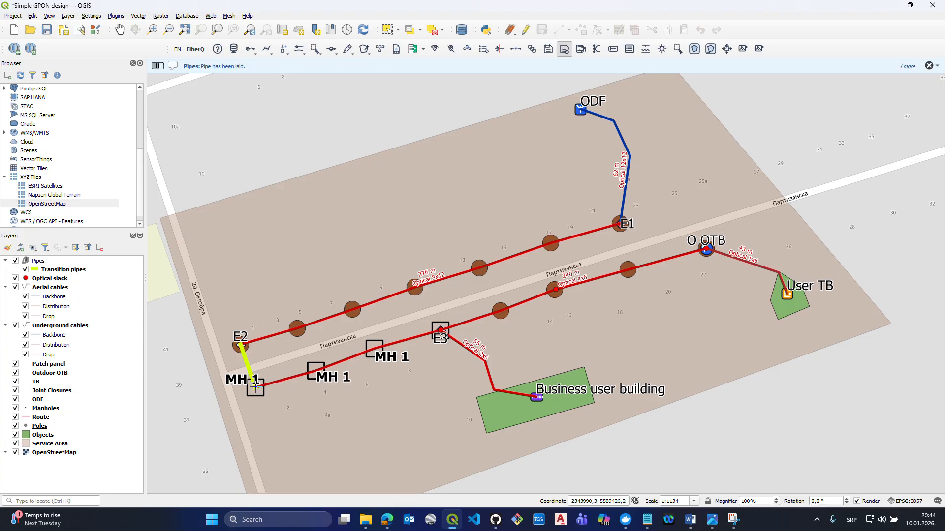
- Lay further PVC 1x1 (Ø110) transition ducts from manhole to manhole, from the first manhole up to E3
{"action": "left_click", "coordinate": [255, 387]}
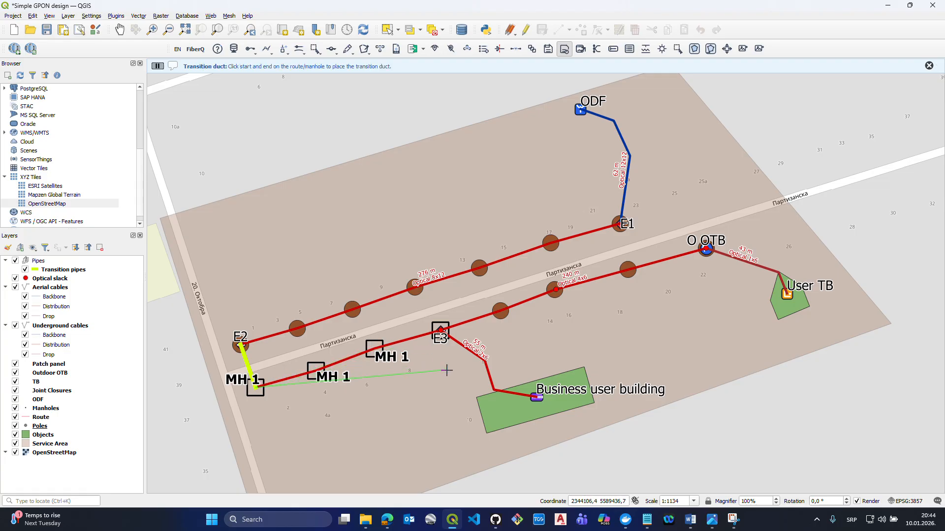
{"action": "left_click", "coordinate": [316, 369]}
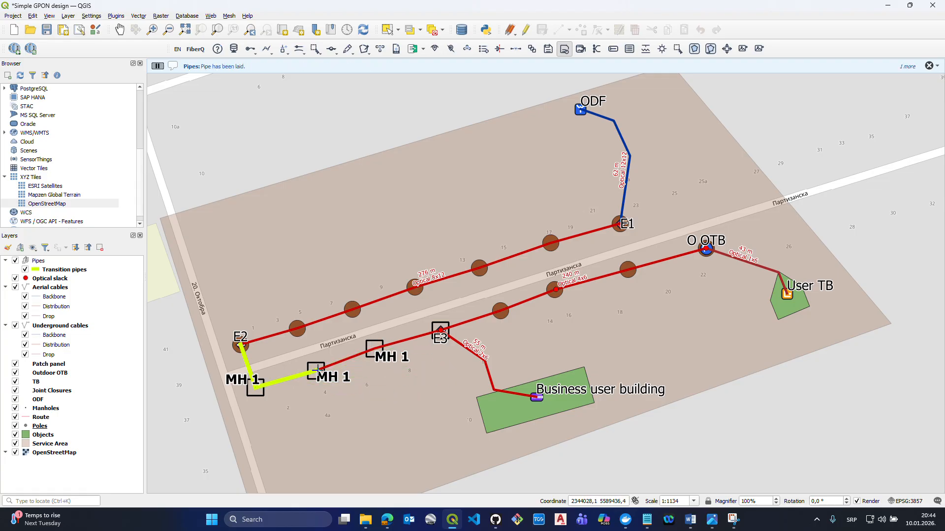
{"action": "left_click", "coordinate": [374, 348]}
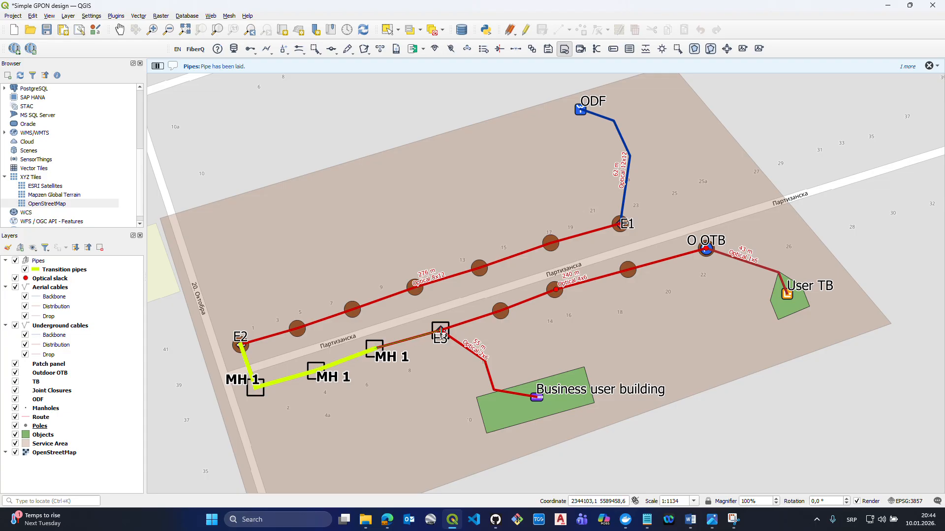
{"action": "left_click", "coordinate": [441, 331]}
- Place a 1x1 PE duct from the lower bend of the blue ODF cable to the pole at E1
{"action": "left_click", "coordinate": [283, 50]}
{"action": "left_click", "coordinate": [299, 51]}
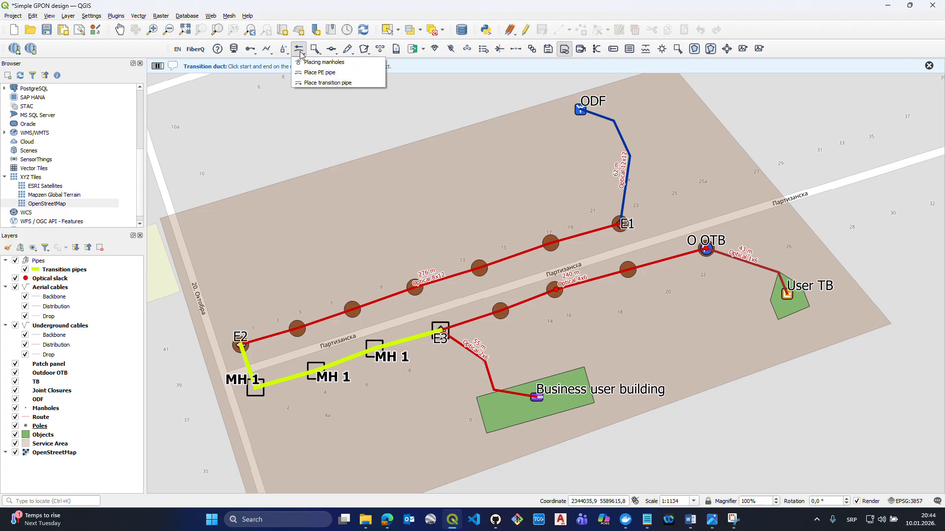
{"action": "left_click", "coordinate": [320, 73]}
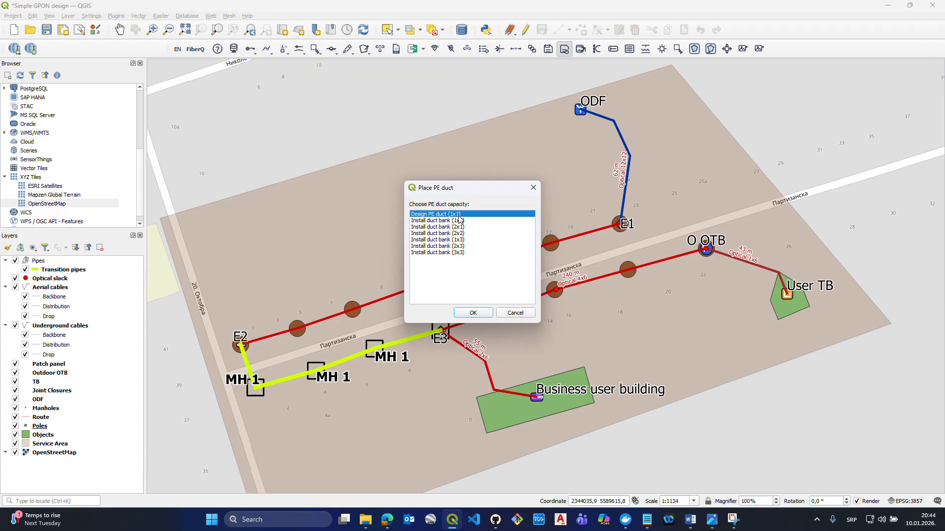
{"action": "left_click", "coordinate": [466, 313]}
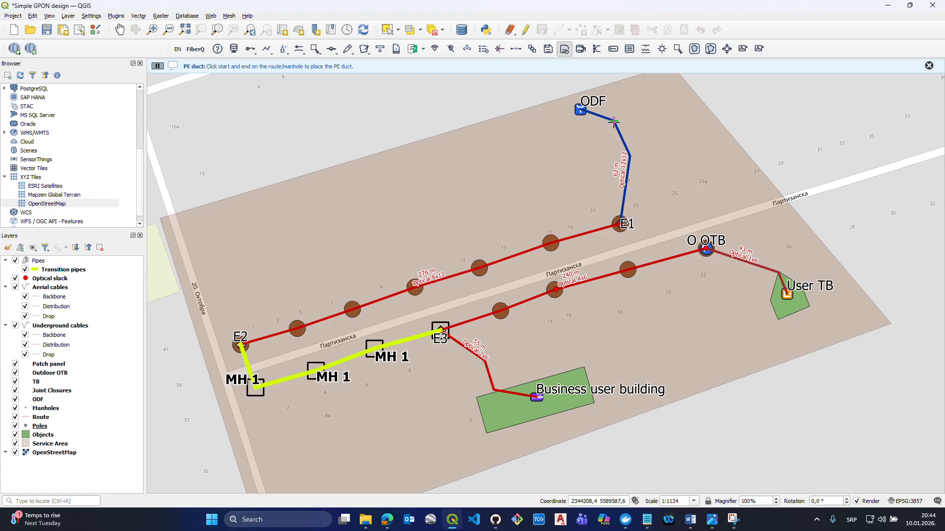
{"action": "left_click", "coordinate": [630, 156]}
{"action": "left_click", "coordinate": [619, 223]}
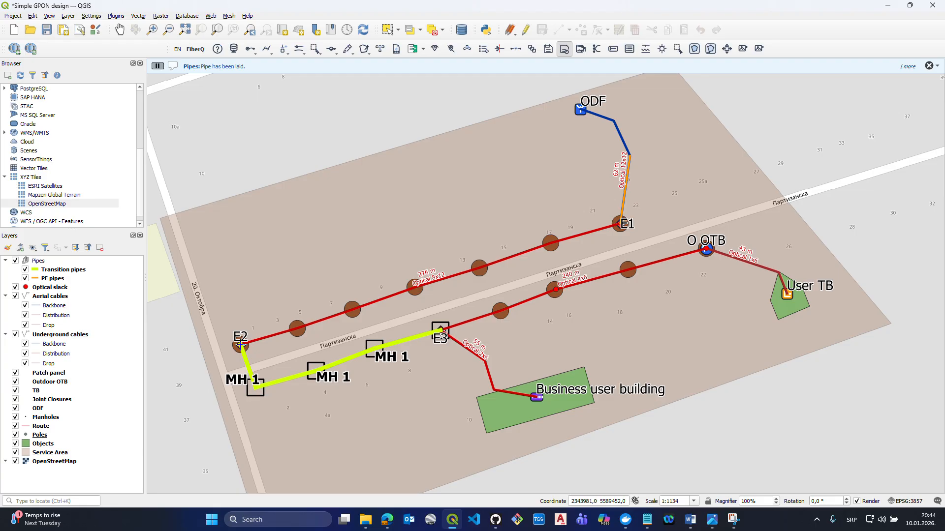
- Lay 1x1 PE ducts from E2 through the manholes to E3 and move the PE pipes layer above Transition pipes
{"action": "left_click", "coordinate": [257, 387]}
{"action": "left_click", "coordinate": [318, 370]}
{"action": "left_click", "coordinate": [317, 371]}
{"action": "left_click", "coordinate": [376, 349]}
{"action": "left_click", "coordinate": [376, 349]}
{"action": "left_click_drag", "start_coordinate": [62, 278], "coordinate": [73, 273]}
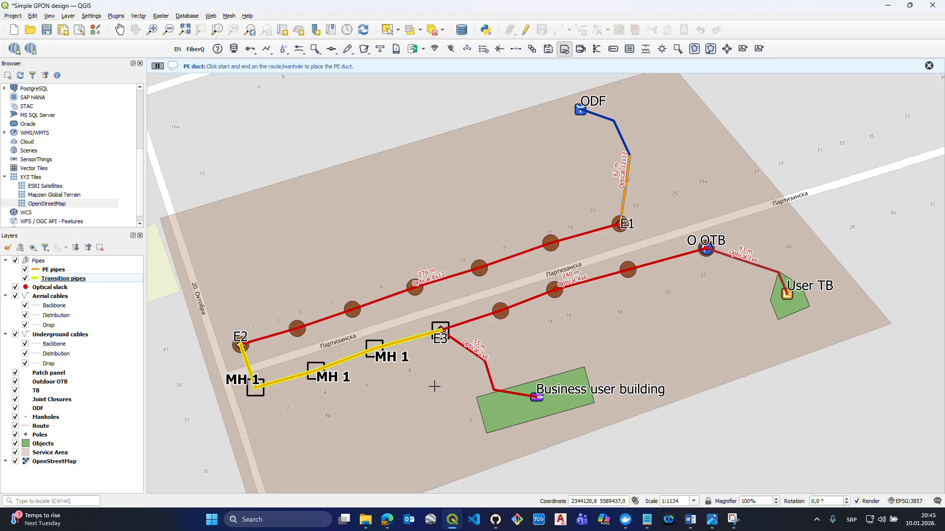
- Open the attribute table of the PE pipes layer and examine the ducts' material, capacity, diameter and end points
{"action": "right_click", "coordinate": [95, 282]}
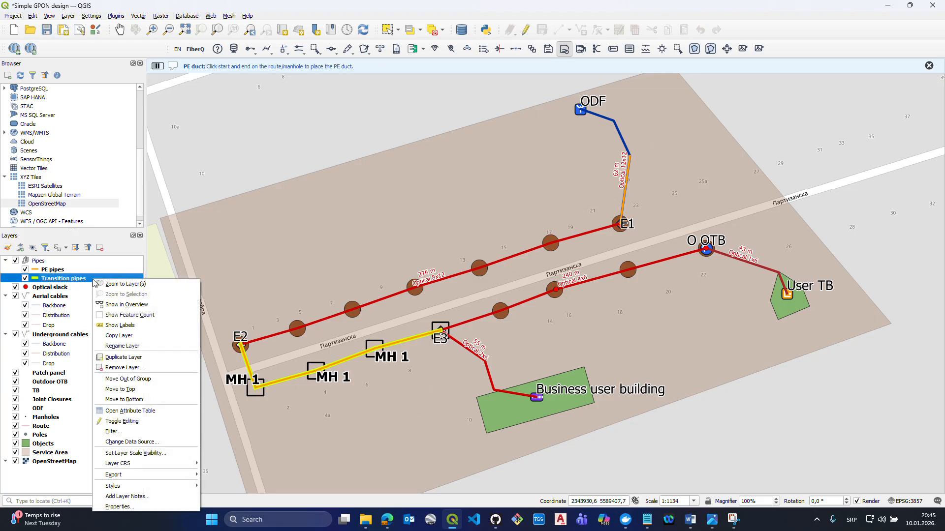
{"action": "left_click", "coordinate": [73, 273]}
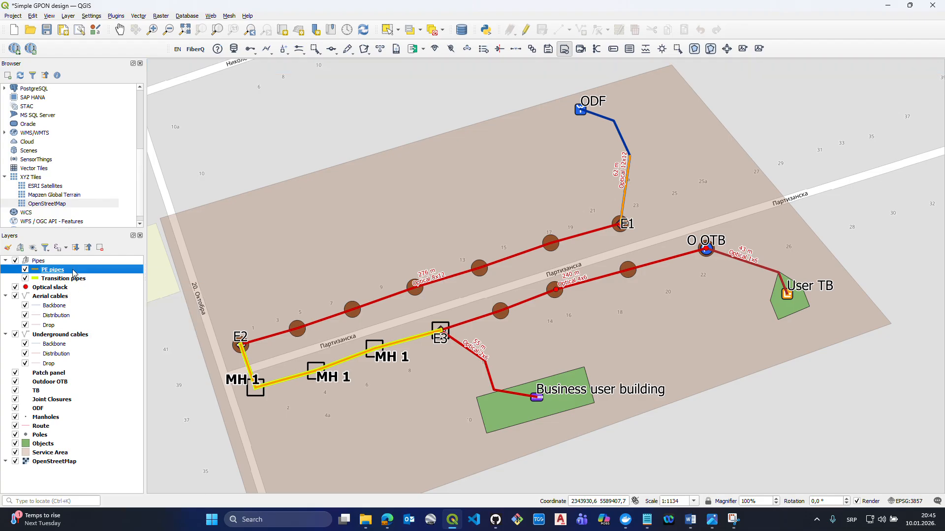
{"action": "right_click", "coordinate": [73, 273]}
{"action": "left_click", "coordinate": [98, 391]}
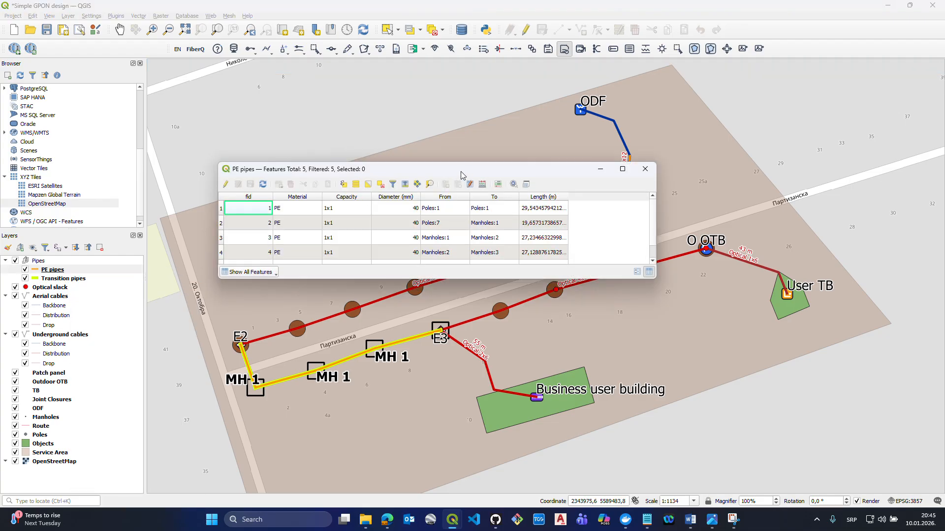
{"action": "left_click_drag", "start_coordinate": [455, 169], "coordinate": [426, 99]}
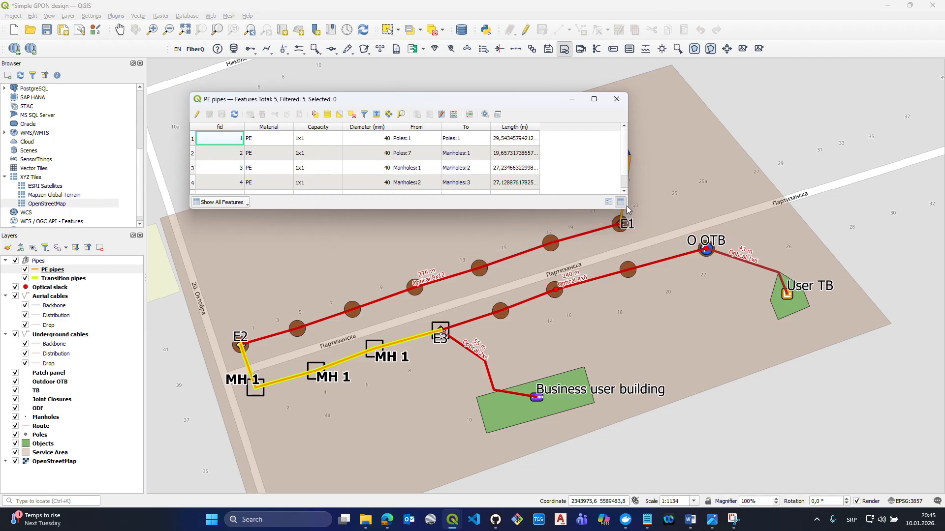
{"action": "left_click", "coordinate": [370, 138]}
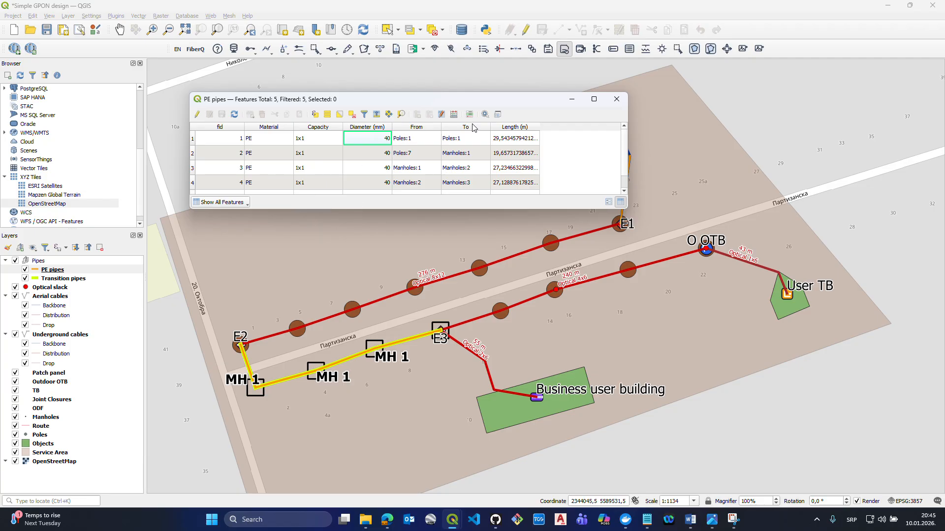
- Set the diameter of the first PE pipe to 60 mm, save the layer edits and close the attribute table
{"action": "left_click", "coordinate": [196, 115]}
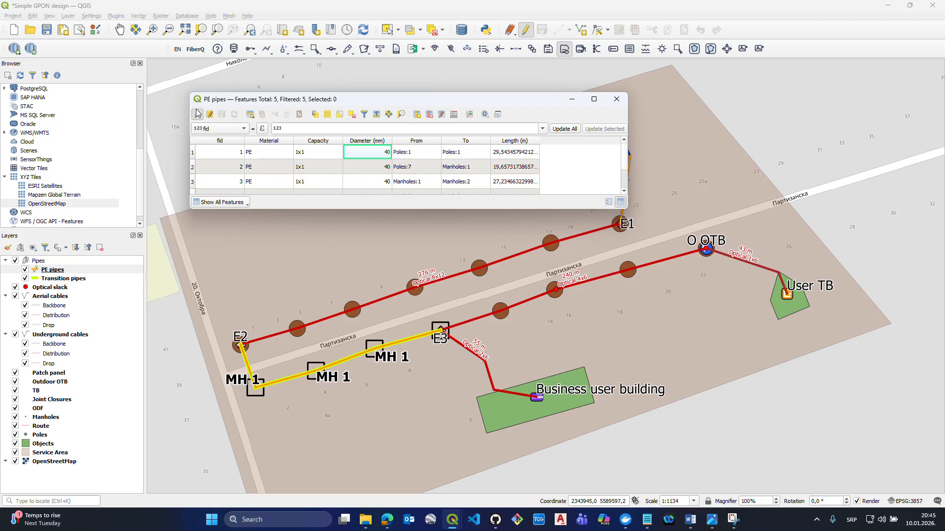
{"action": "double_click", "coordinate": [384, 153]}
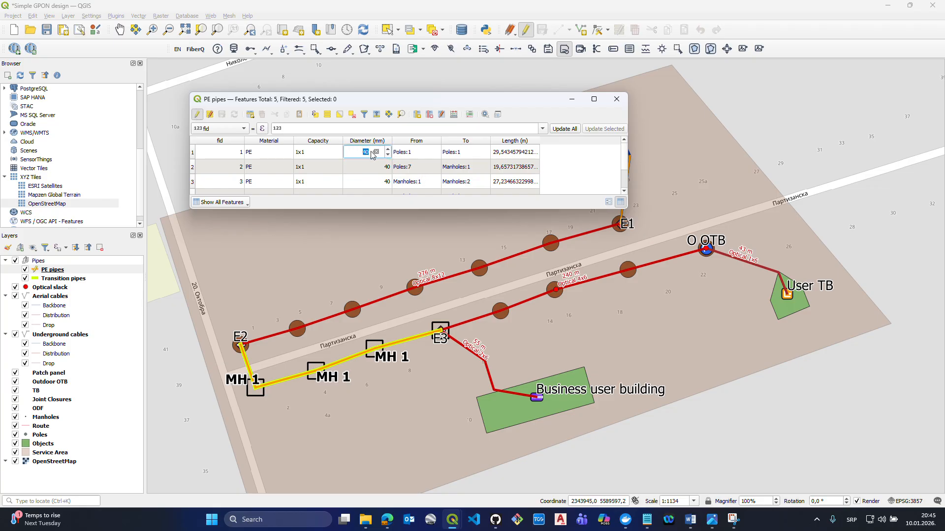
{"action": "type", "text": "60"}
{"action": "left_click", "coordinate": [196, 115]}
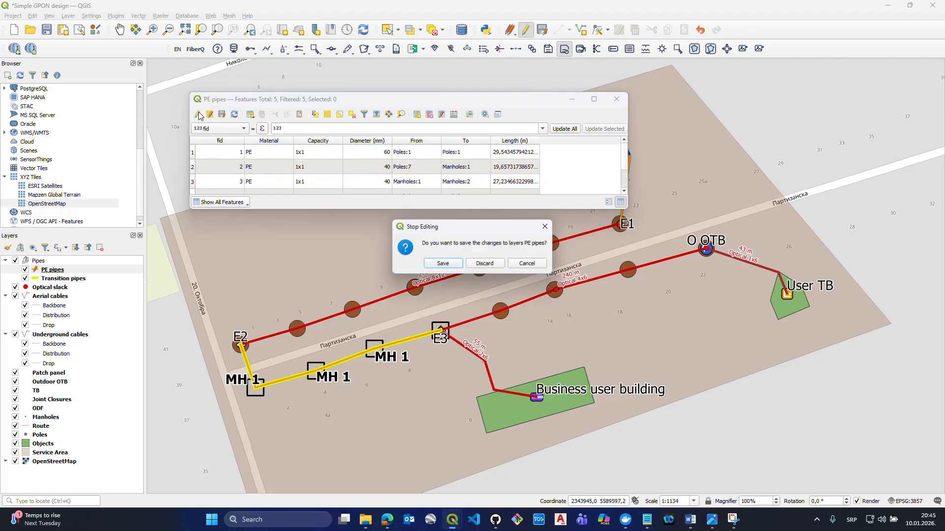
{"action": "left_click", "coordinate": [442, 263]}
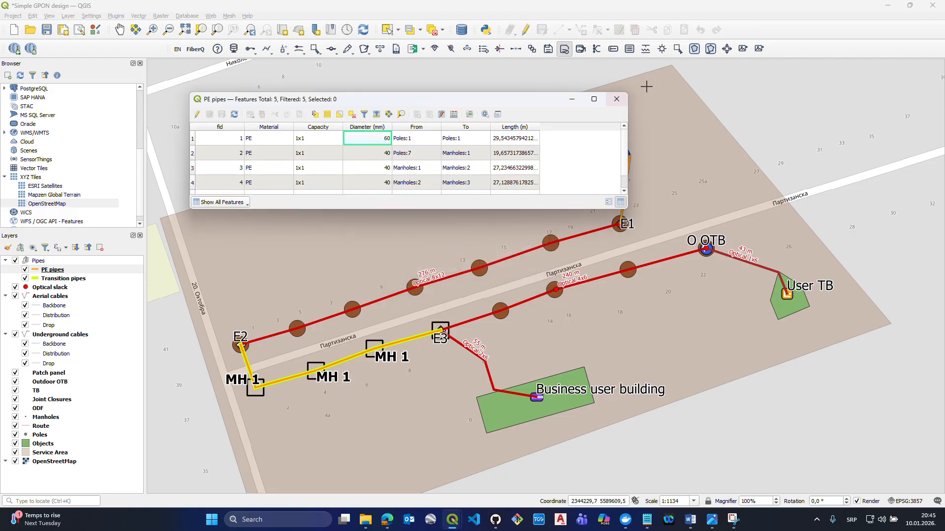
{"action": "left_click", "coordinate": [615, 100]}
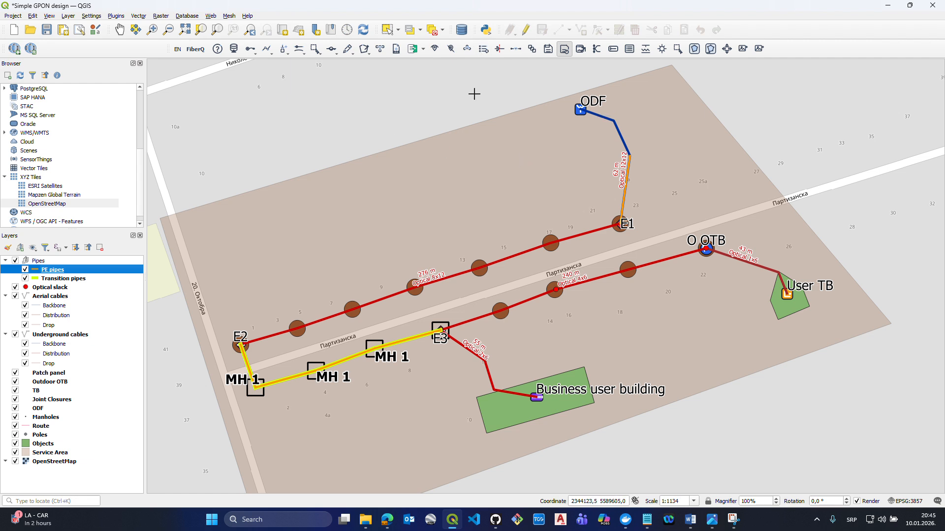
{"action": "left_click_drag", "start_coordinate": [476, 94], "coordinate": [484, 132]}
{"action": "scroll", "coordinate": [485, 144], "scroll_direction": "down", "scroll_amount": 1}
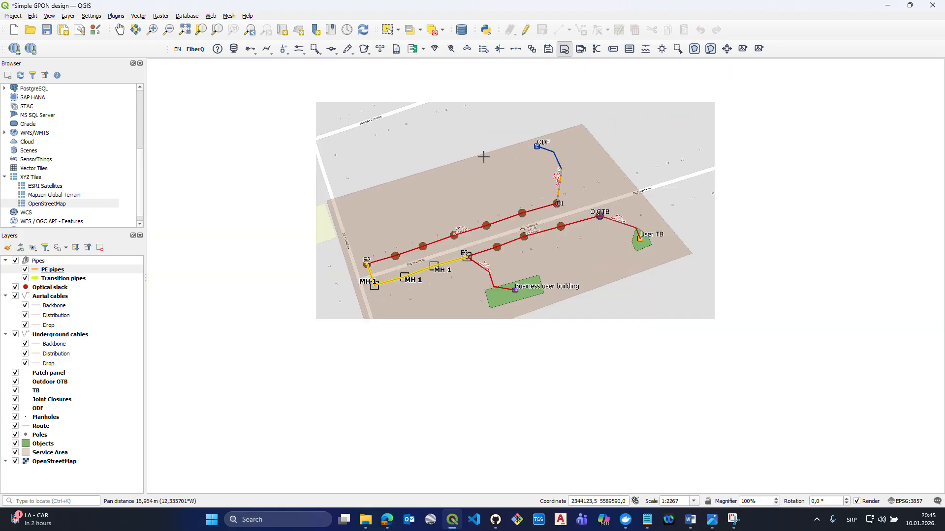
{"action": "scroll", "coordinate": [513, 198], "scroll_direction": "up", "scroll_amount": 1}
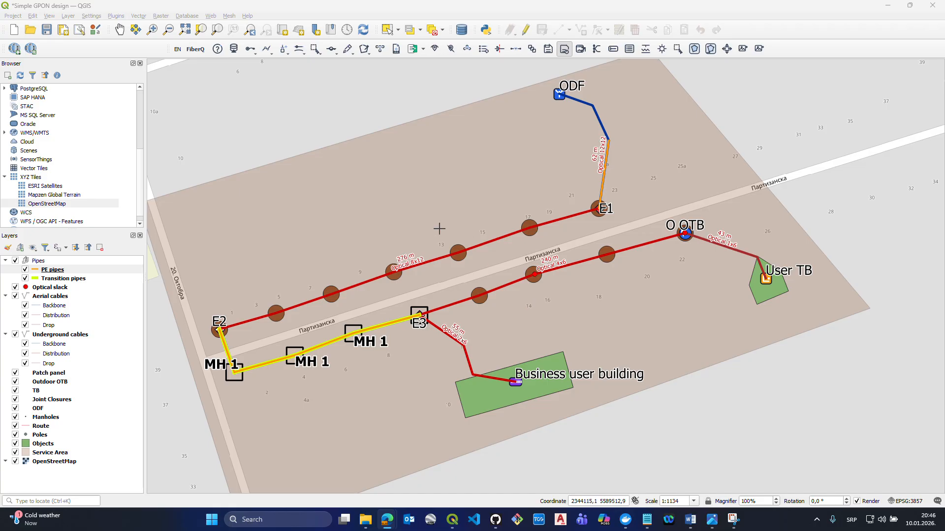
{"action": "scroll", "coordinate": [371, 223], "scroll_direction": "down", "scroll_amount": 1}
{"action": "scroll", "coordinate": [376, 213], "scroll_direction": "up", "scroll_amount": 1}
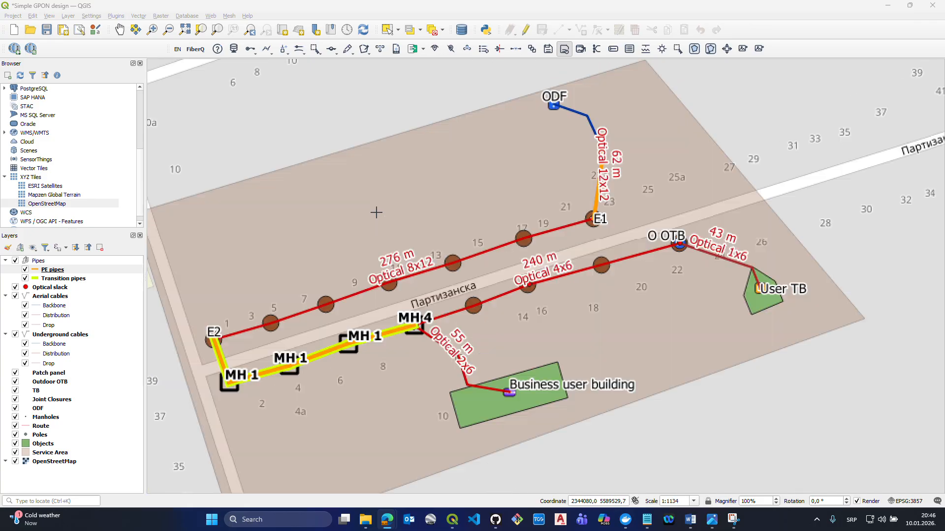